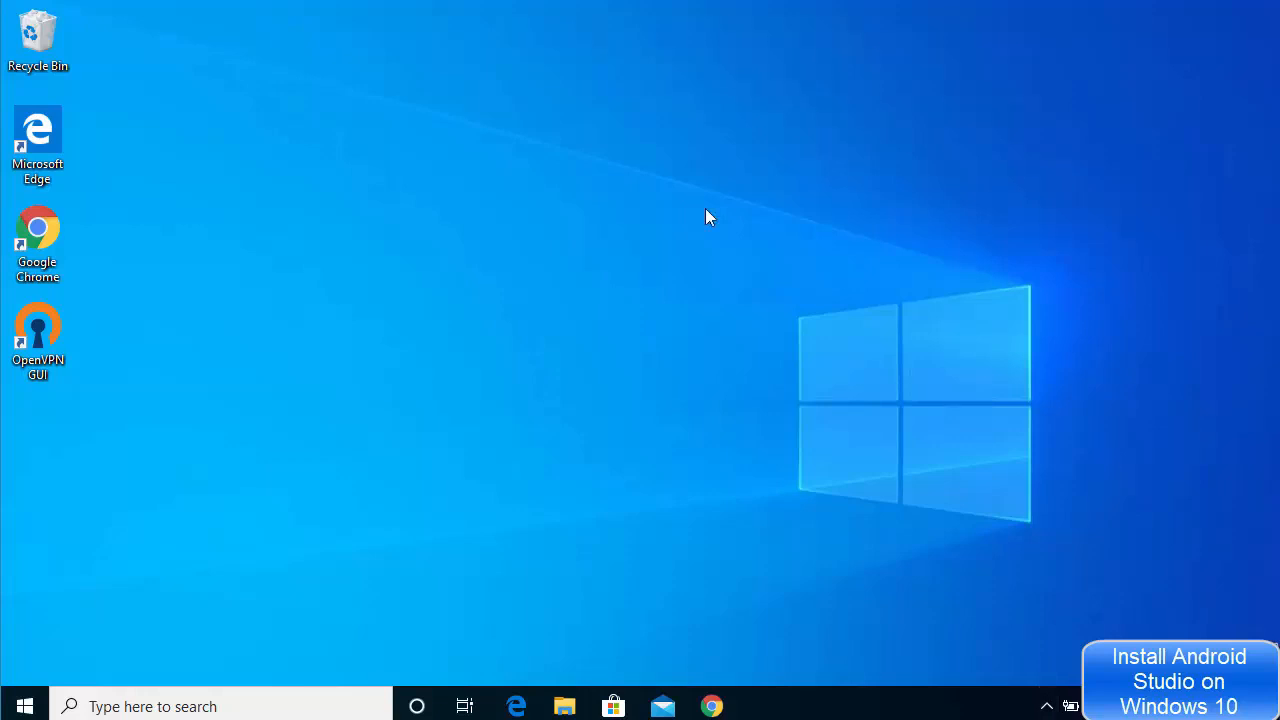
# Step: Open Chrome and go from the "java jdk" search results to Oracle's JDK download page for Java SE 14
pyautogui.click(712, 707)
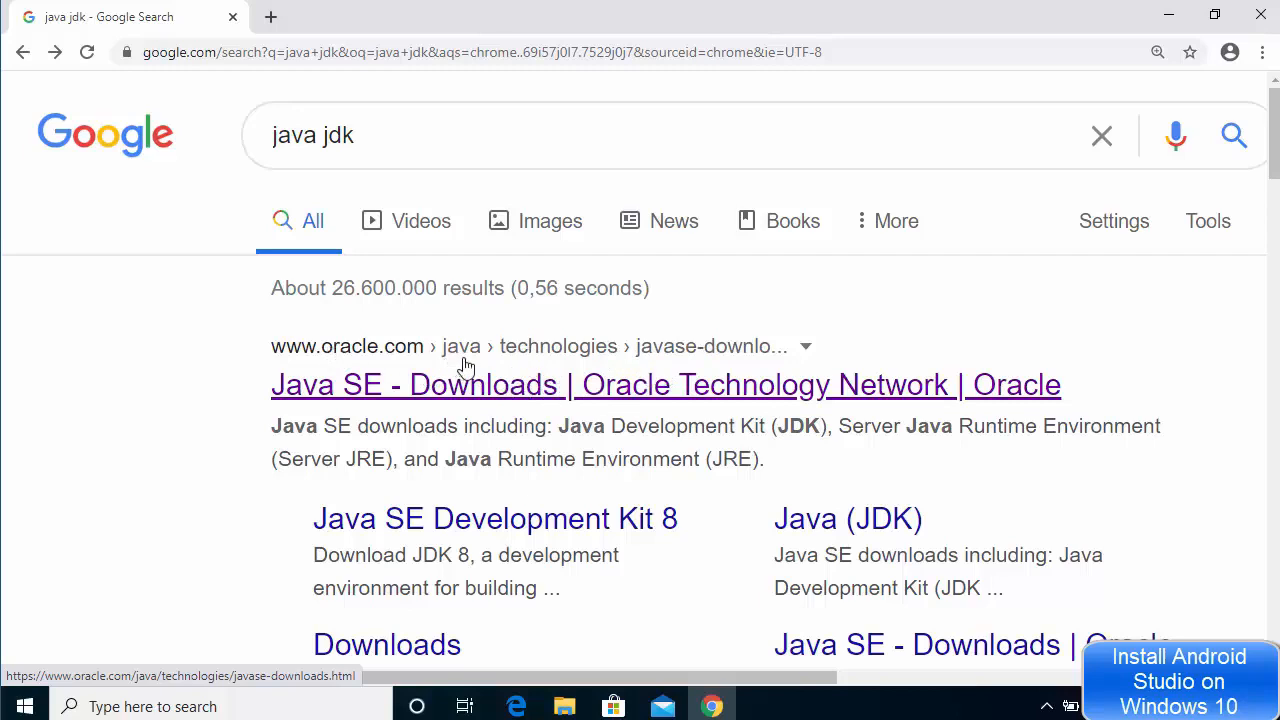
pyautogui.click(460, 394)
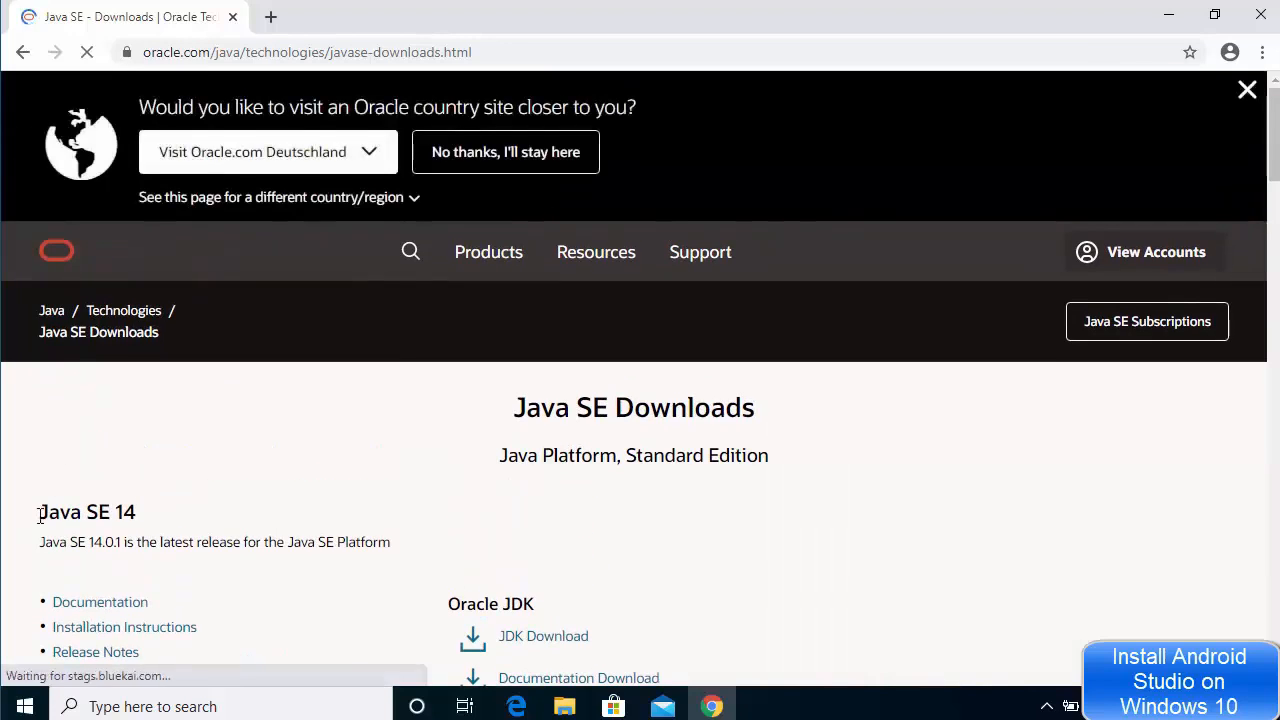
pyautogui.moveTo(40, 514); pyautogui.dragTo(166, 522)
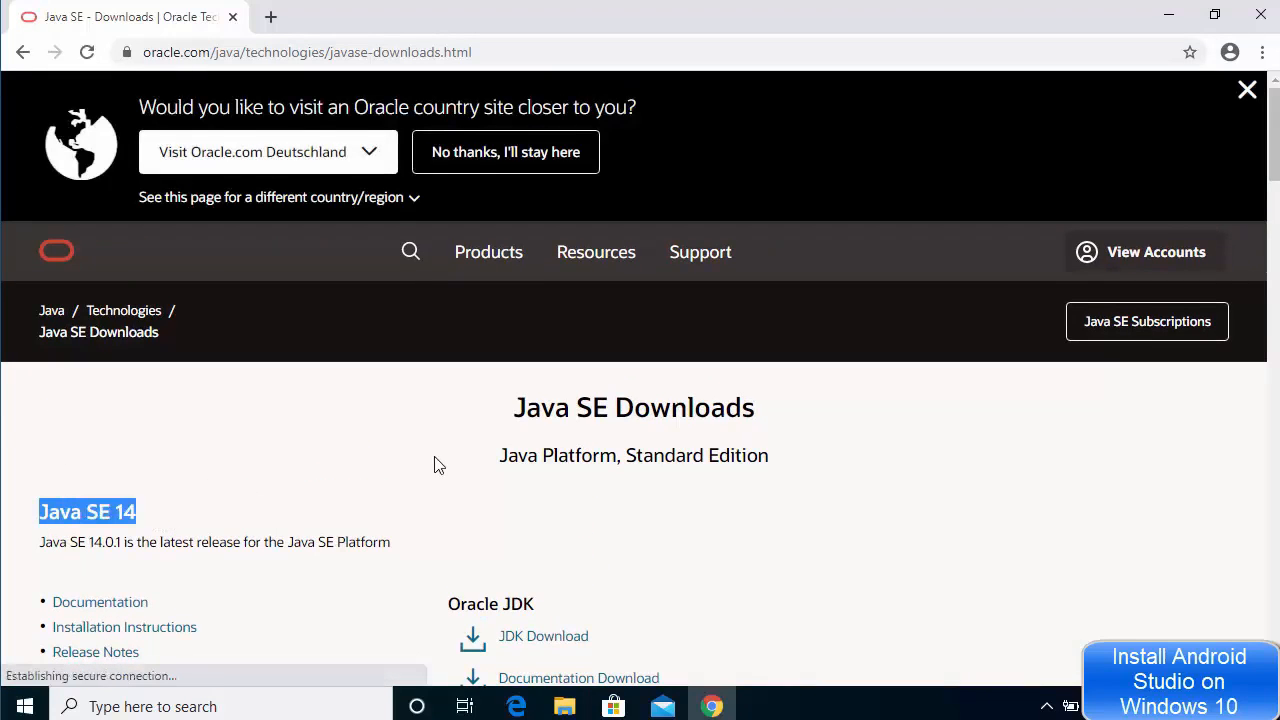
pyautogui.scroll(-1, 457, 466)
pyautogui.scroll(-1, 620, 447)
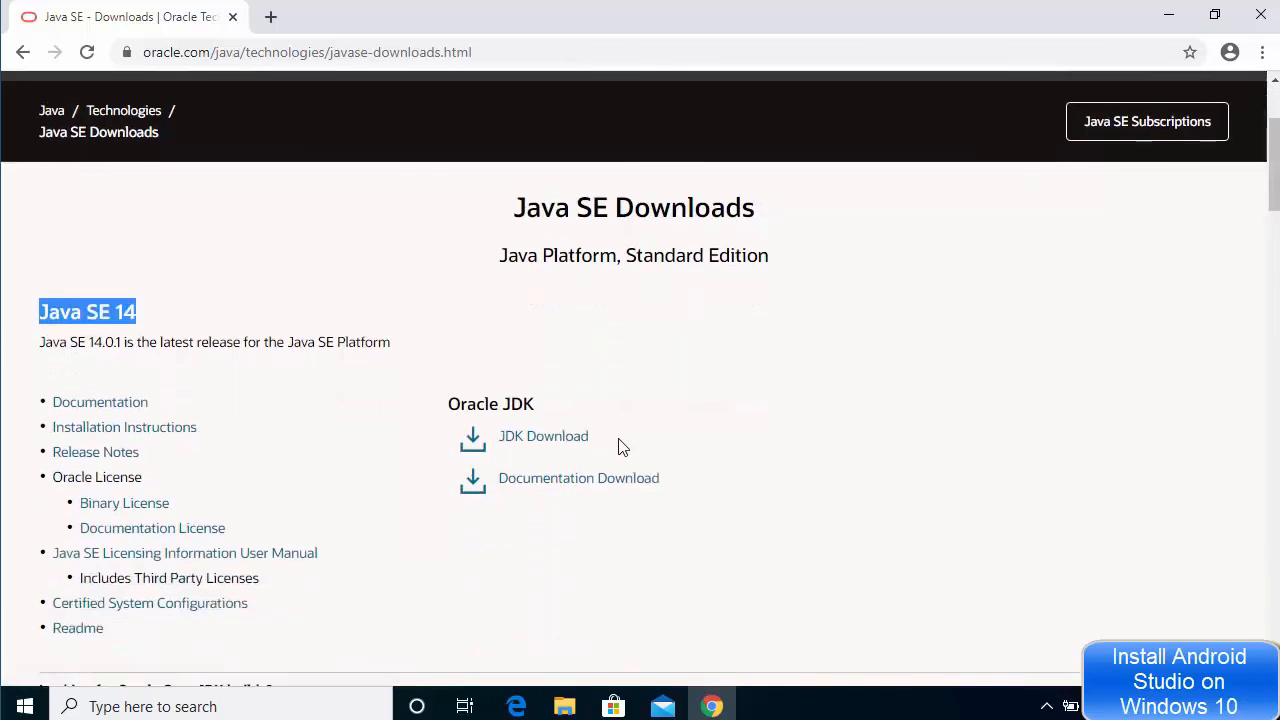
pyautogui.click(550, 446)
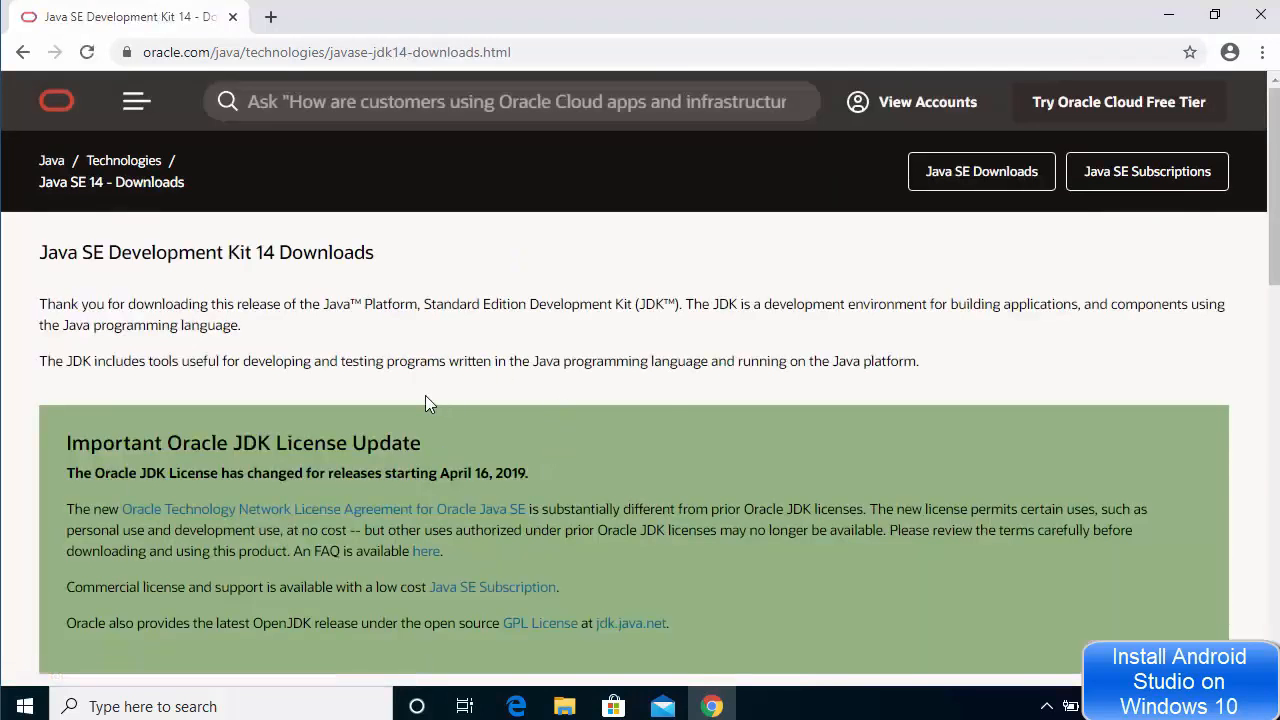
# Step: Accept the Oracle license agreement and download the Windows x64 installer jdk-14.0.1_windows-x64_bin.exe
pyautogui.scroll(-1, 668, 402)
pyautogui.scroll(-4, 668, 402)
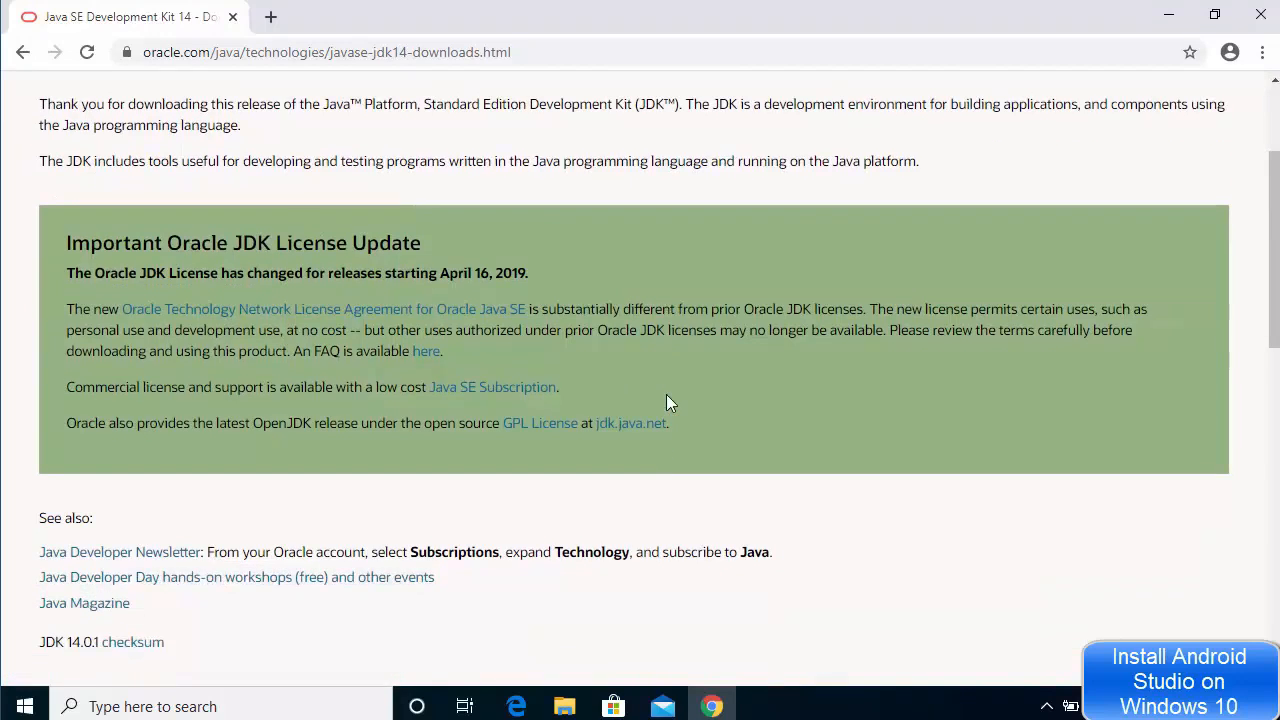
pyautogui.scroll(-4, 670, 402)
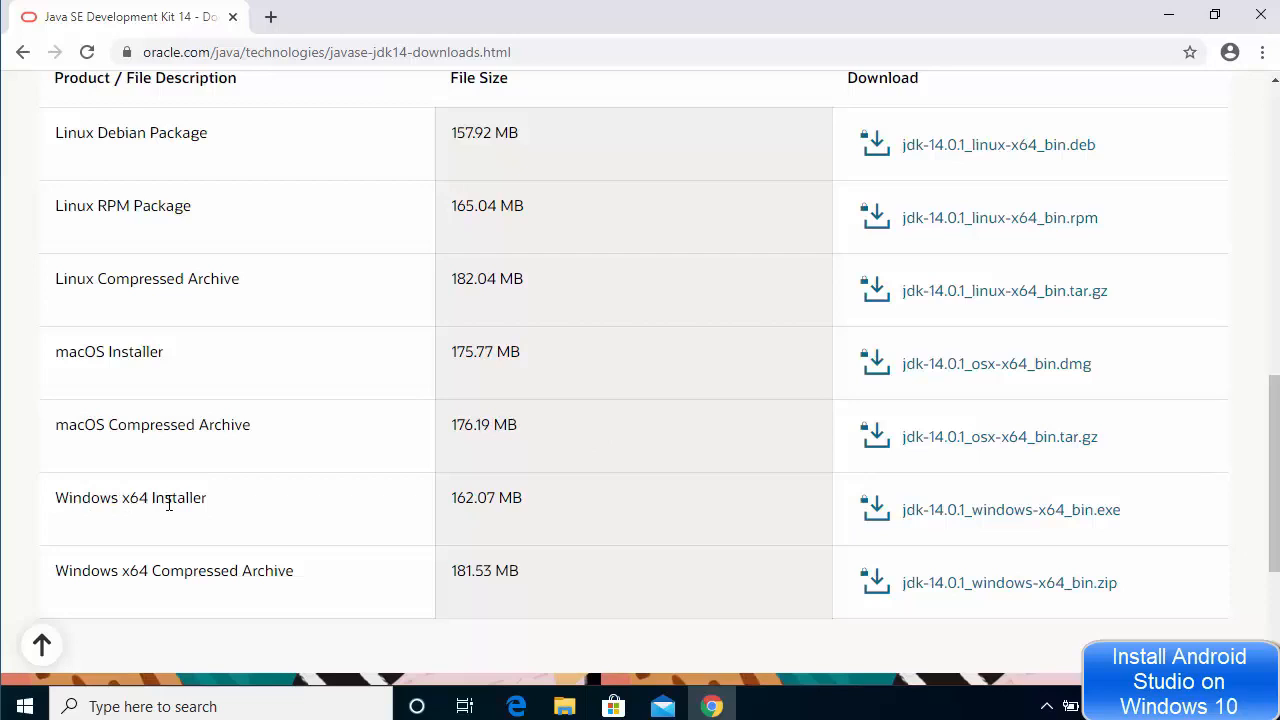
pyautogui.moveTo(62, 501); pyautogui.dragTo(323, 509)
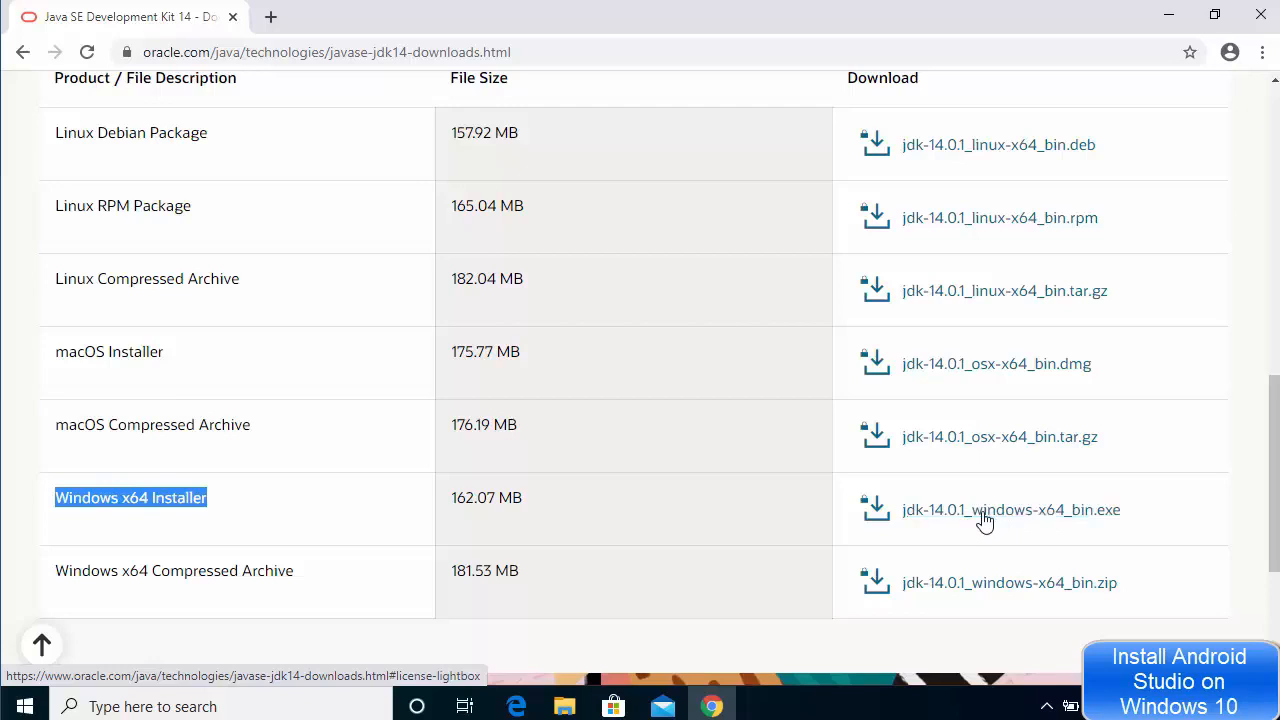
pyautogui.click(985, 518)
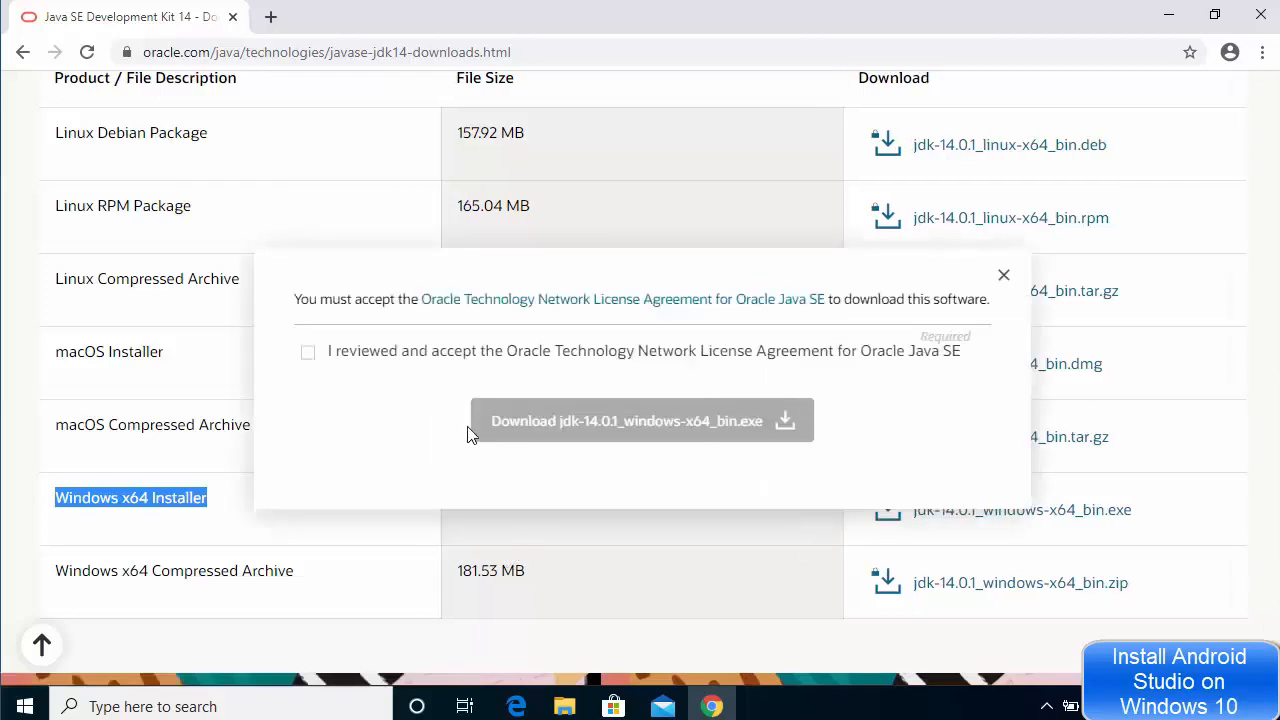
pyautogui.click(660, 425)
pyautogui.click(309, 355)
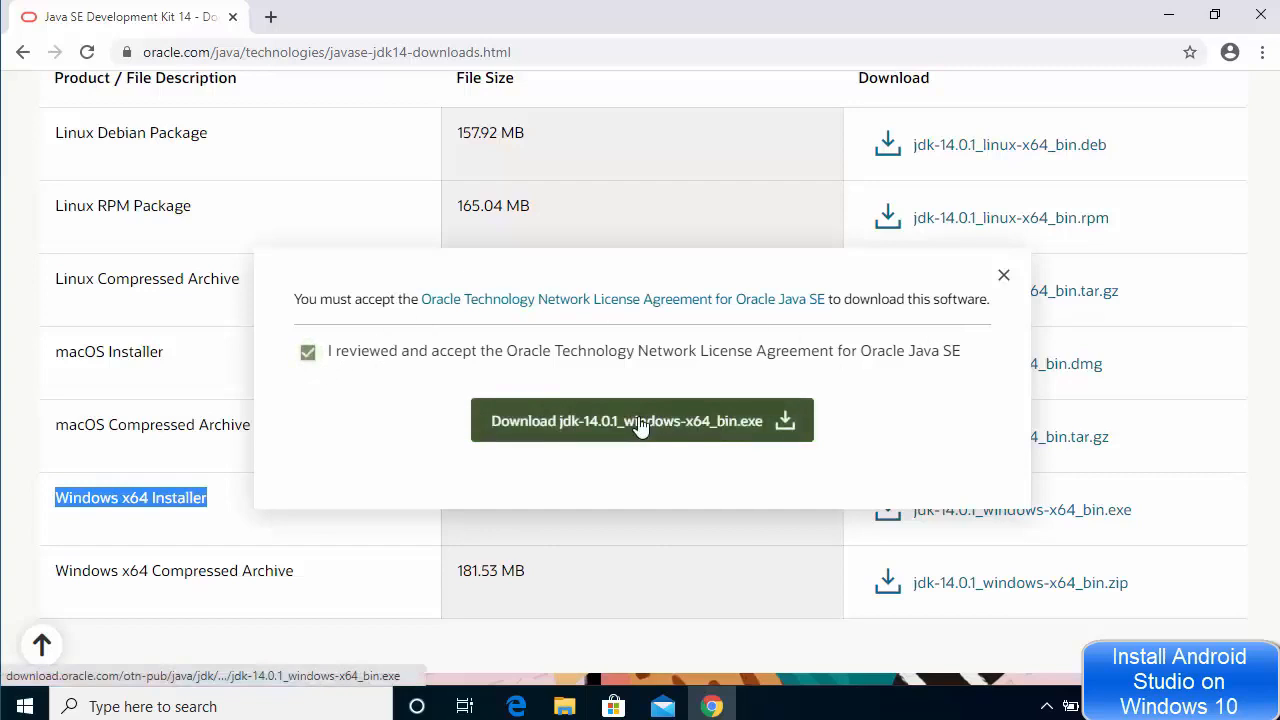
pyautogui.click(672, 424)
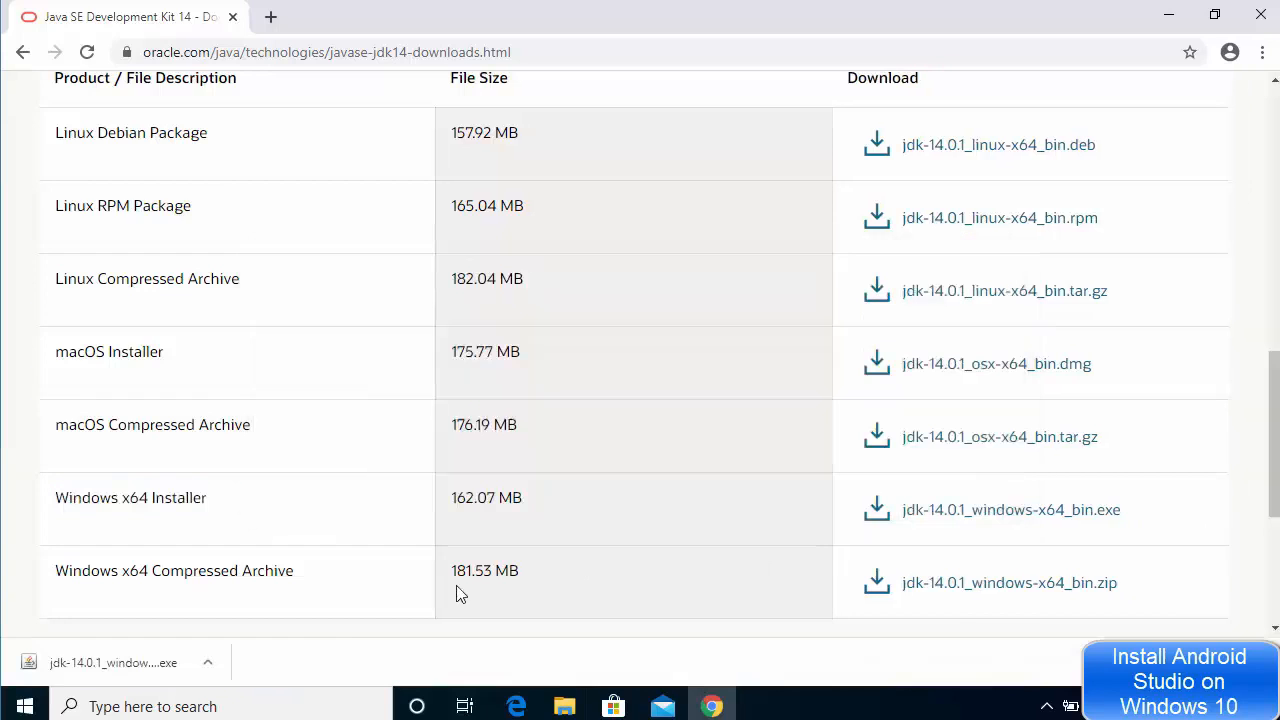
# Step: Run the downloaded JDK installer and install it to the default folder C:\Program Files\Java\jdk-14.0.1\, closing the wizard when complete
pyautogui.click(108, 672)
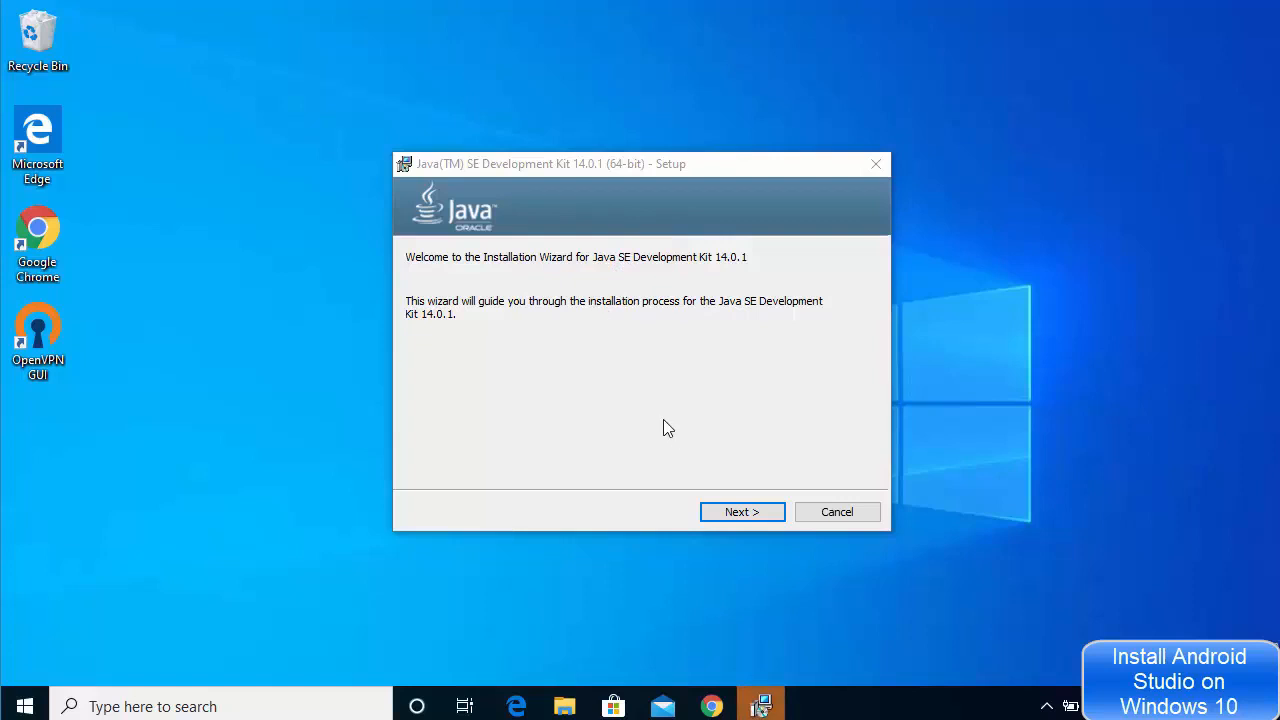
pyautogui.click(740, 515)
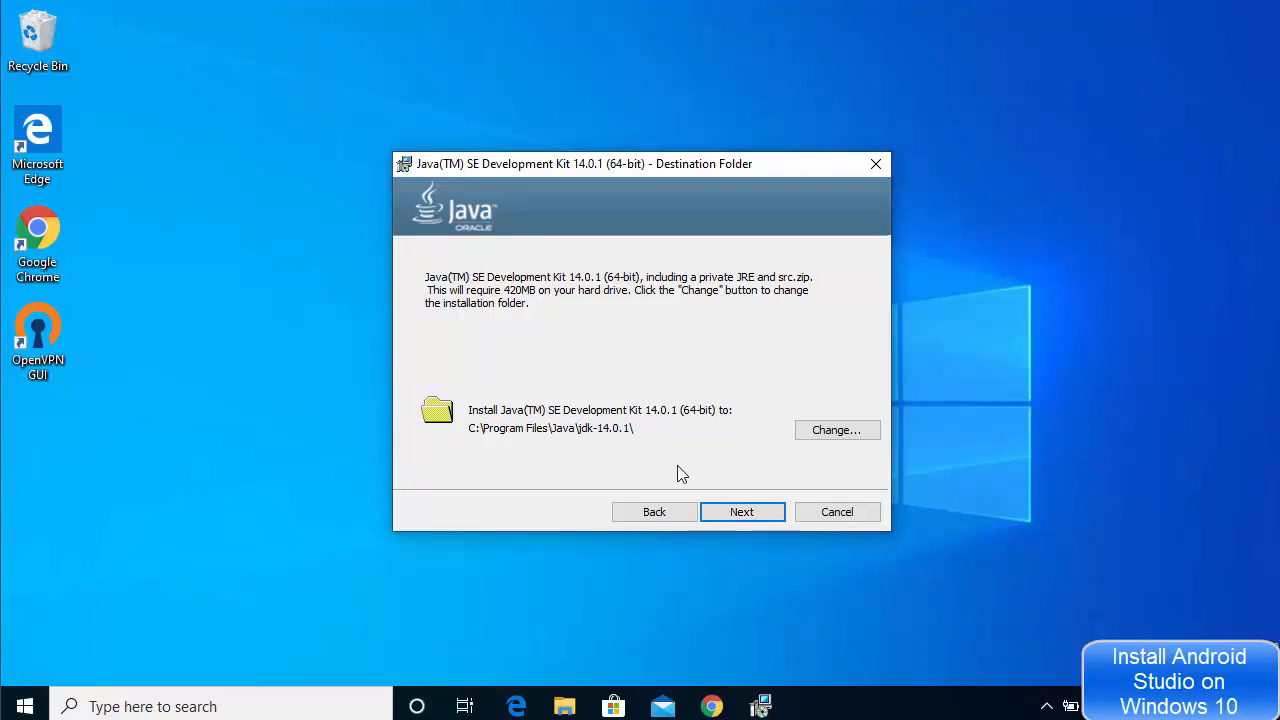
pyautogui.click(738, 513)
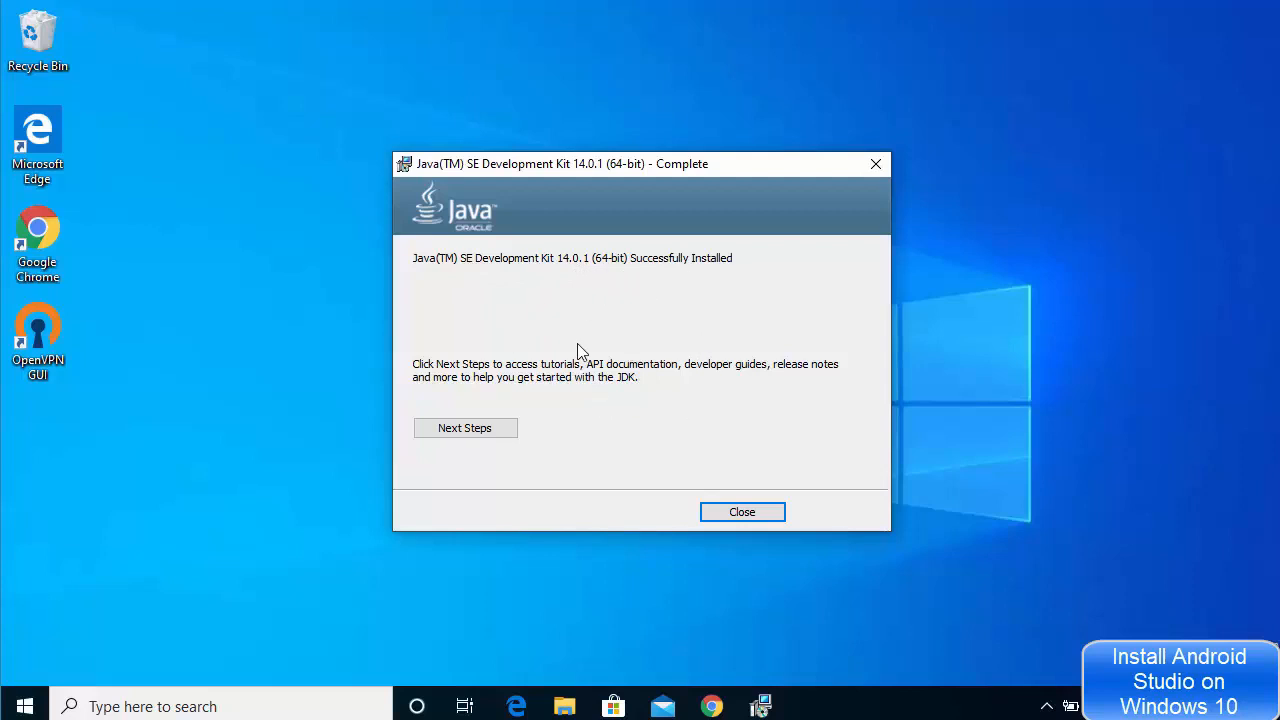
pyautogui.click(735, 516)
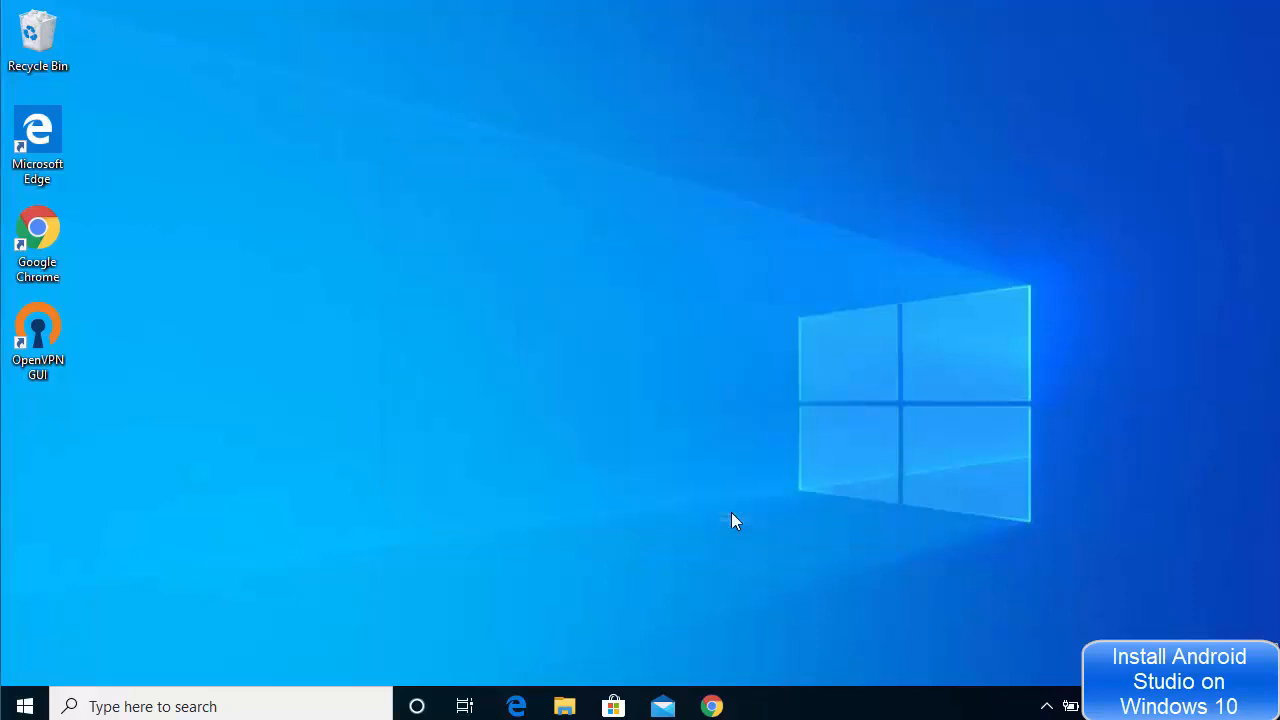
# Step: Browse in File Explorer to C:\Program Files\Java\jdk-14.0.1\bin and select the folder's full path
pyautogui.click(571, 705)
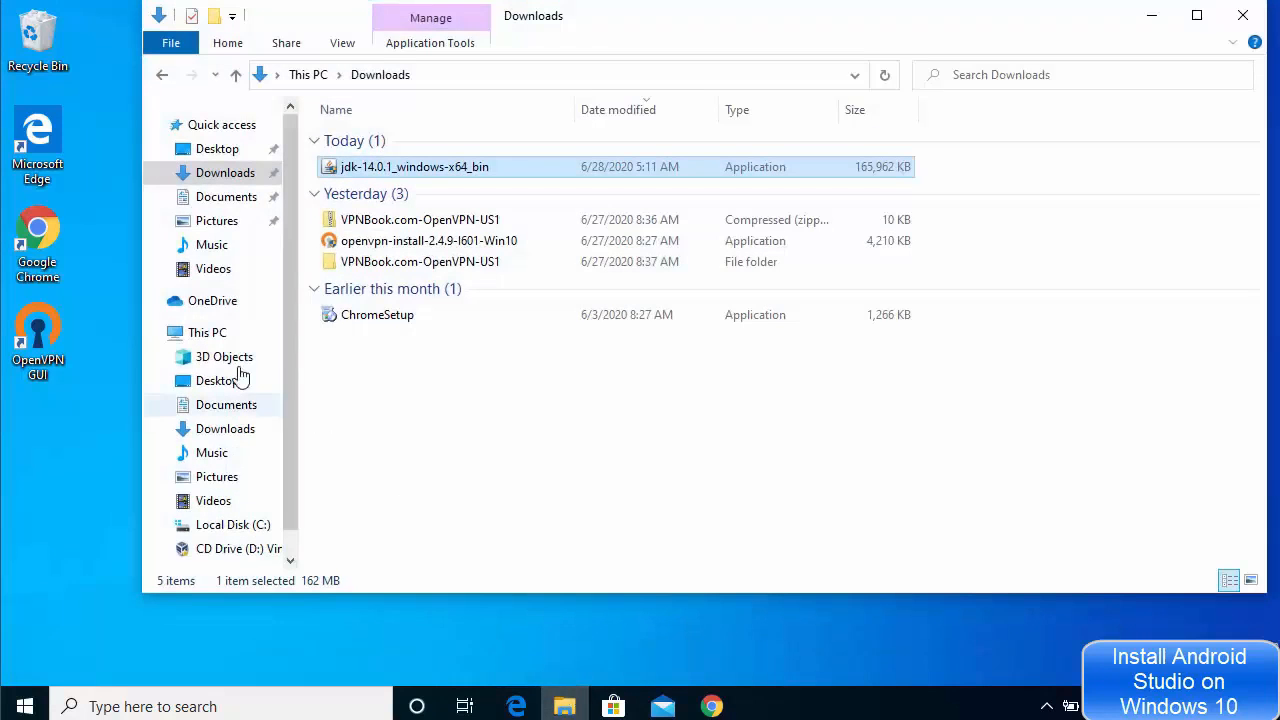
pyautogui.click(210, 333)
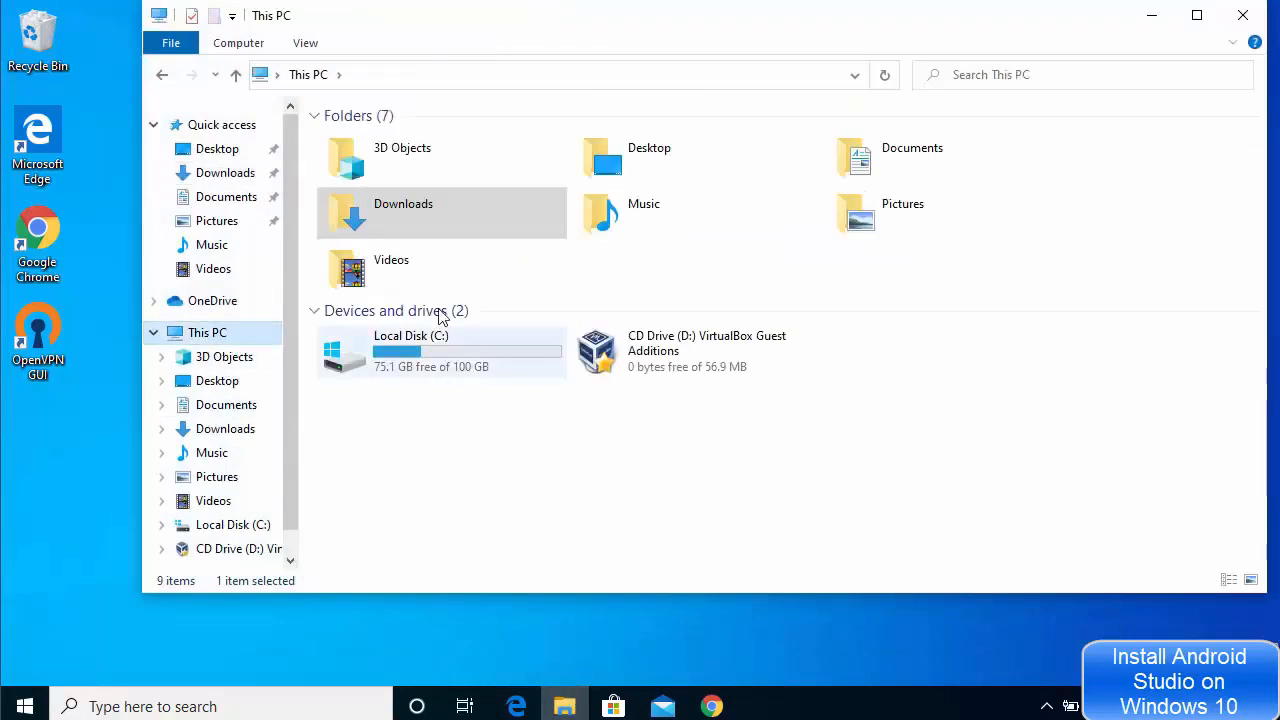
pyautogui.moveTo(405, 355)
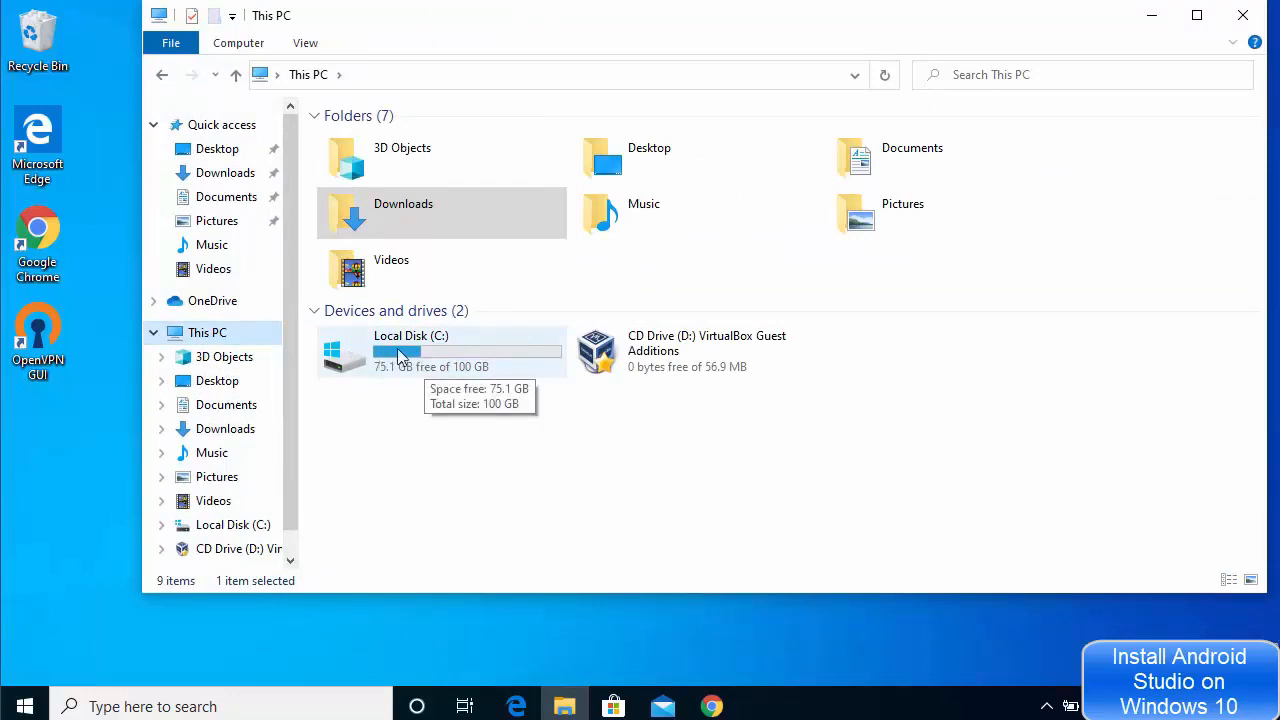
pyautogui.doubleClick(415, 357)
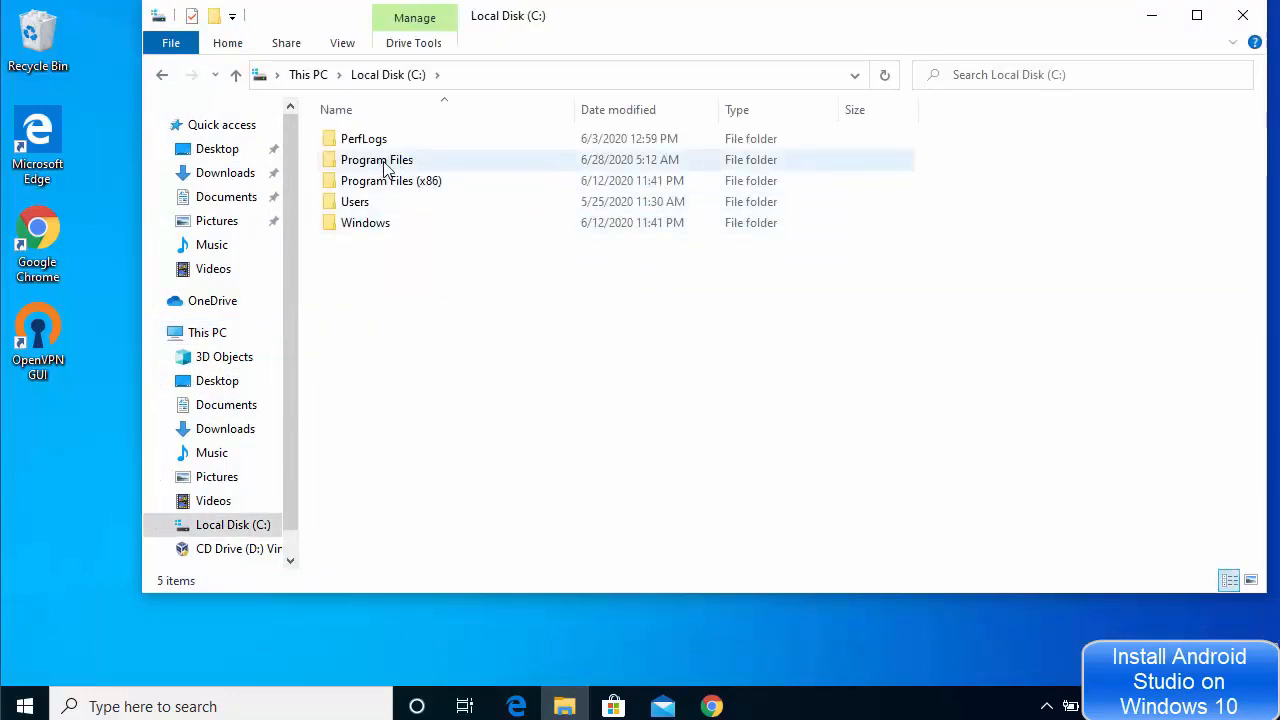
pyautogui.doubleClick(388, 162)
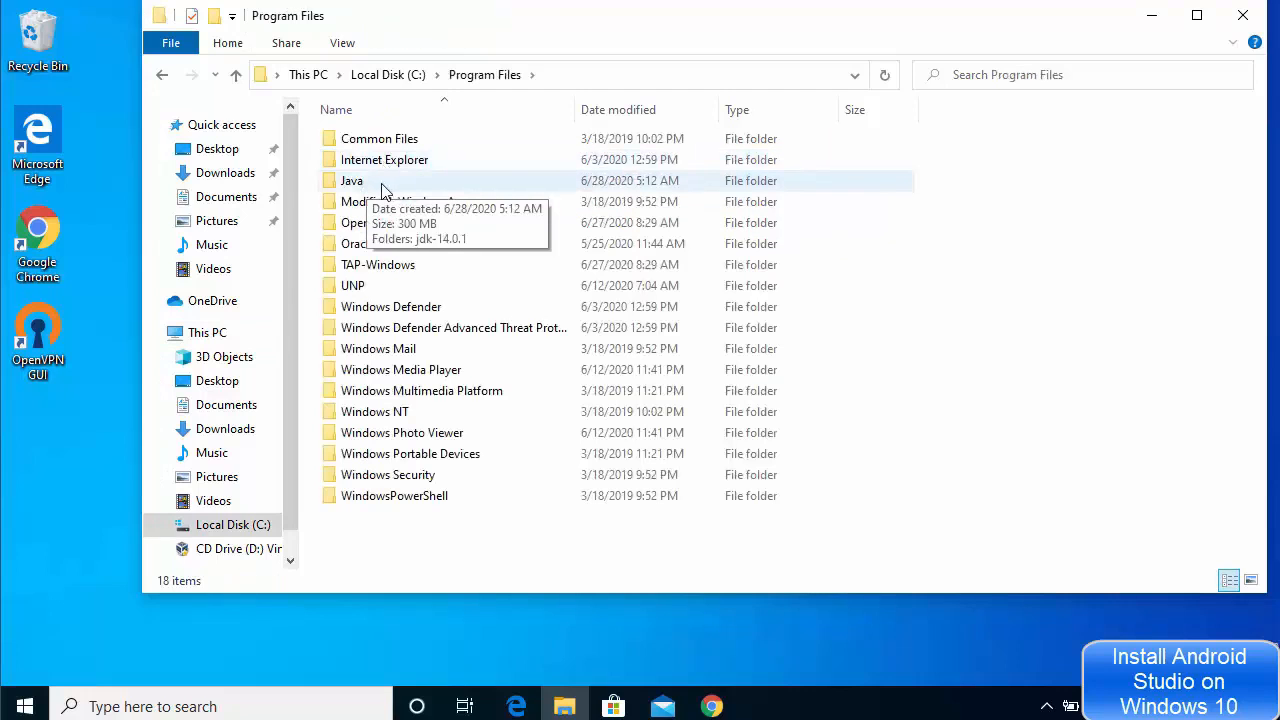
pyautogui.doubleClick(379, 191)
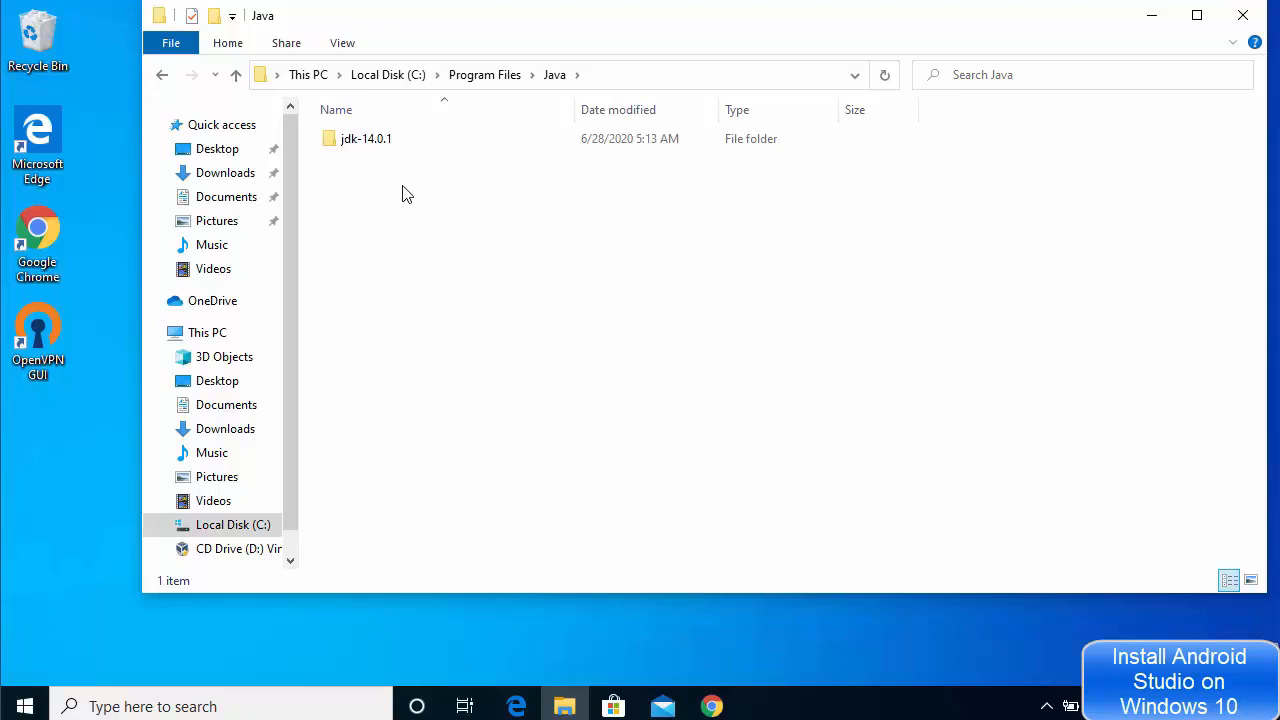
pyautogui.click(381, 145)
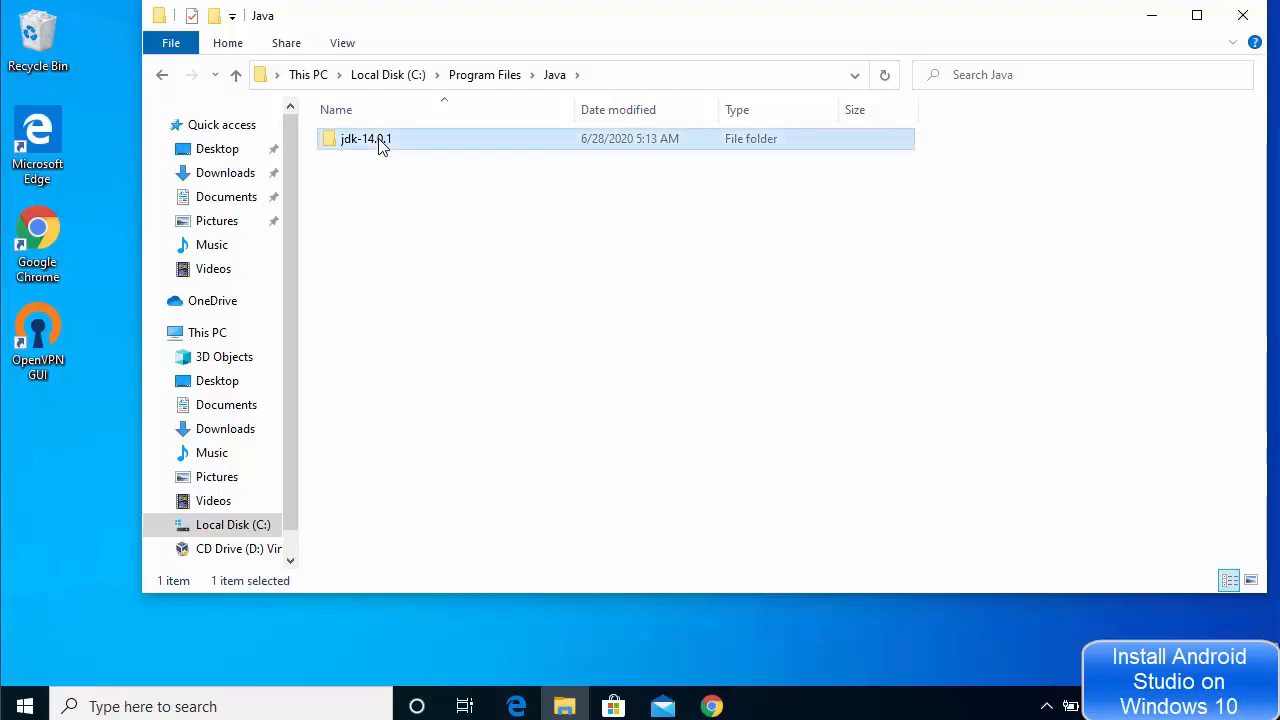
pyautogui.doubleClick(381, 145)
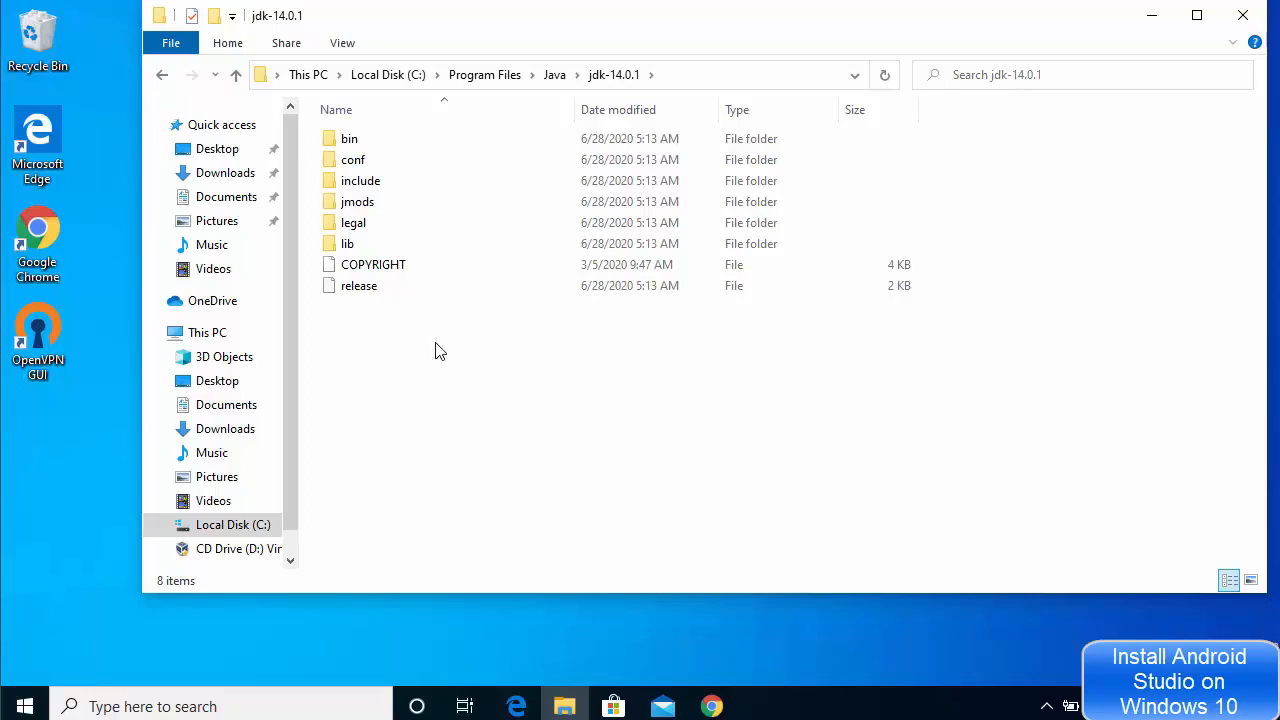
pyautogui.doubleClick(393, 148)
pyautogui.click(781, 77)
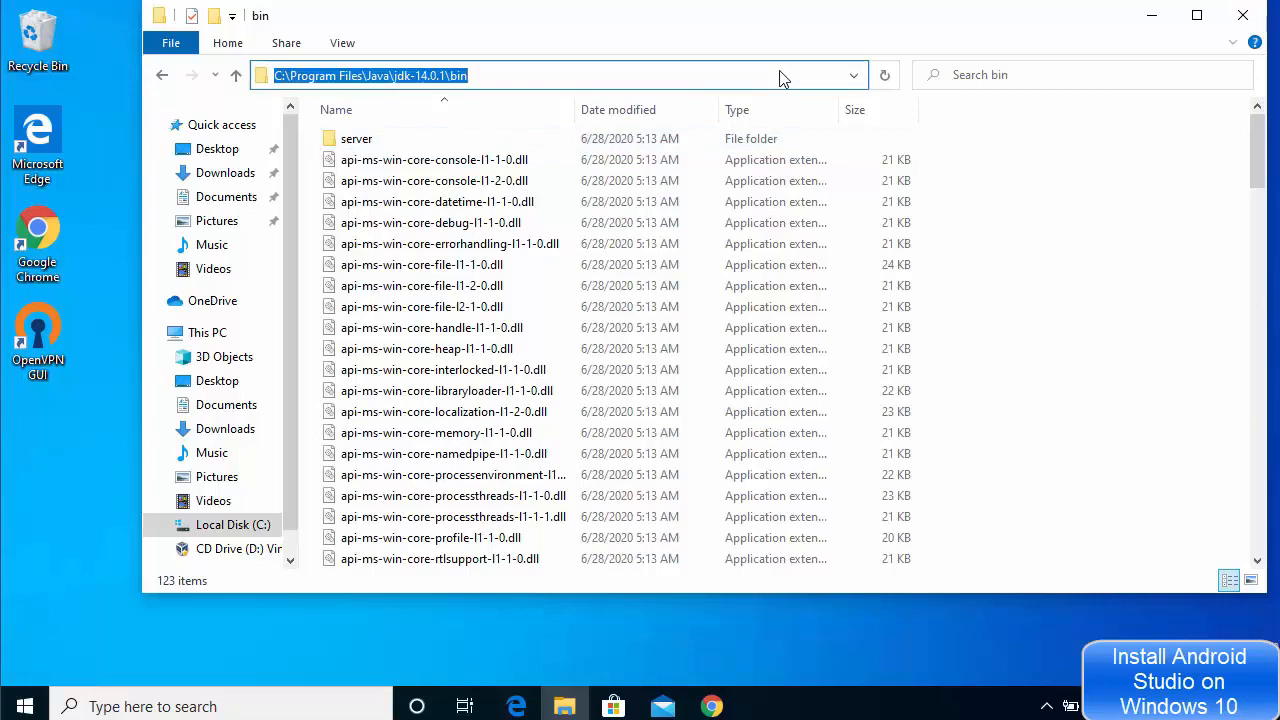
# Step: Search Windows for "envi", open the system environment variables settings, and open the system Path variable for editing
pyautogui.click(205, 697)
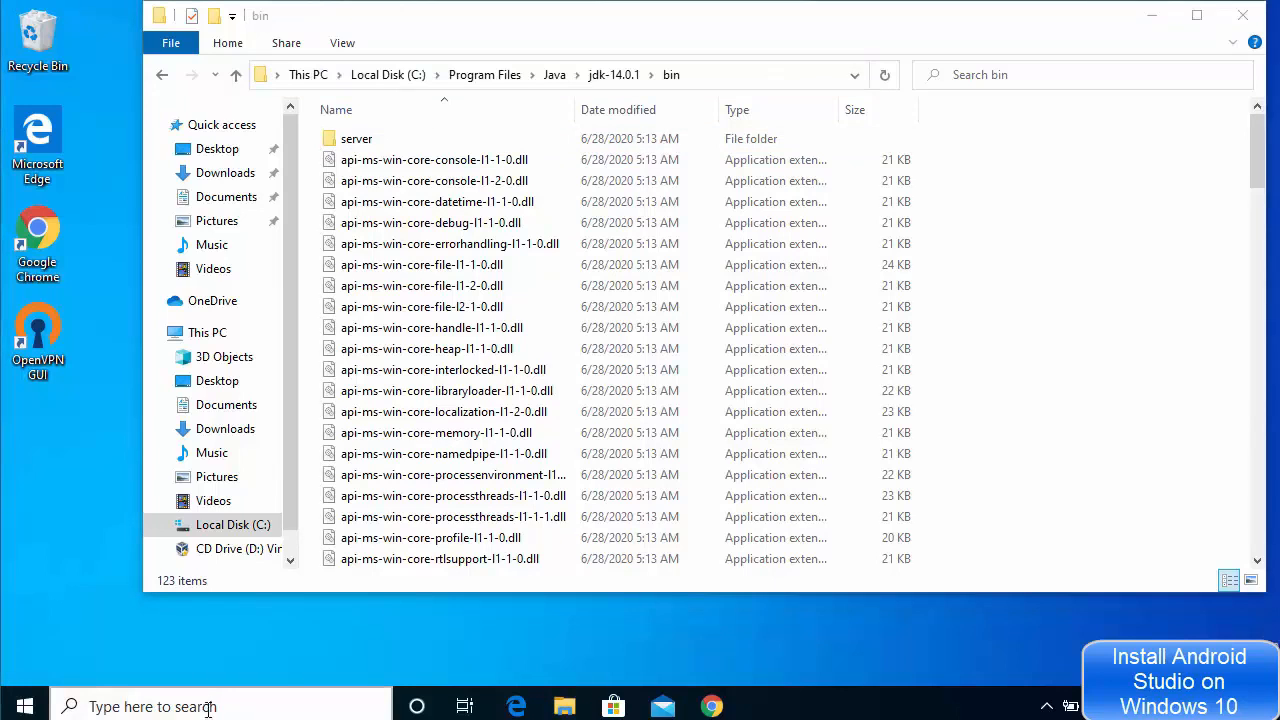
pyautogui.write('envi')
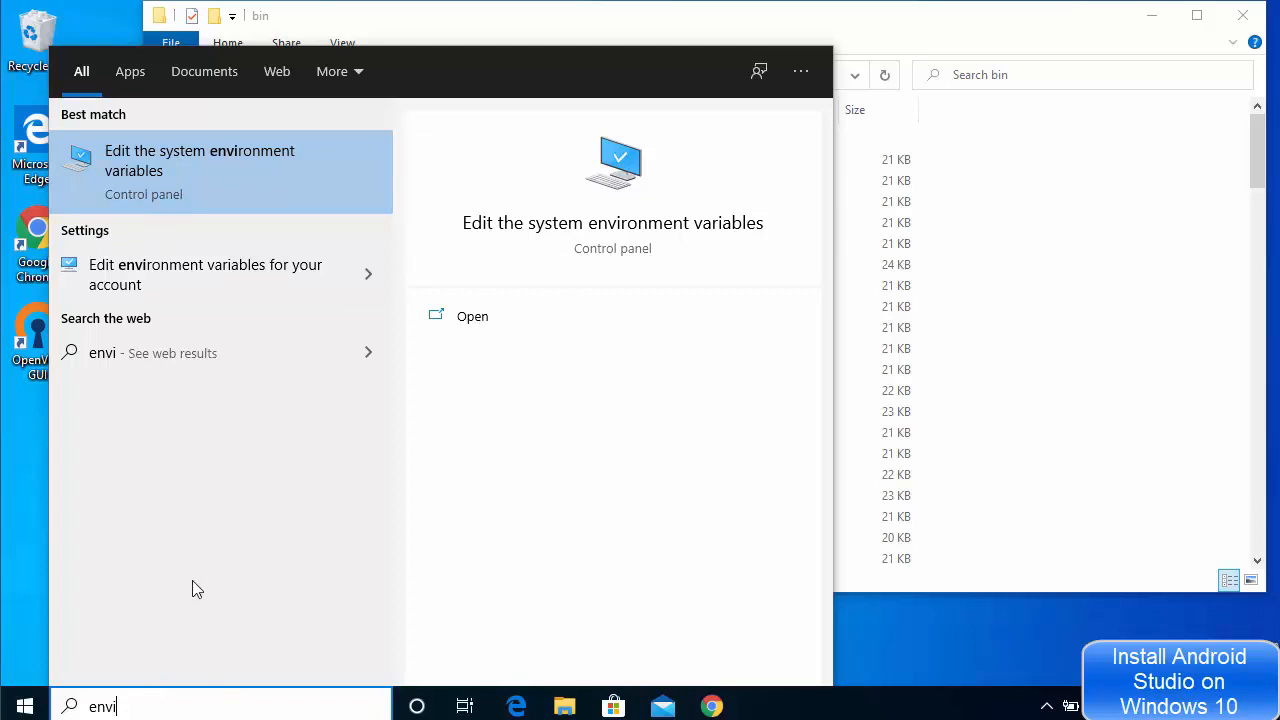
pyautogui.click(184, 170)
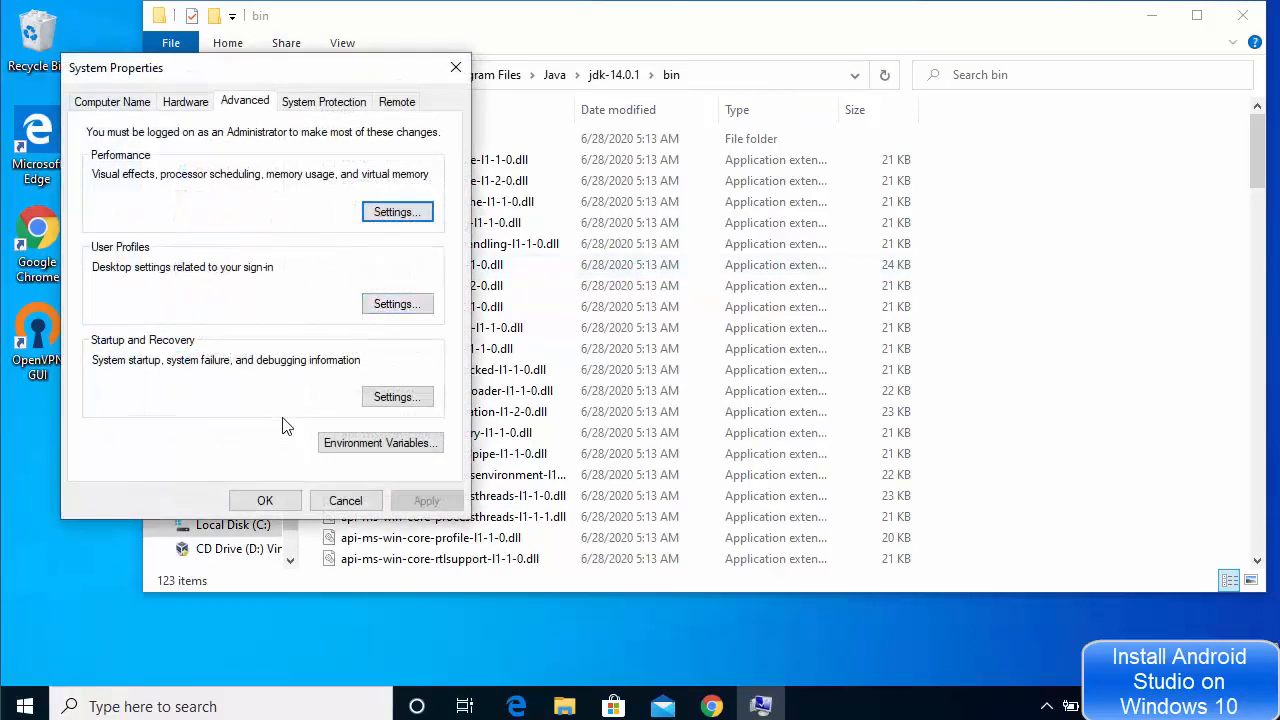
pyautogui.click(356, 447)
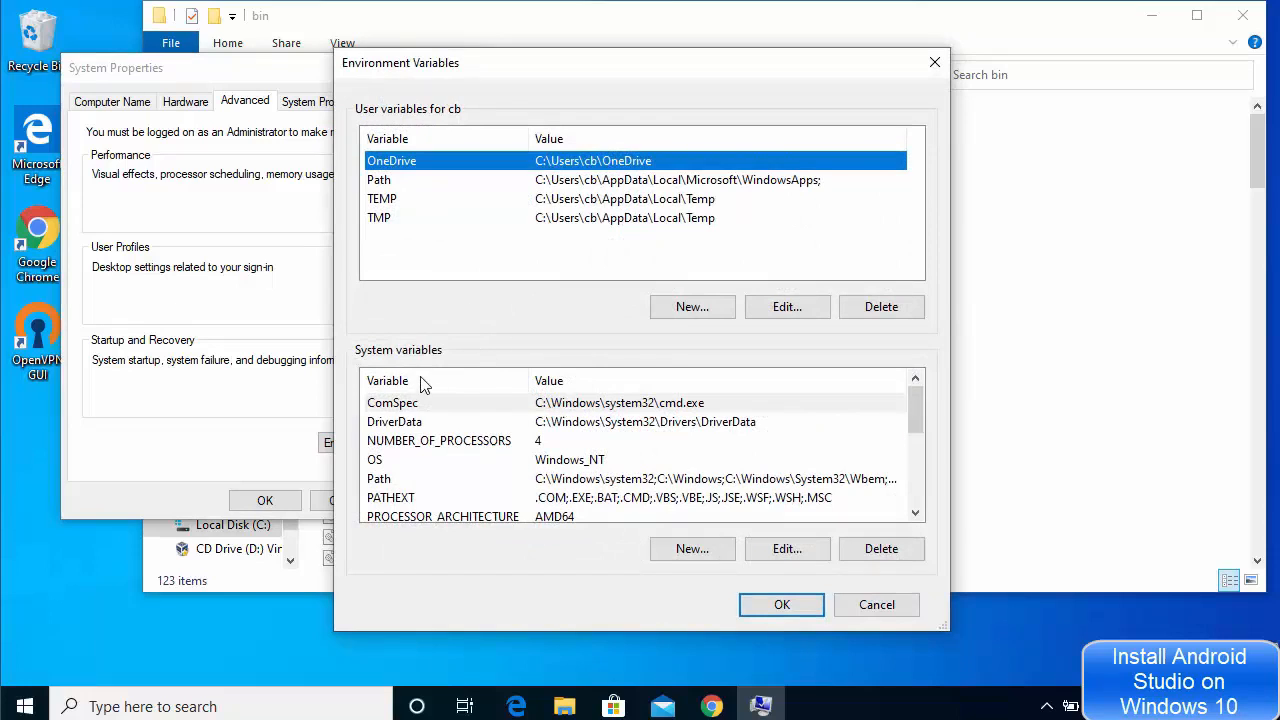
pyautogui.click(390, 480)
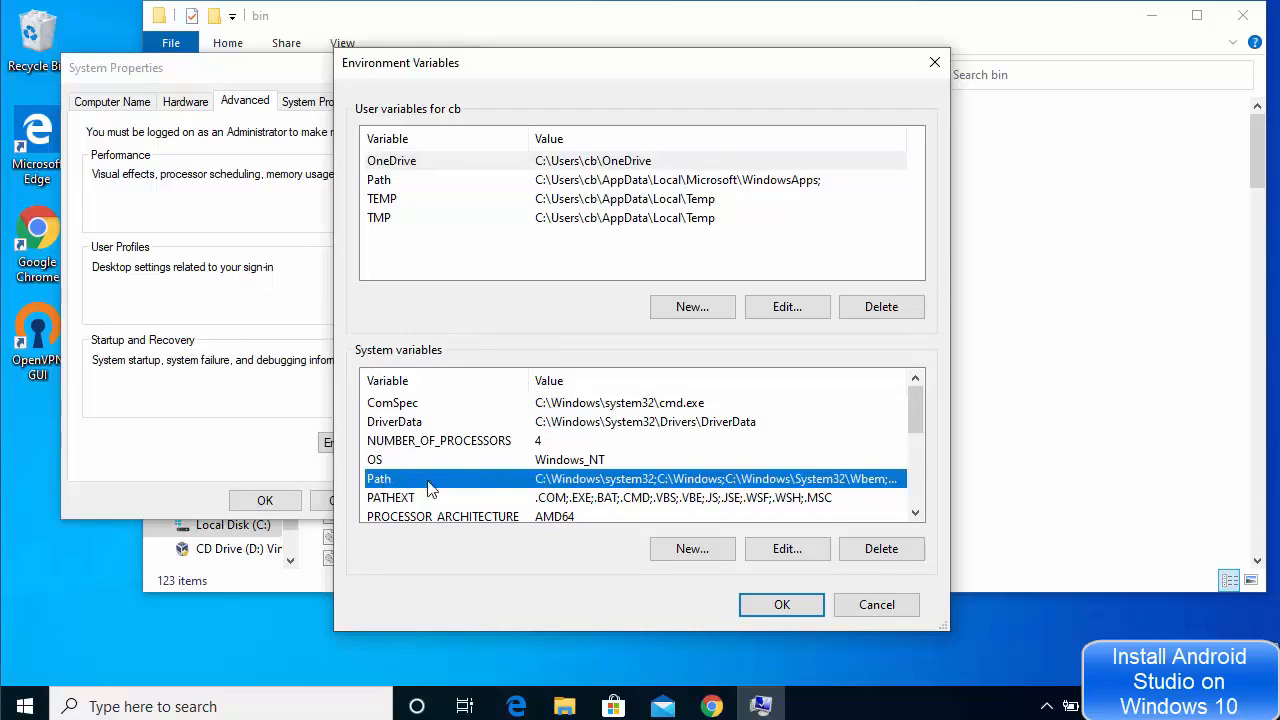
pyautogui.click(787, 550)
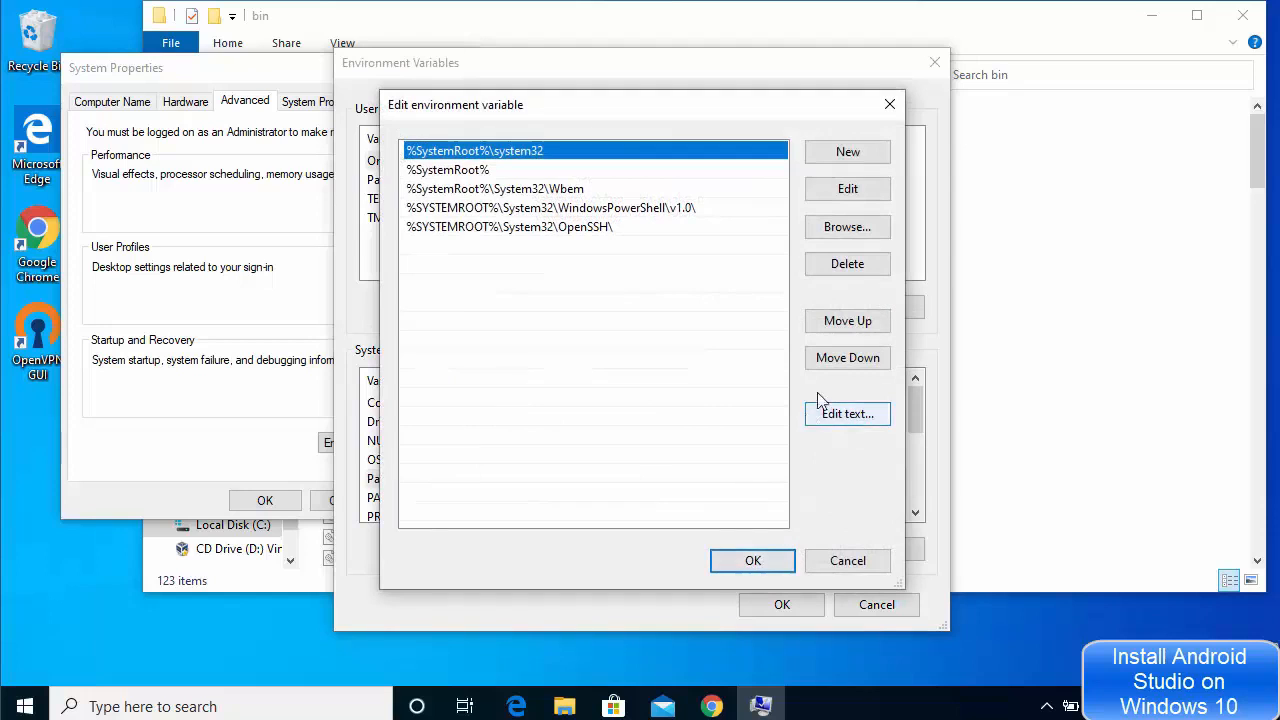
# Step: Copy the JDK bin folder path from File Explorer and add C:\Program Files\Java\jdk-14.0.1\bin as a new entry in the system Path variable
pyautogui.click(848, 152)
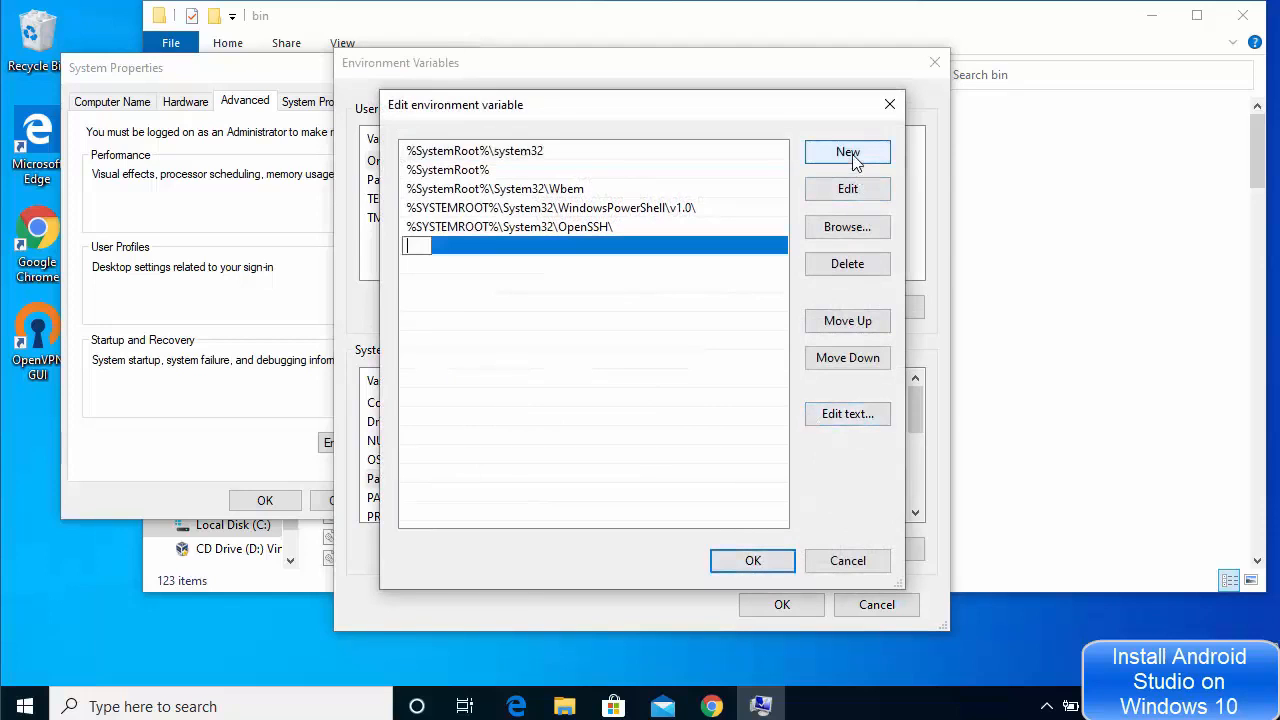
pyautogui.click(1062, 158)
pyautogui.click(736, 76)
pyautogui.hotkey('ctrl', 'c')
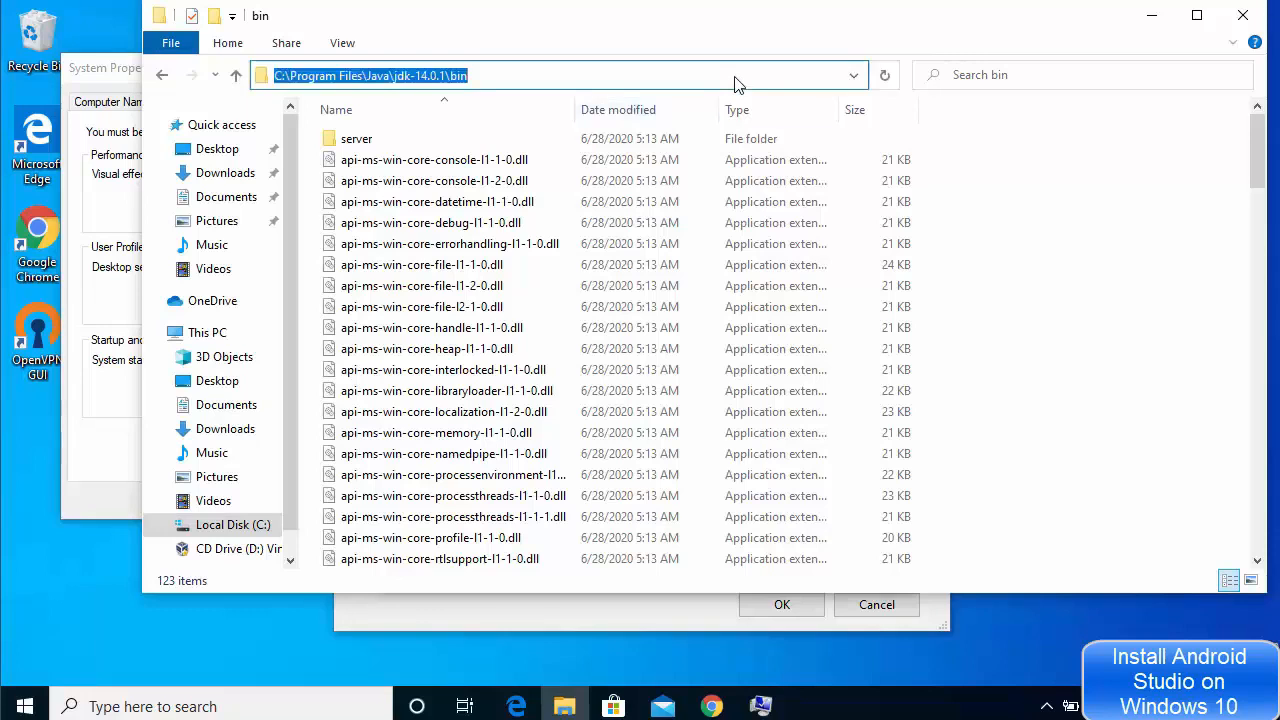
pyautogui.click(128, 480)
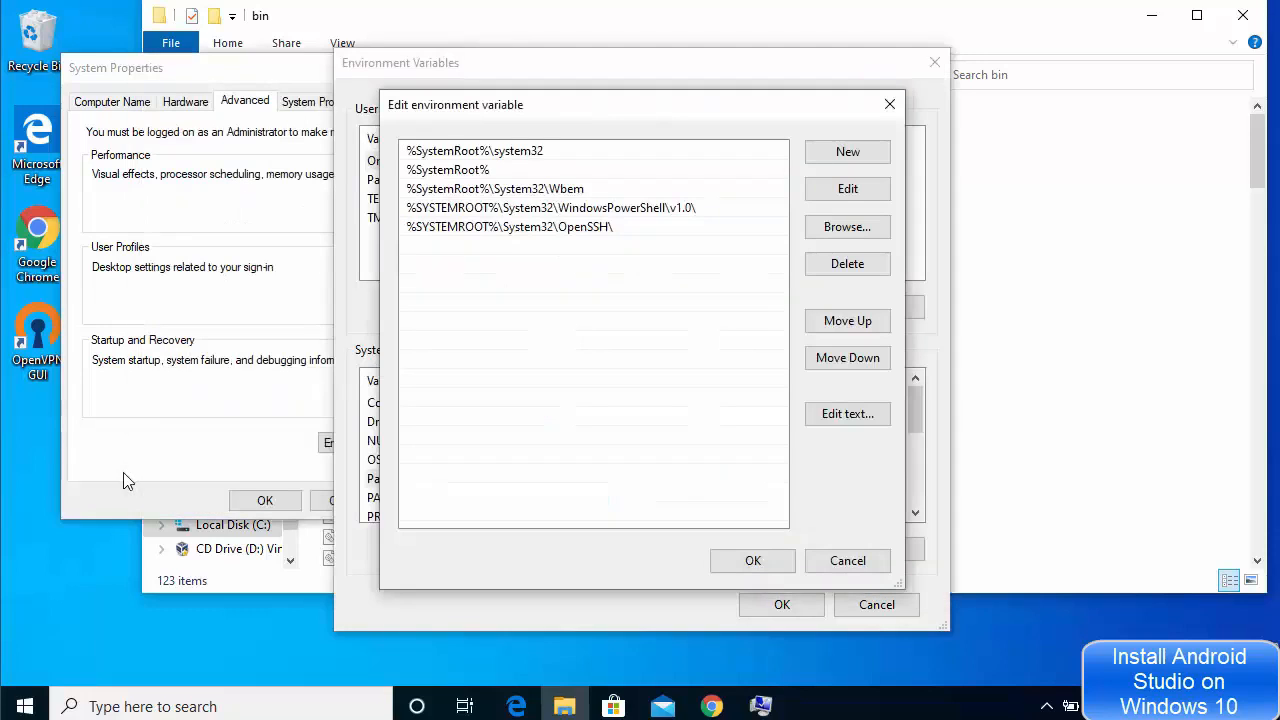
pyautogui.click(823, 155)
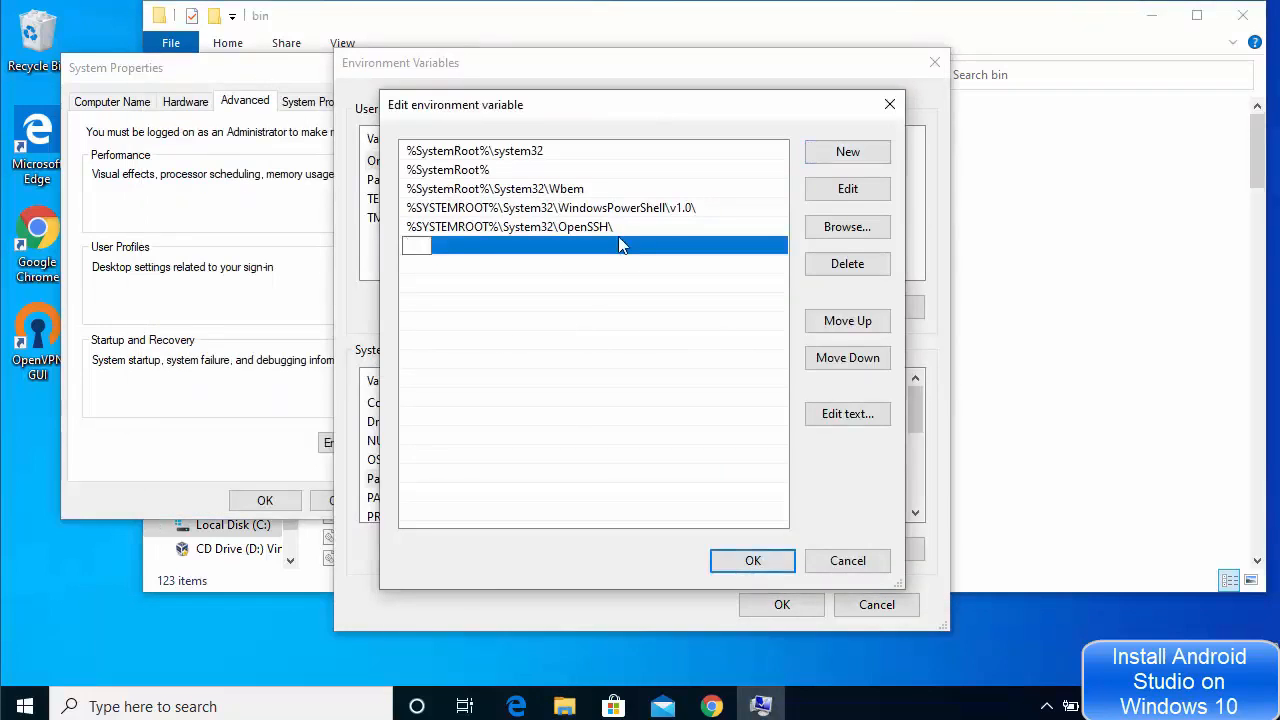
pyautogui.hotkey('ctrl', 'v')
pyautogui.press('Return')
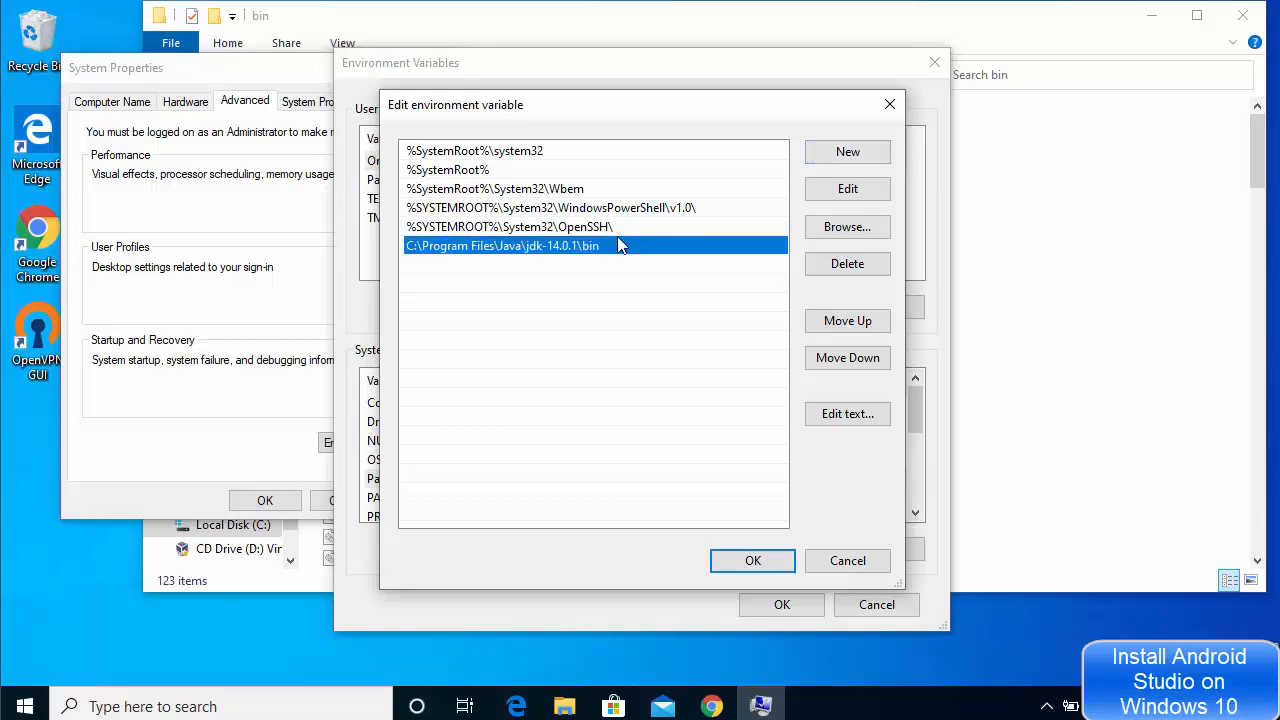
# Step: Confirm the Path variable edit and start a new system variable named JAVA_HOME
pyautogui.click(752, 560)
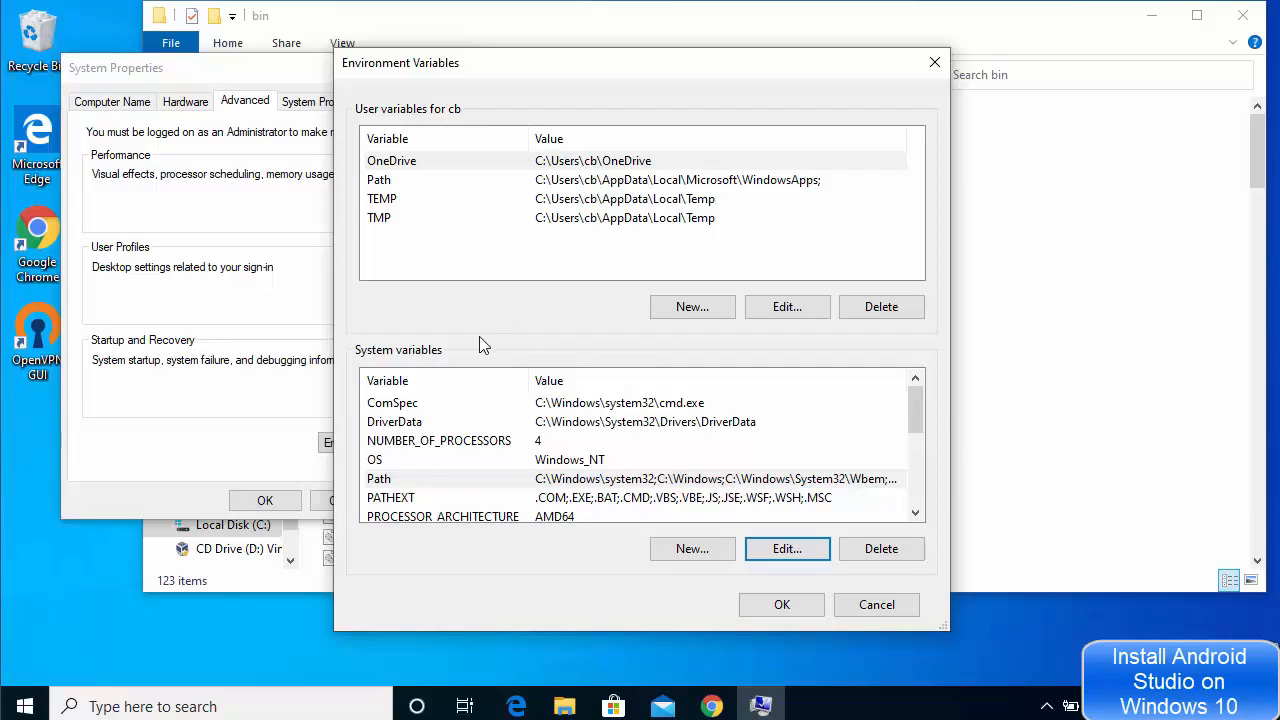
pyautogui.click(681, 551)
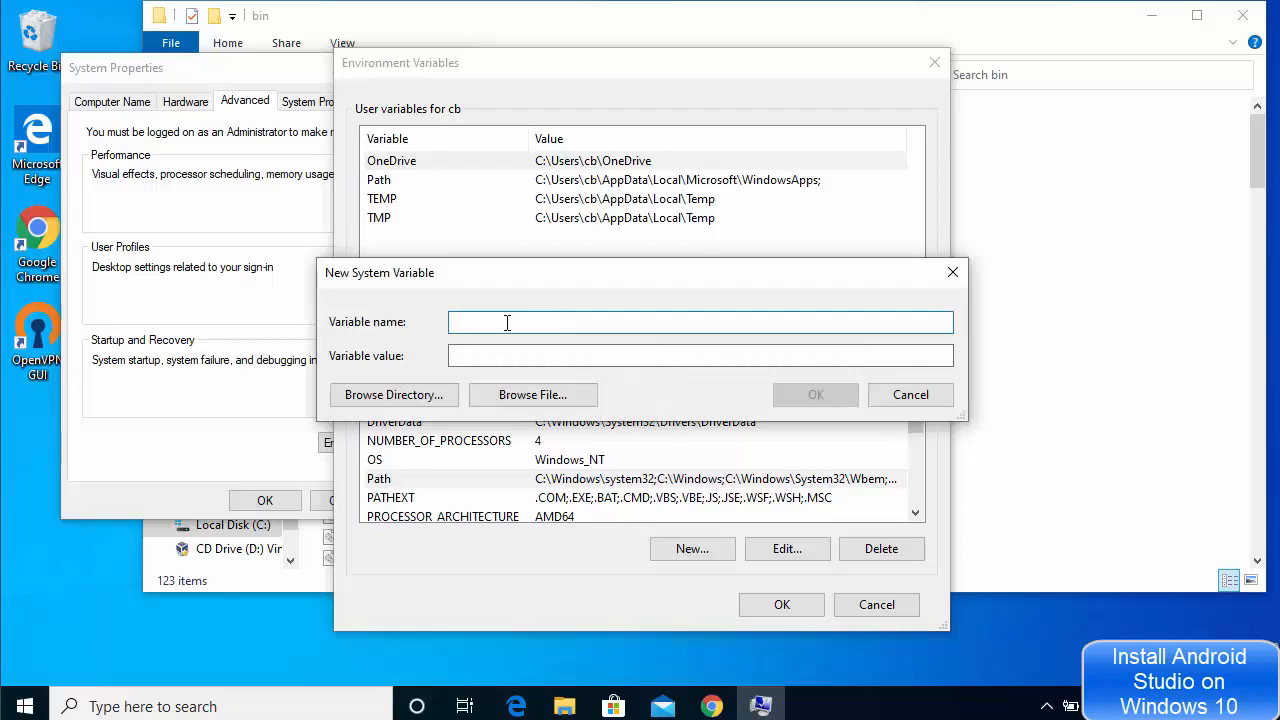
pyautogui.write('JAVA_HOME')
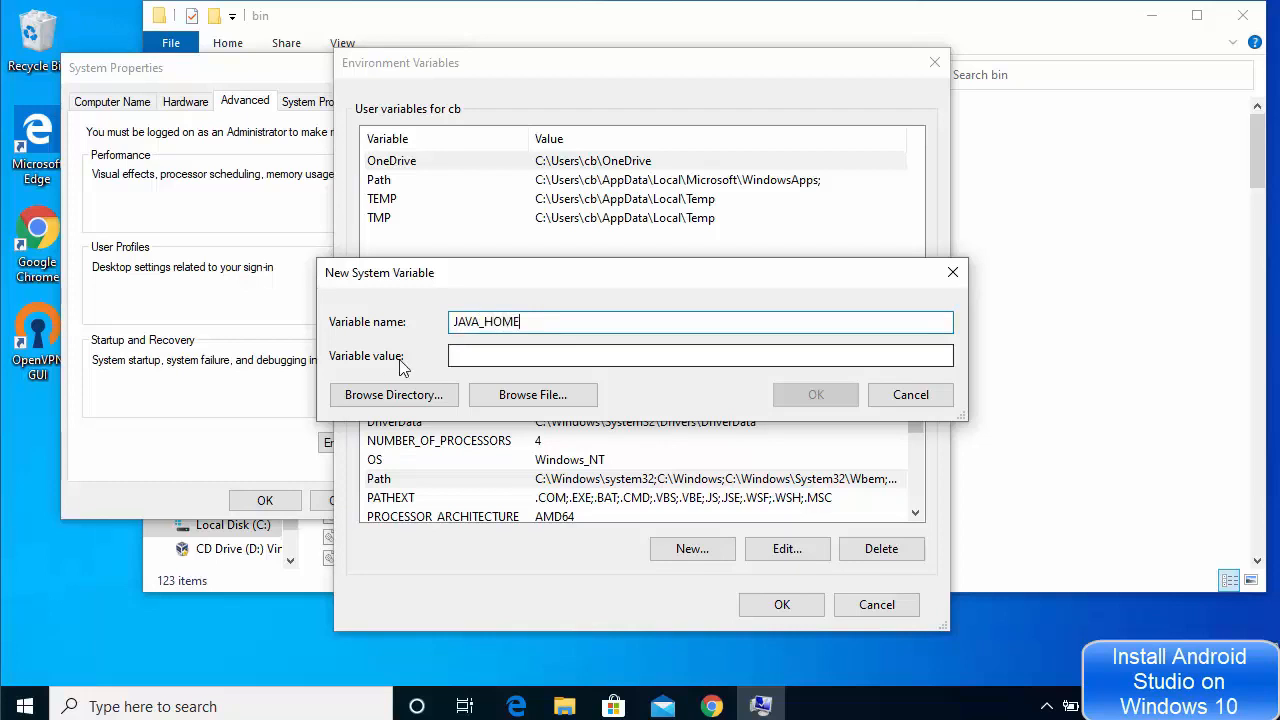
pyautogui.click(452, 358)
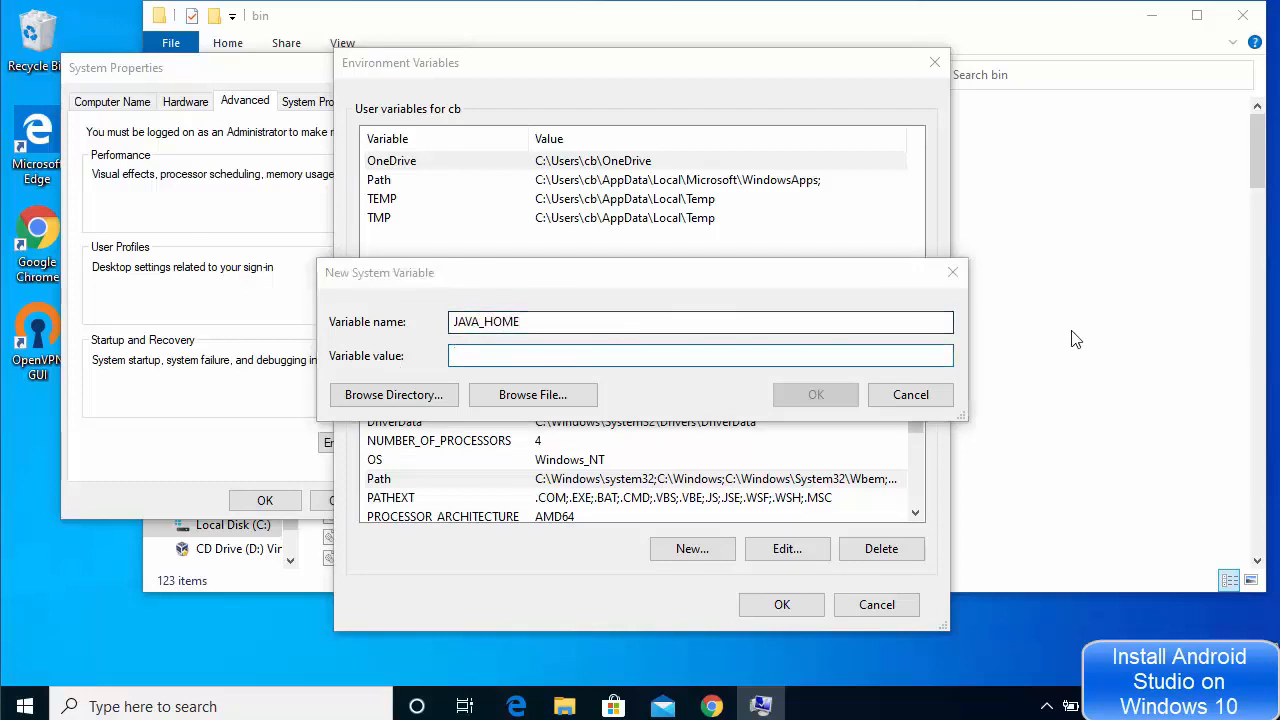
# Step: Go up to the jdk-14.0.1 folder in File Explorer and copy its full path, C:\Program Files\Java\jdk-14.0.1
pyautogui.click(1073, 338)
pyautogui.click(625, 80)
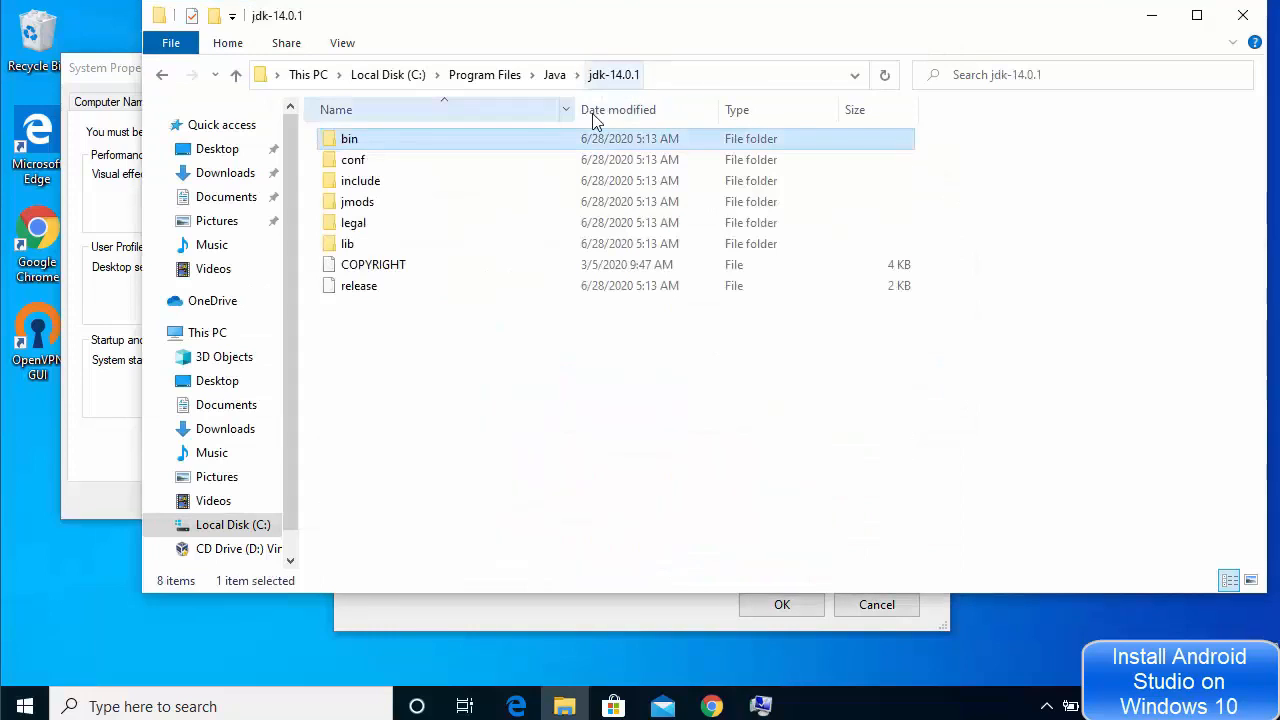
pyautogui.click(680, 78)
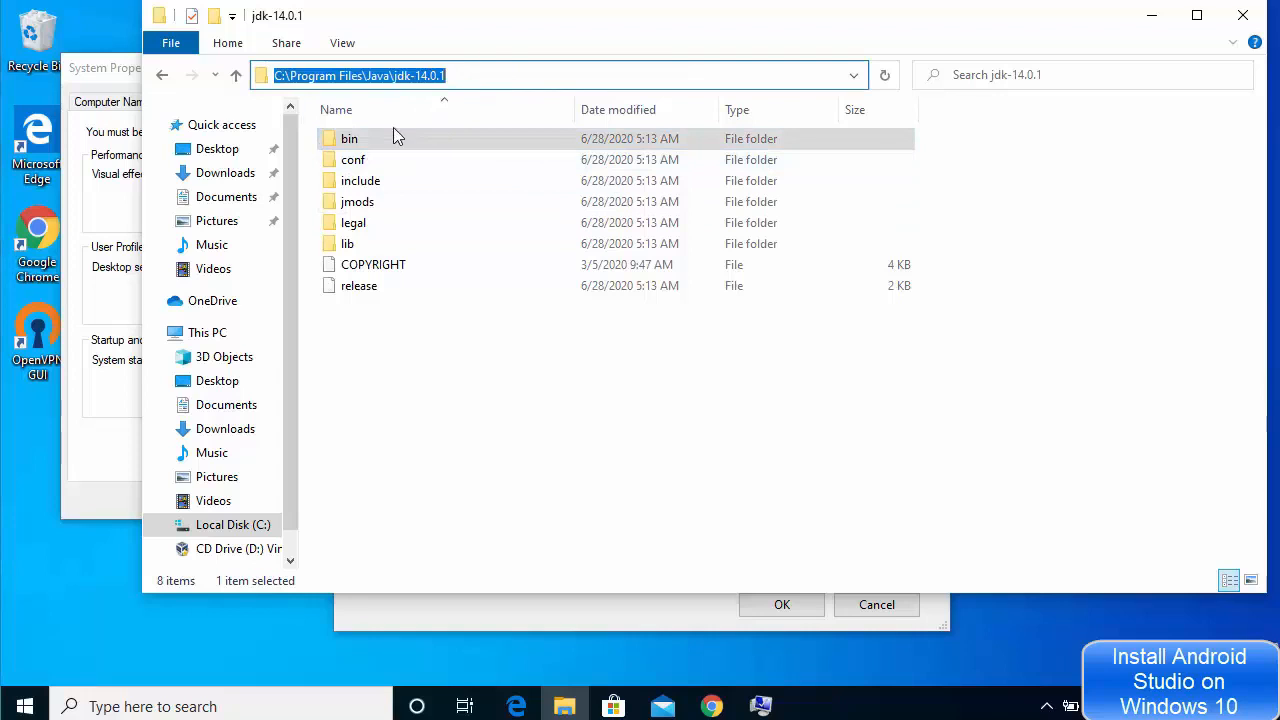
pyautogui.click(483, 73)
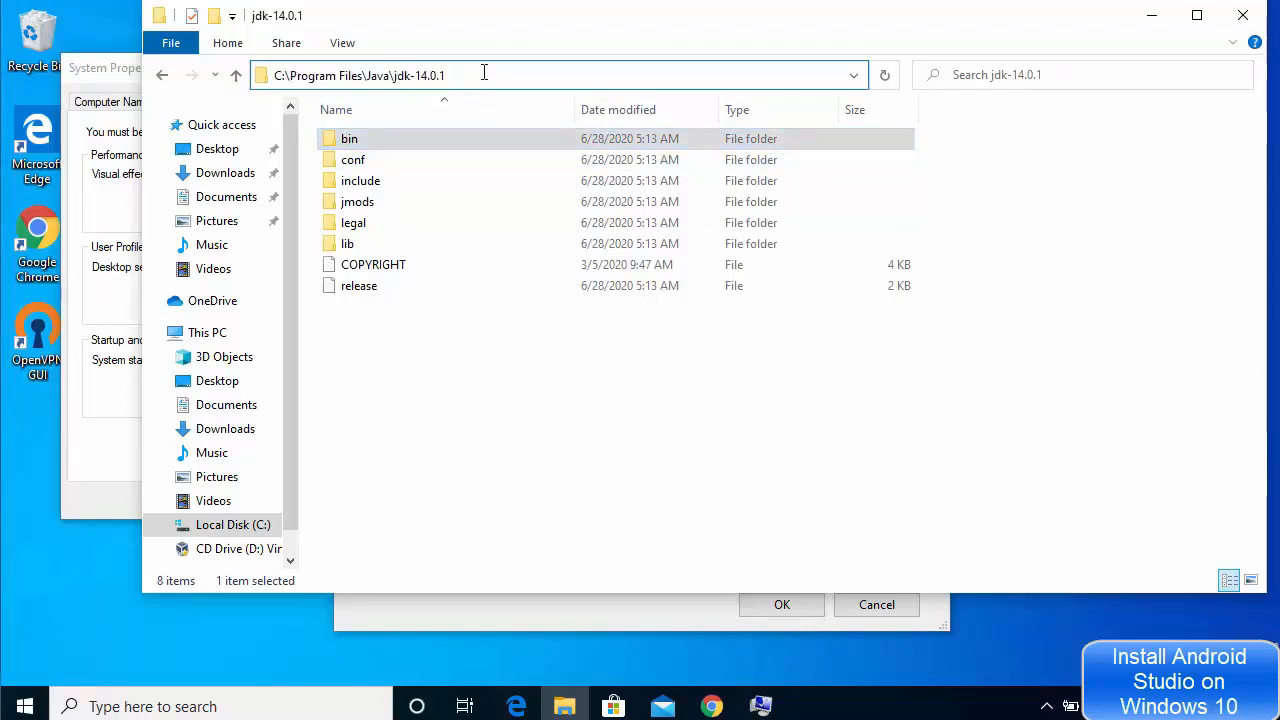
pyautogui.hotkey('ctrl', 'a')
pyautogui.hotkey('ctrl', 'c')
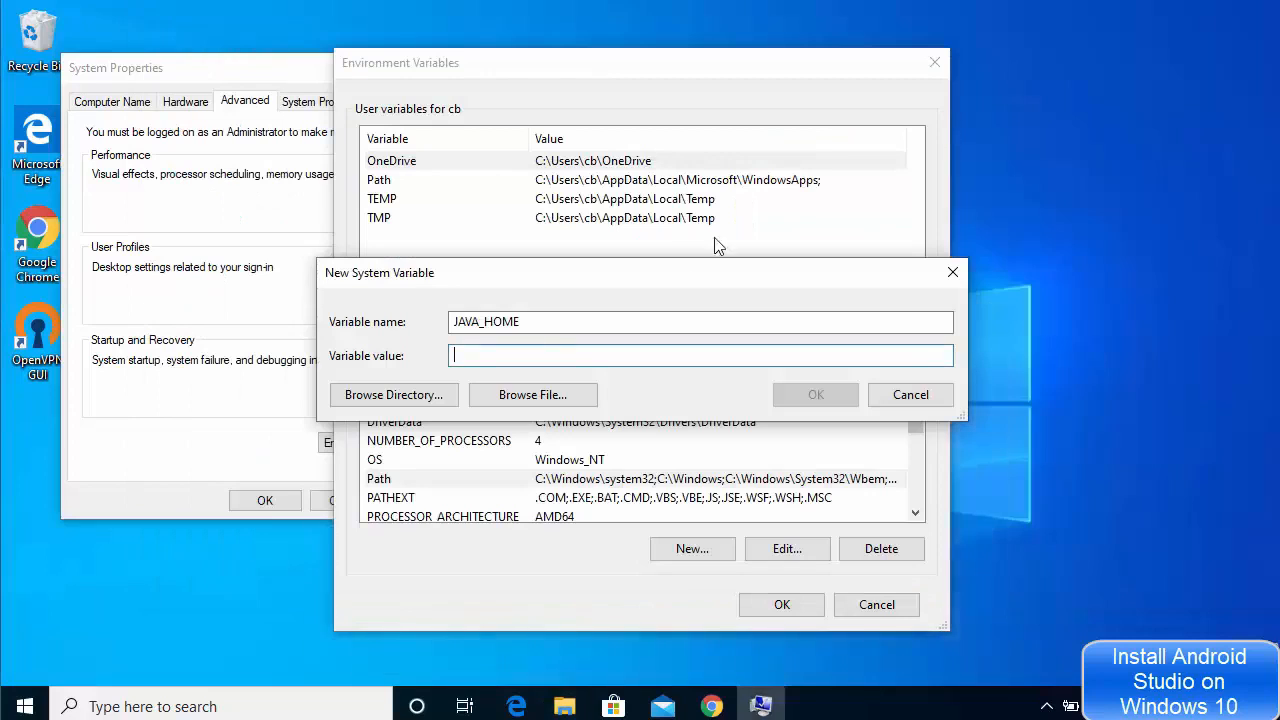
# Step: Set the JAVA_HOME value to C:\Program Files\Java\jdk-14.0.1, then save the environment variables and close System Properties
pyautogui.click(1151, 15)
pyautogui.click(577, 352)
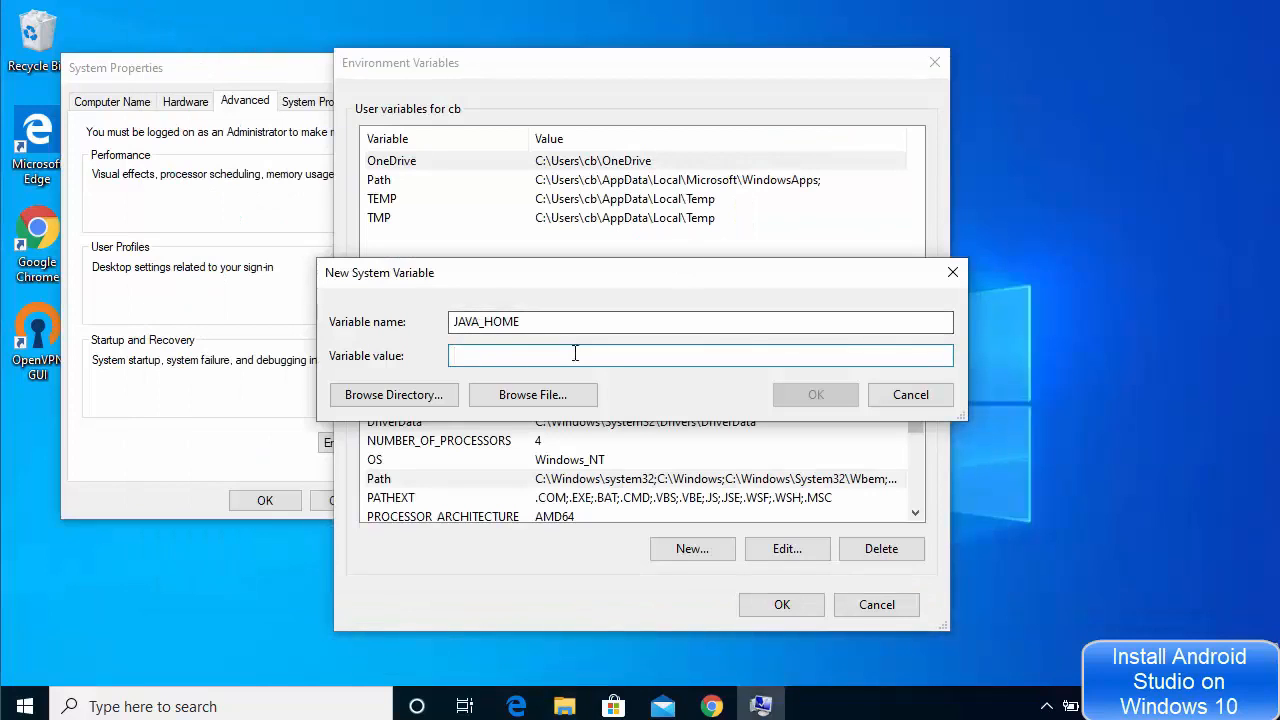
pyautogui.hotkey('ctrl', 'v')
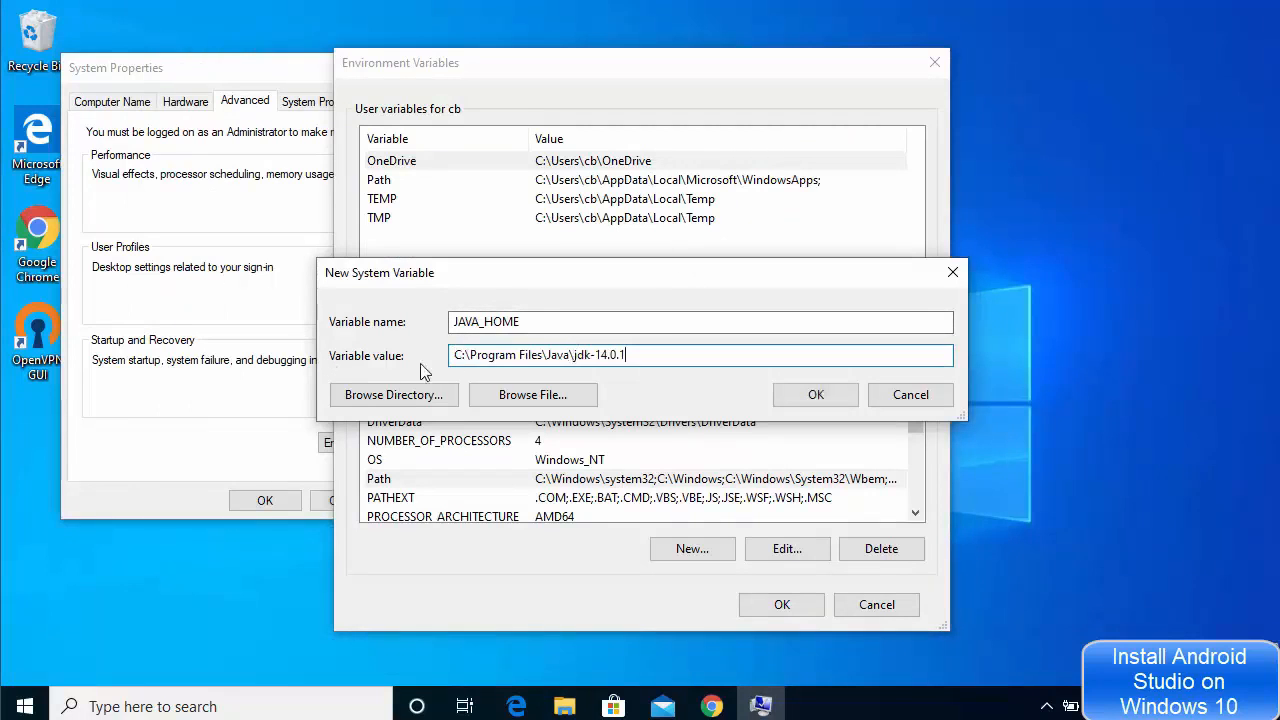
pyautogui.click(816, 394)
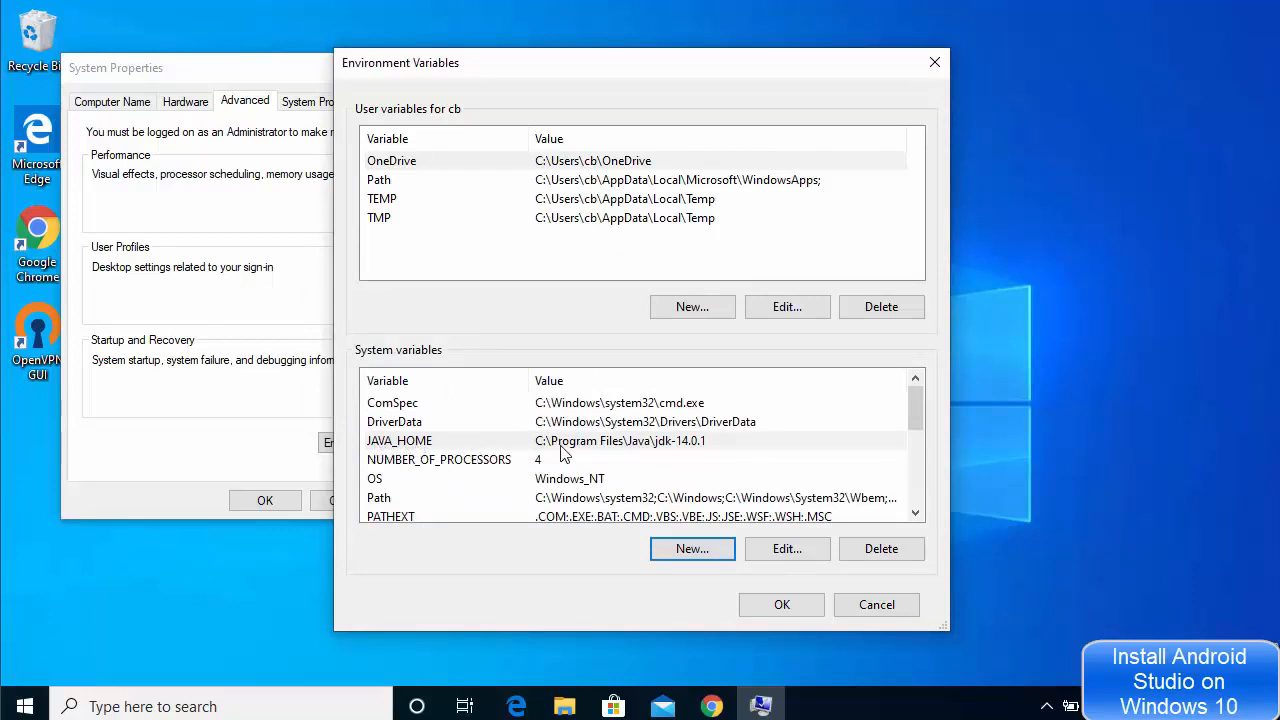
pyautogui.click(778, 607)
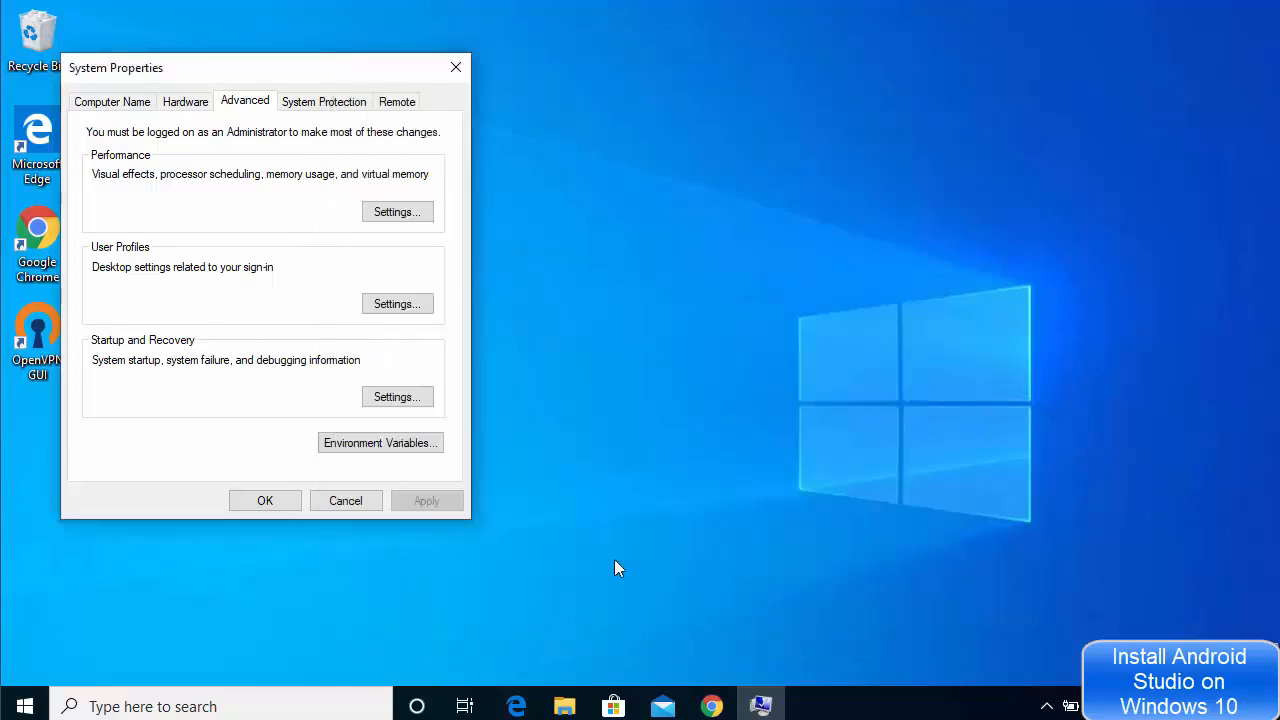
pyautogui.click(279, 507)
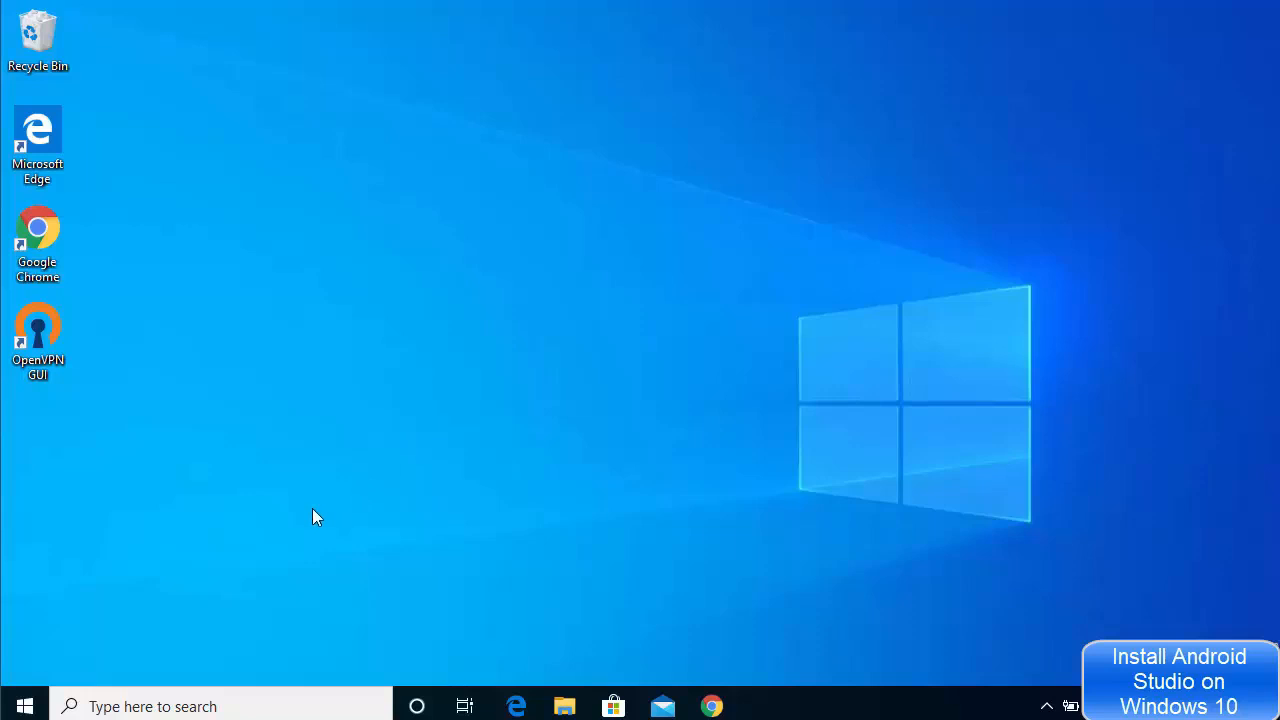
# Step: Open Command Prompt and check the Java installation by running java -version and javac -version
pyautogui.click(173, 707)
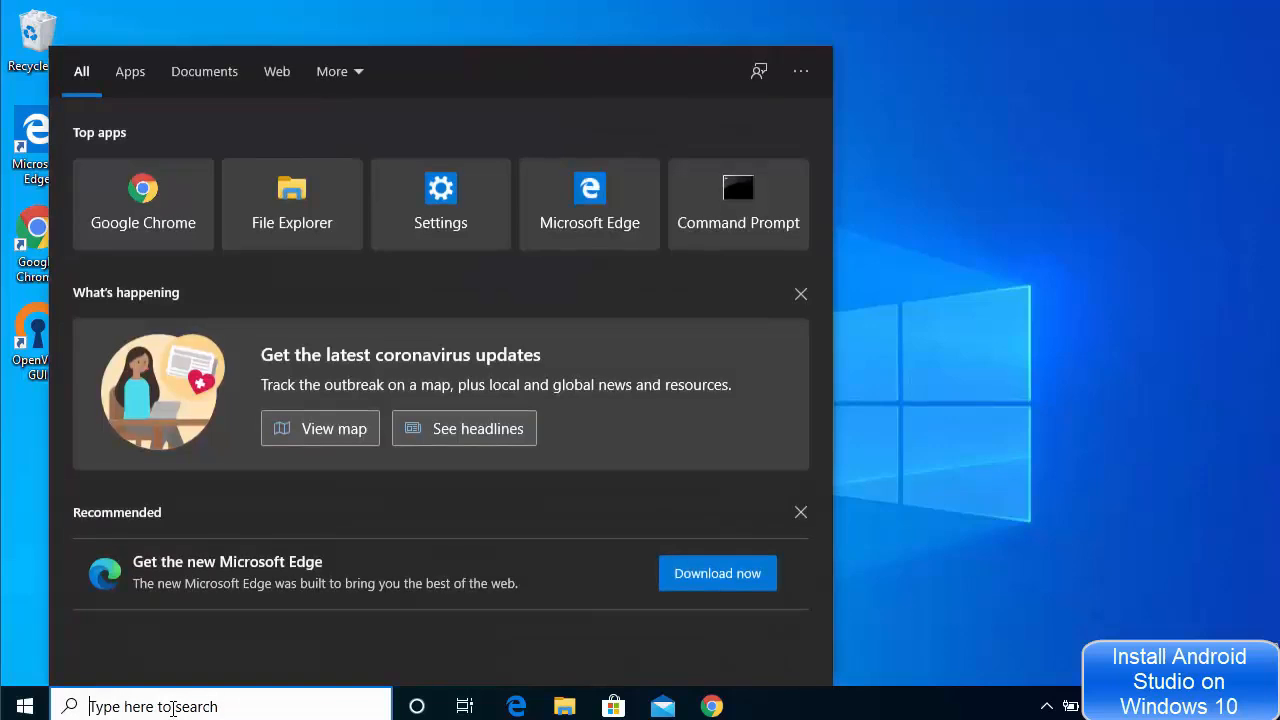
pyautogui.write('cmd')
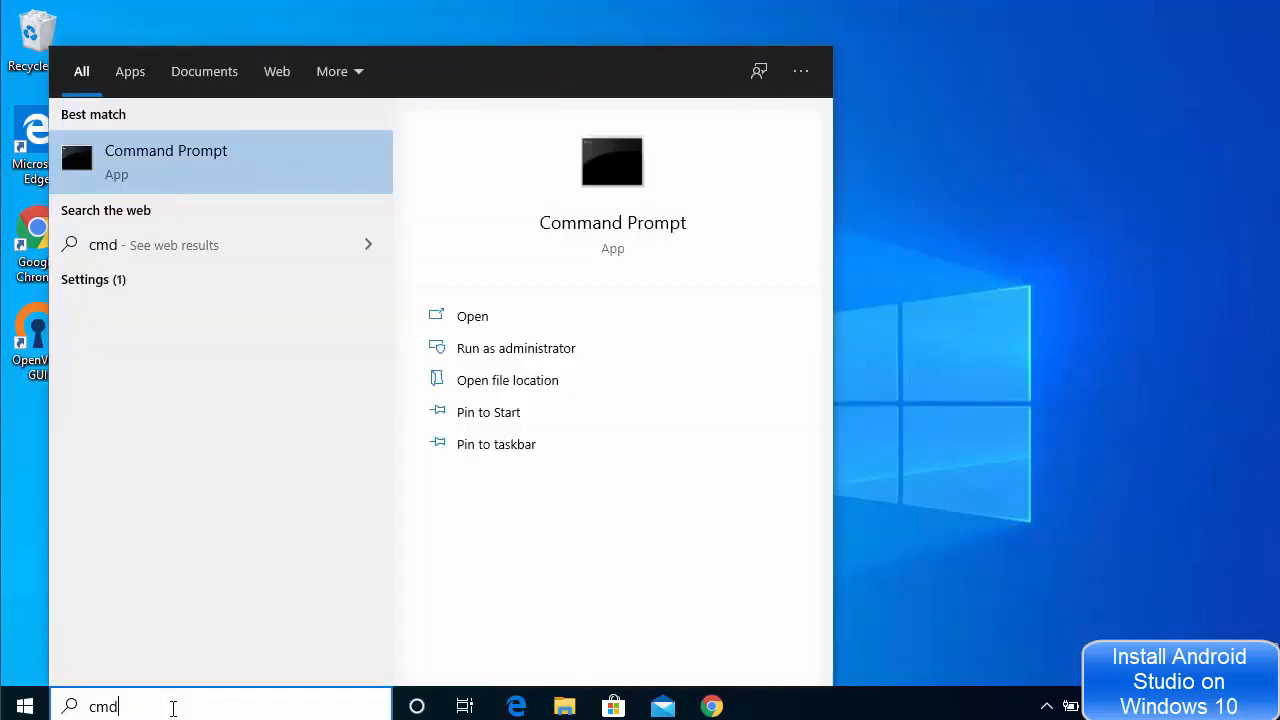
pyautogui.click(178, 159)
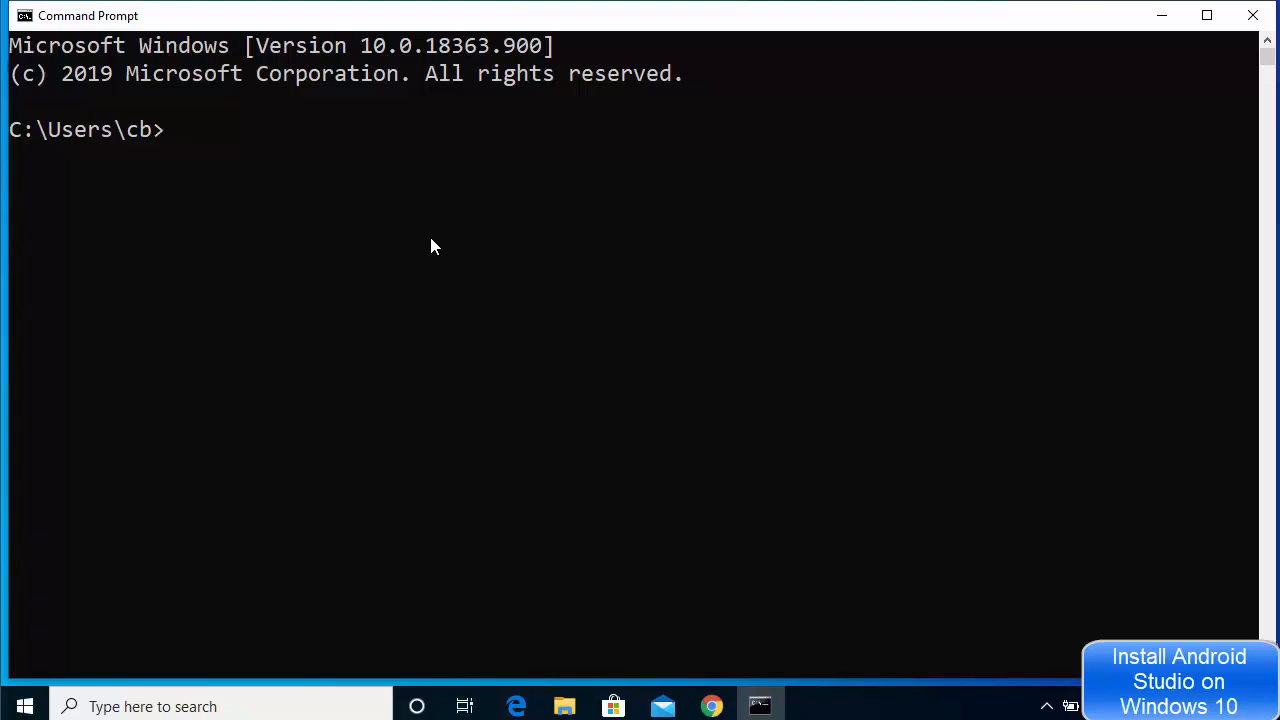
pyautogui.write('java -version')
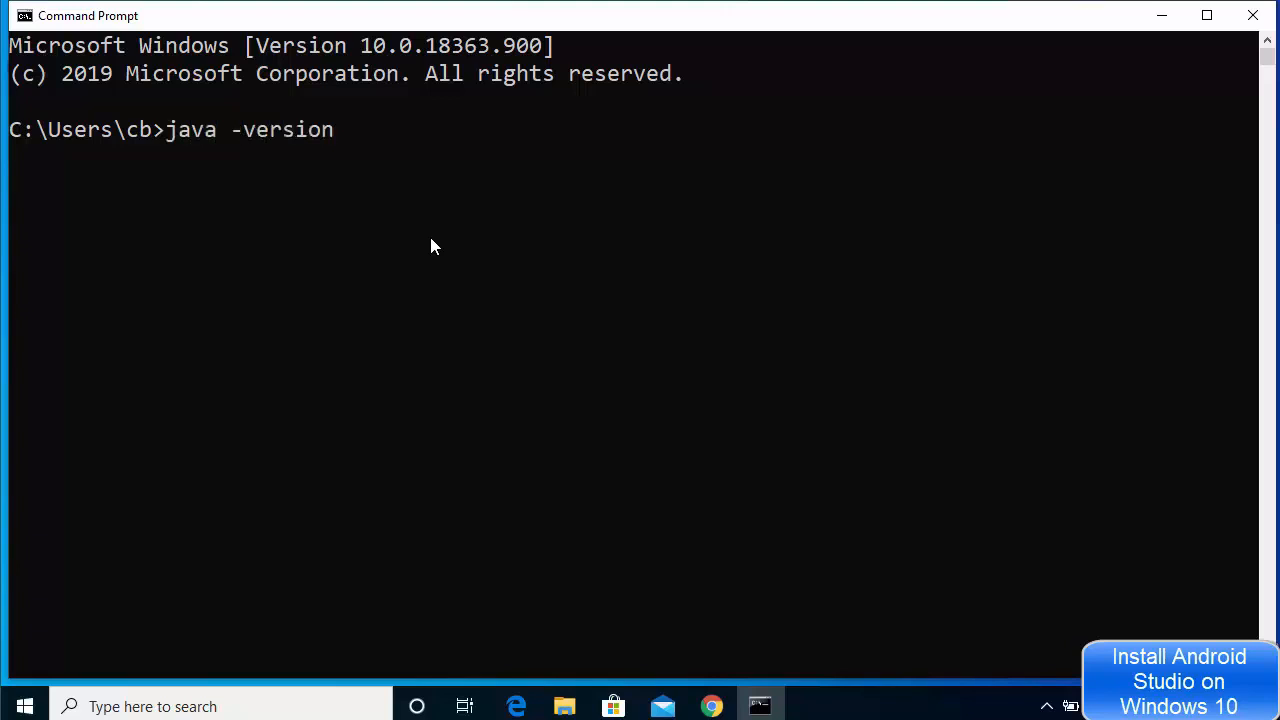
pyautogui.press('Return')
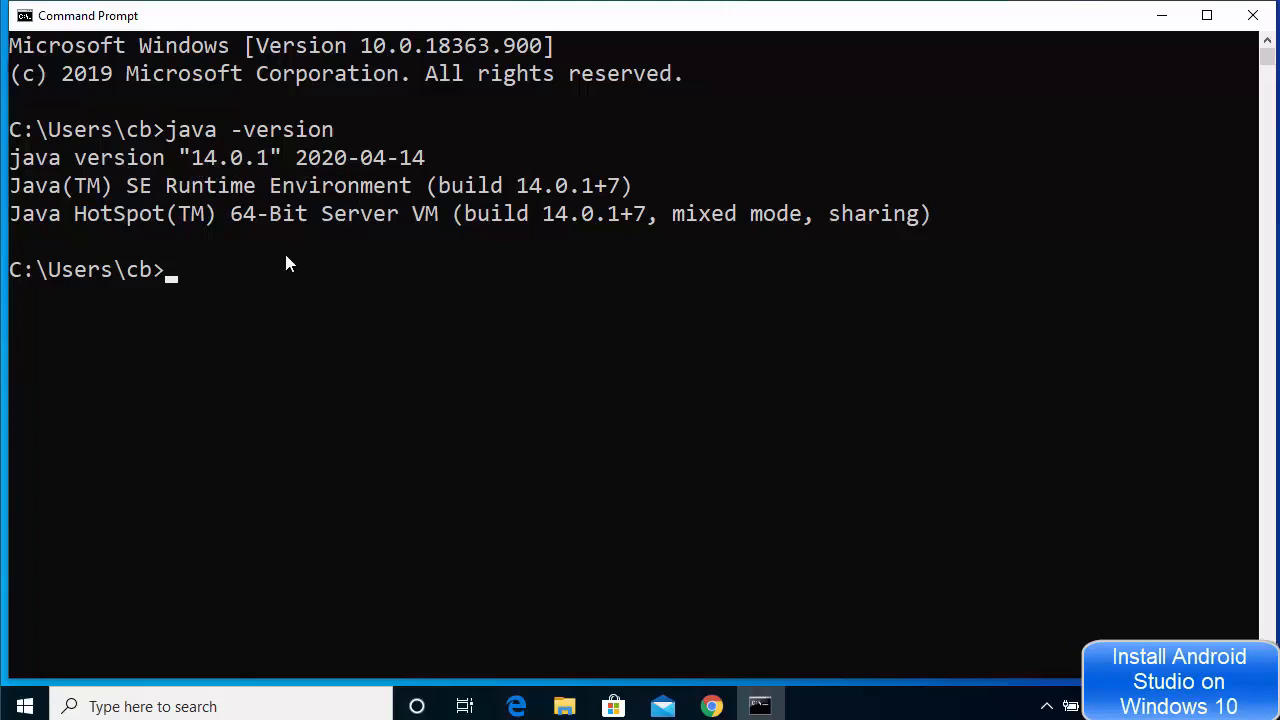
pyautogui.write('javac -version')
pyautogui.press('Return')
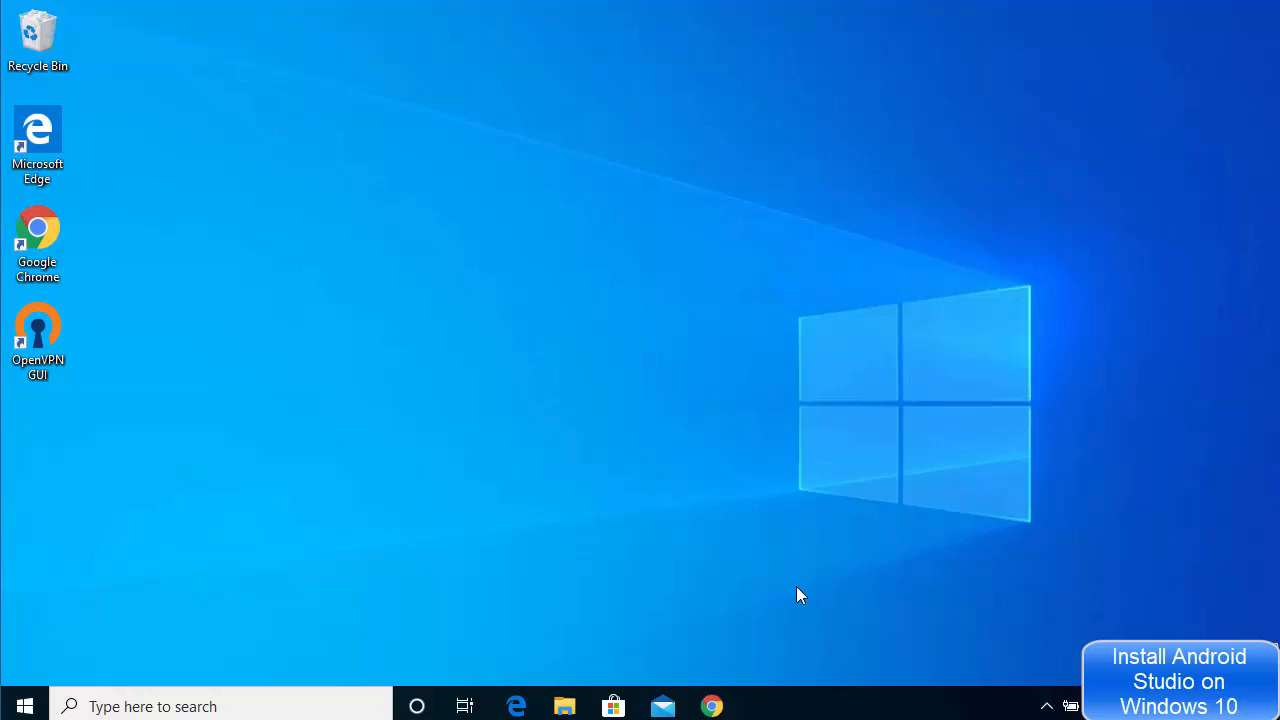
# Step: Switch to Chrome and open the developer.android.com result "Download Android Studio and SDK tools" from the Google results
pyautogui.click(727, 690)
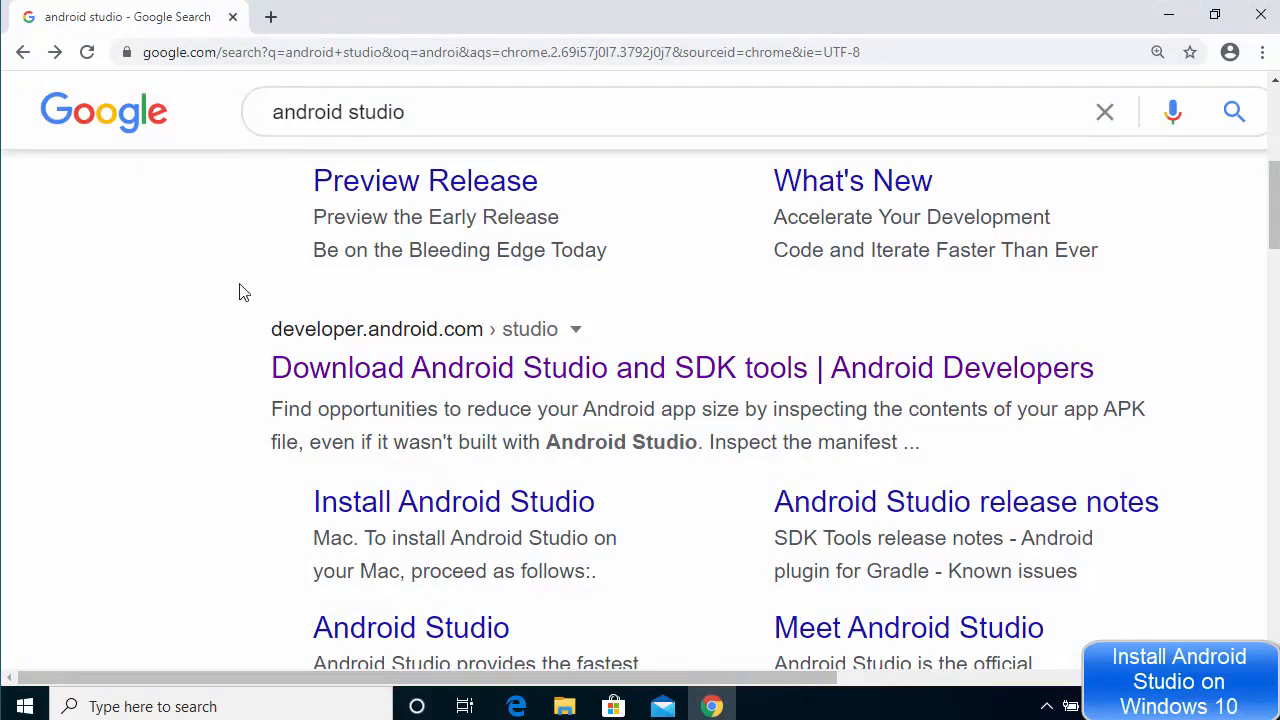
pyautogui.scroll(2, 260, 252)
pyautogui.scroll(3, 258, 258)
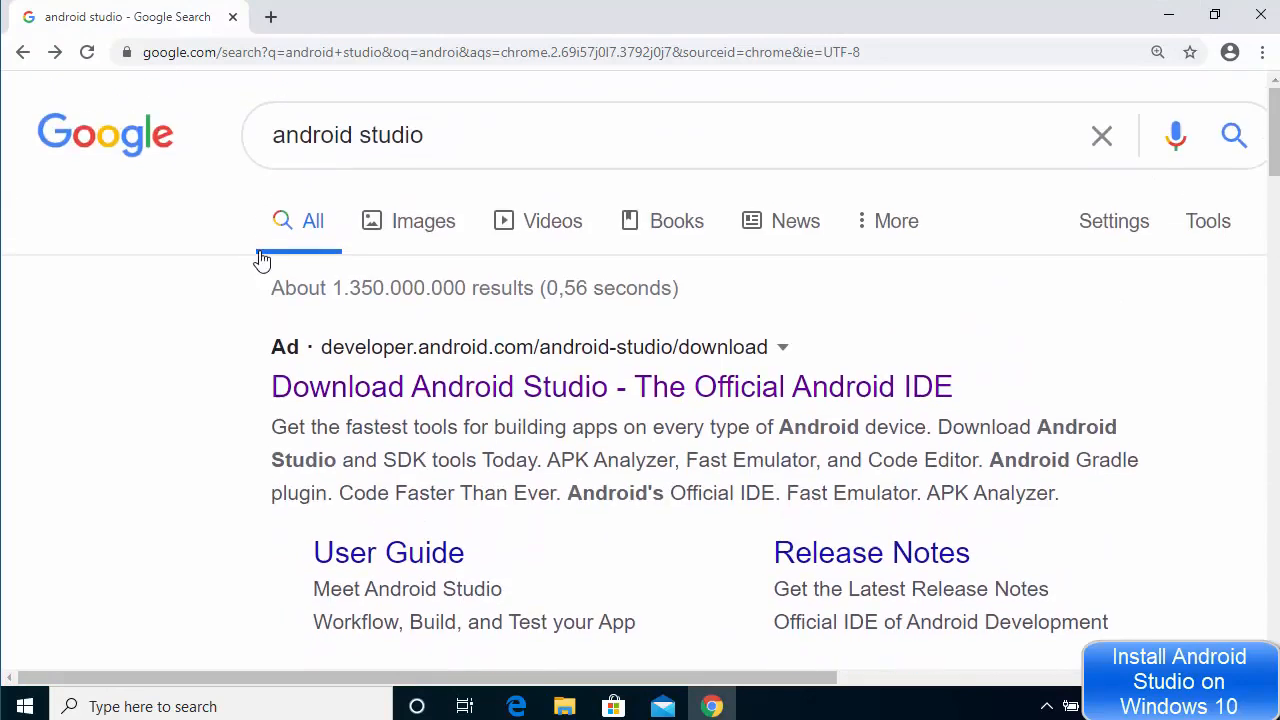
pyautogui.scroll(-4, 258, 265)
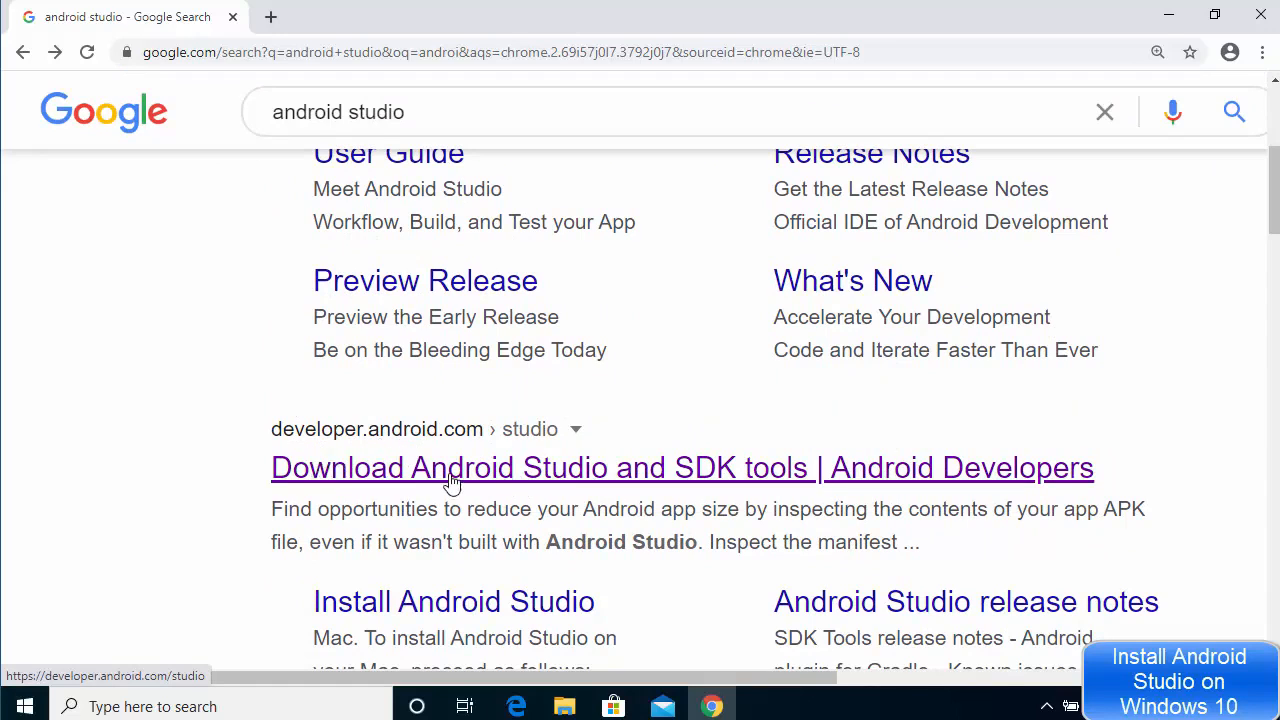
pyautogui.click(482, 468)
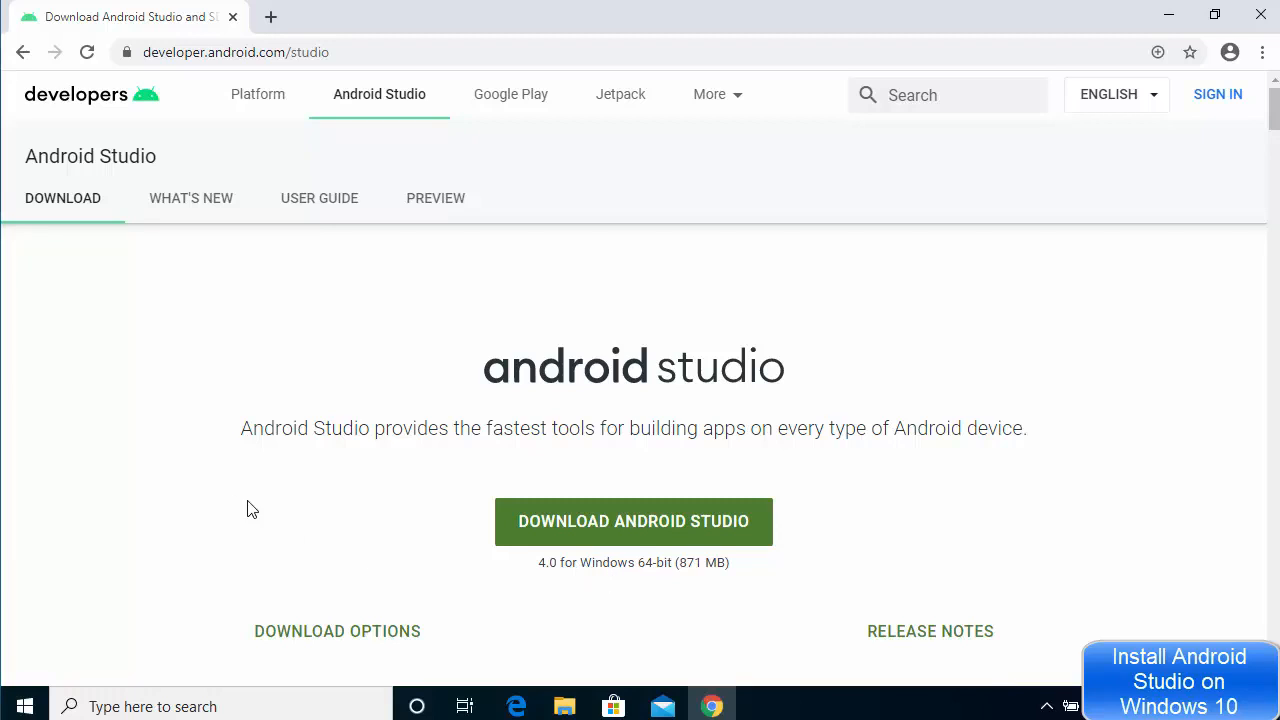
# Step: Review the packages and system requirements, then accept the terms and download android-studio-ide-193.6514223-windows.exe
pyautogui.scroll(-20, 222, 503)
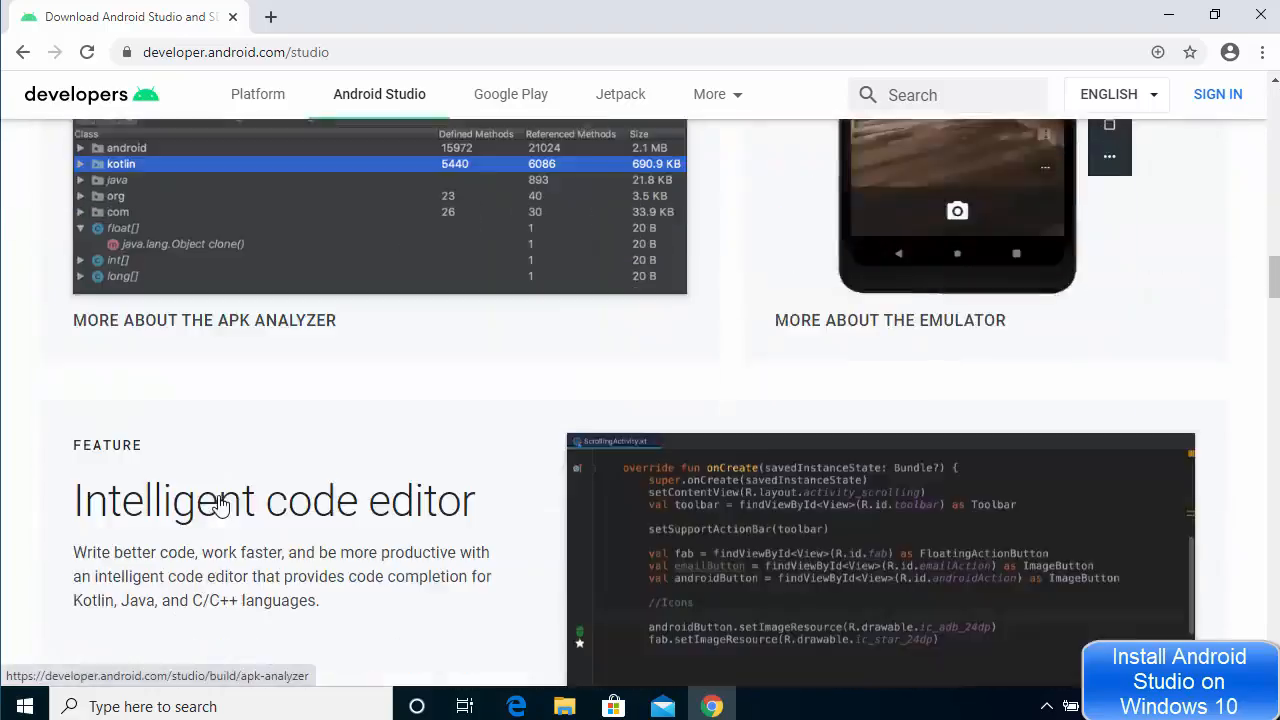
pyautogui.scroll(-20, 222, 503)
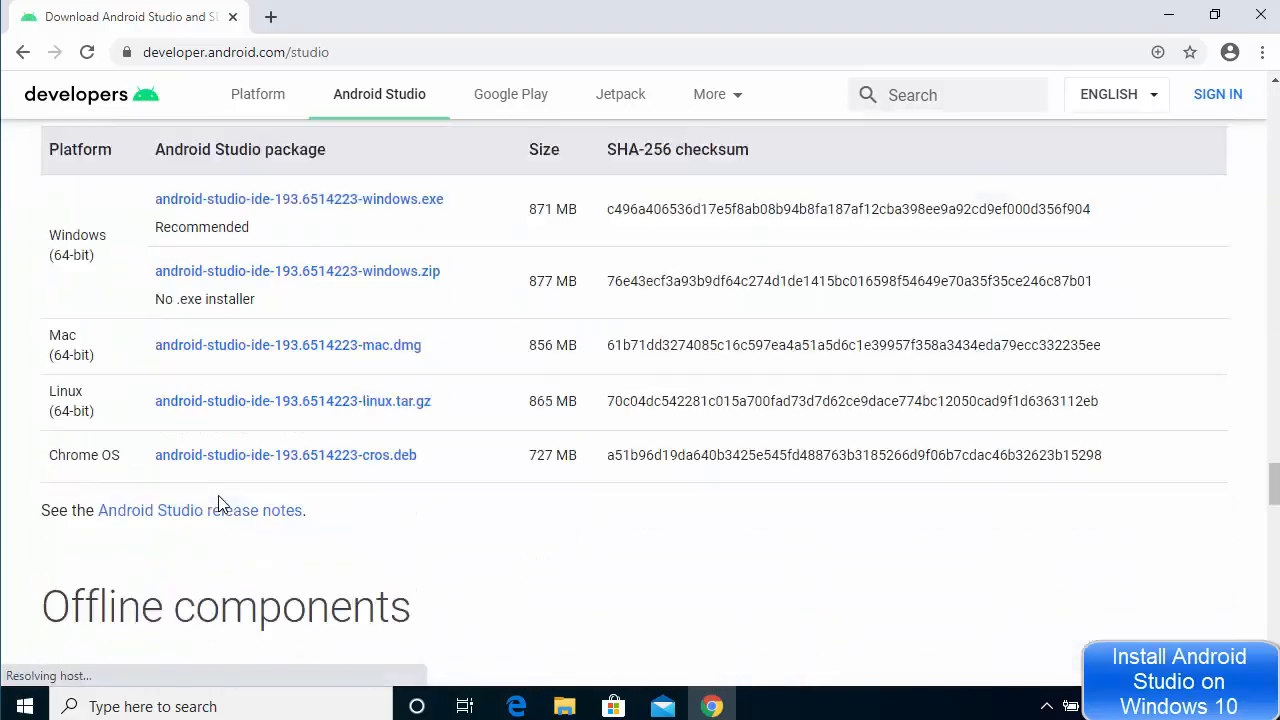
pyautogui.scroll(-4, 222, 503)
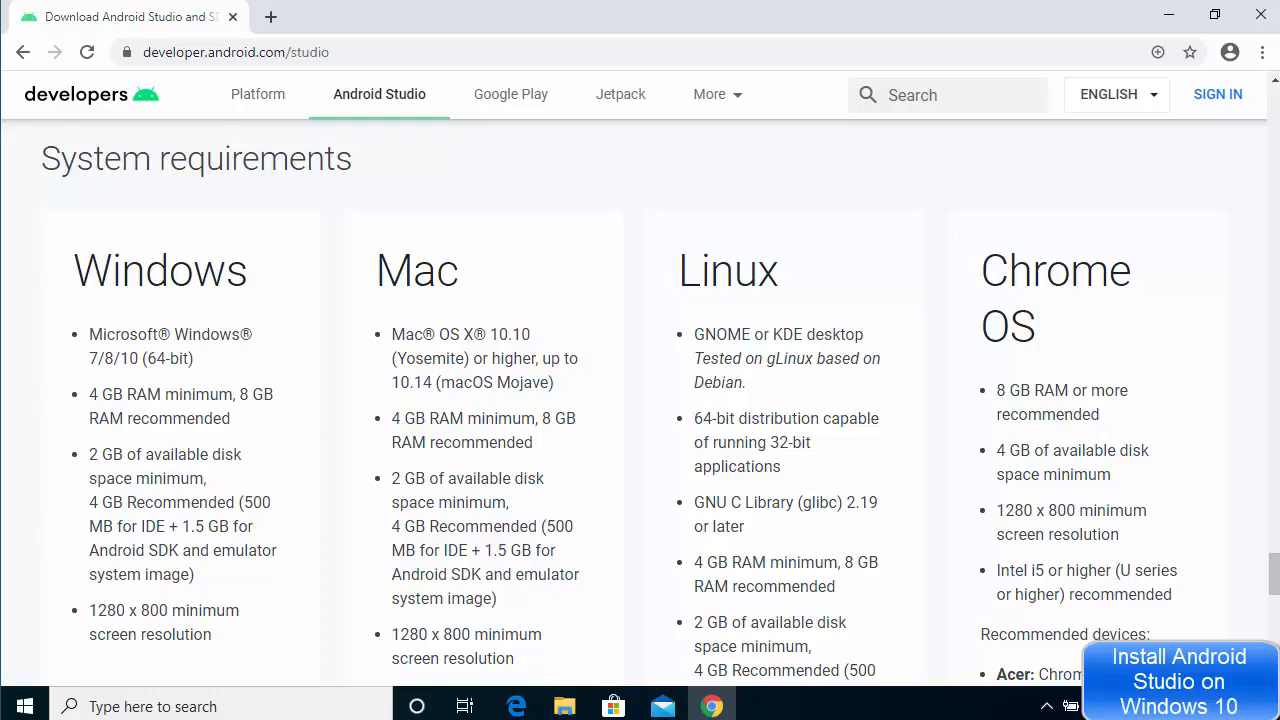
pyautogui.moveTo(1274, 572); pyautogui.dragTo(1266, 43)
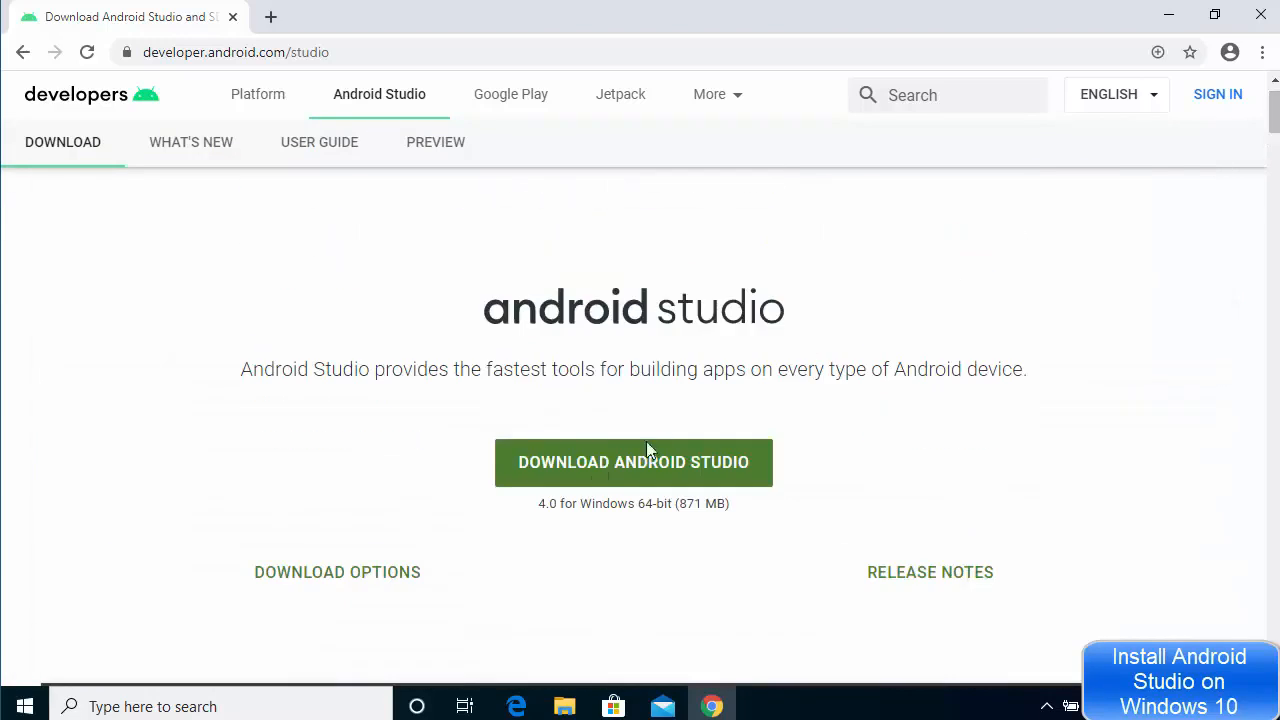
pyautogui.click(607, 481)
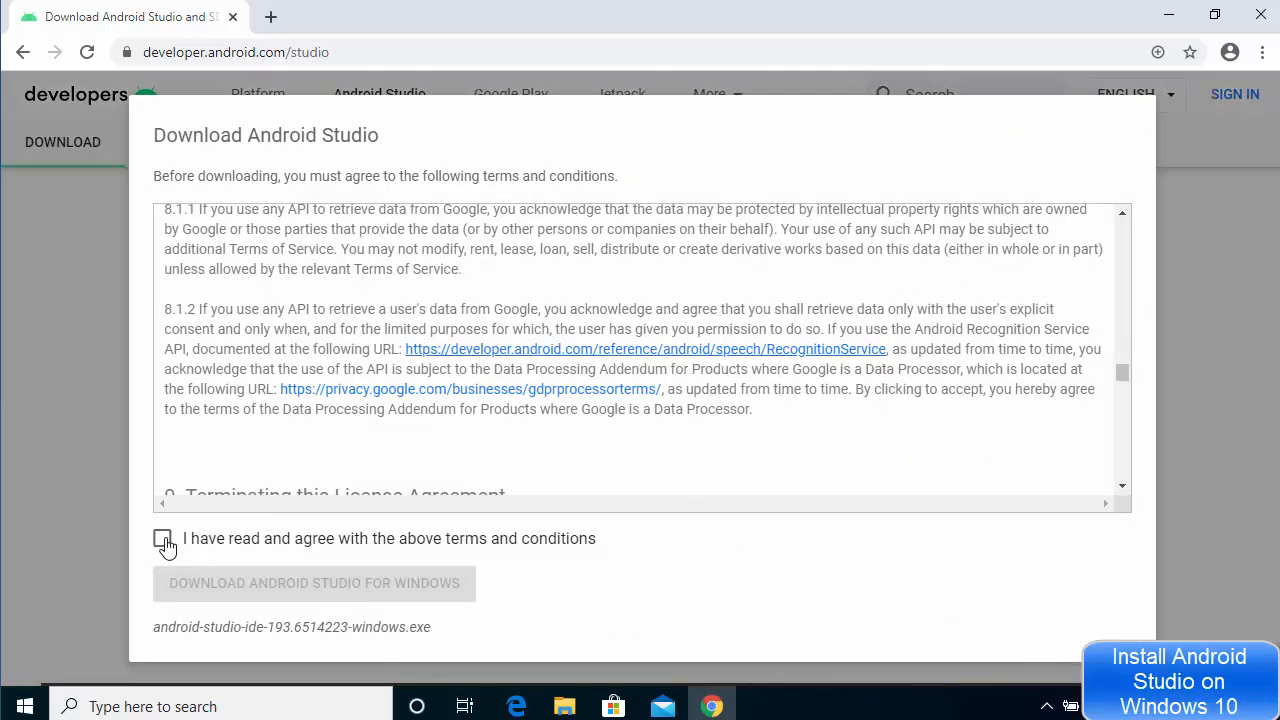
pyautogui.click(164, 543)
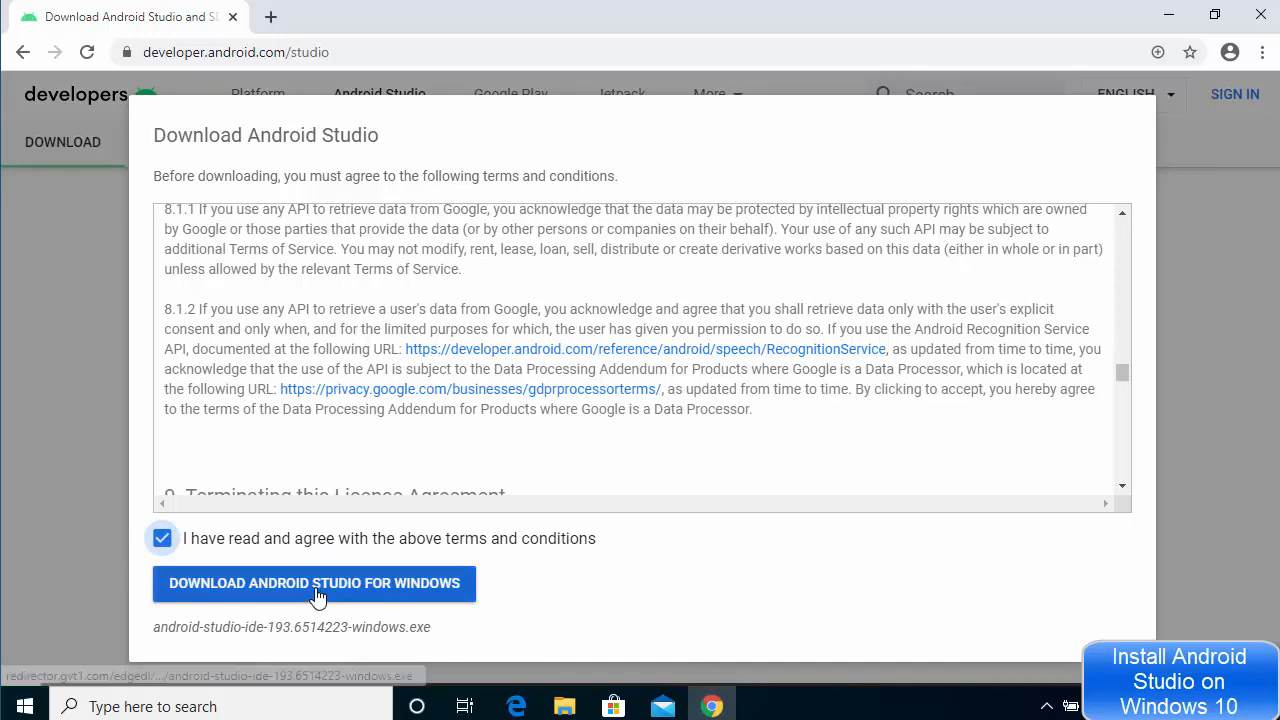
pyautogui.click(318, 593)
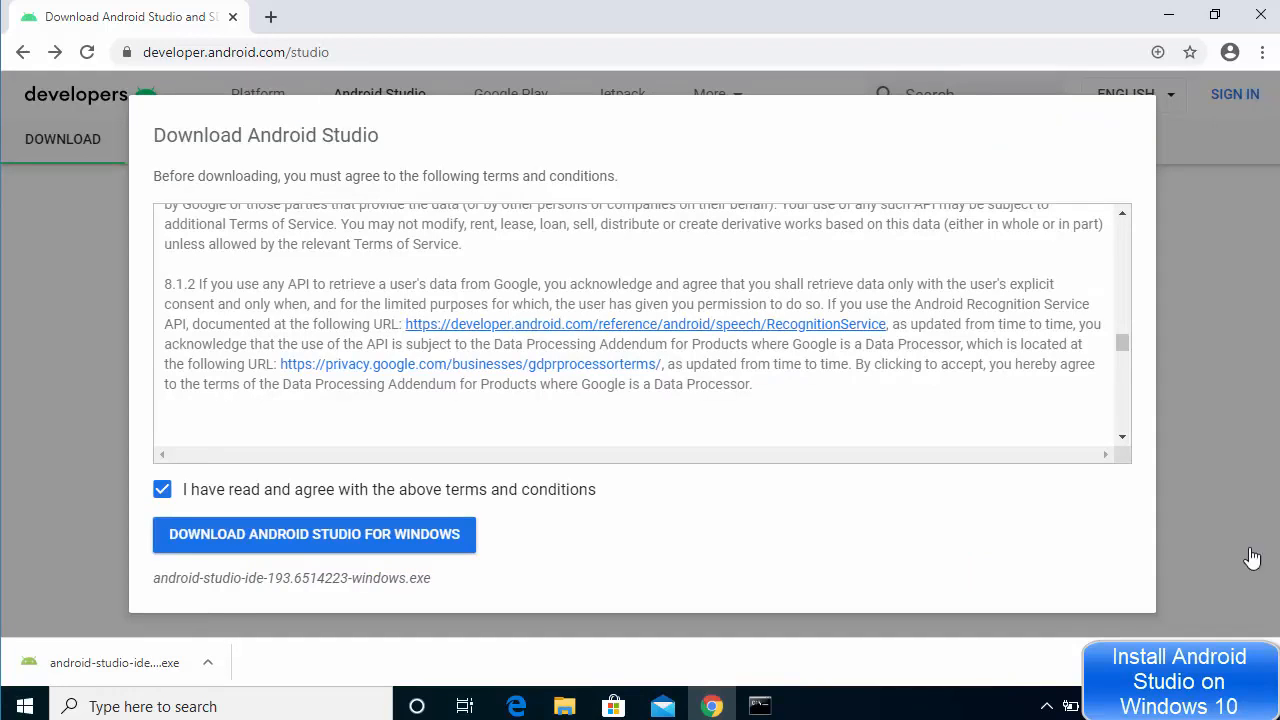
# Step: Launch the downloaded Android Studio installer, minimize Chrome, and allow the installer to make changes to the device
pyautogui.click(155, 665)
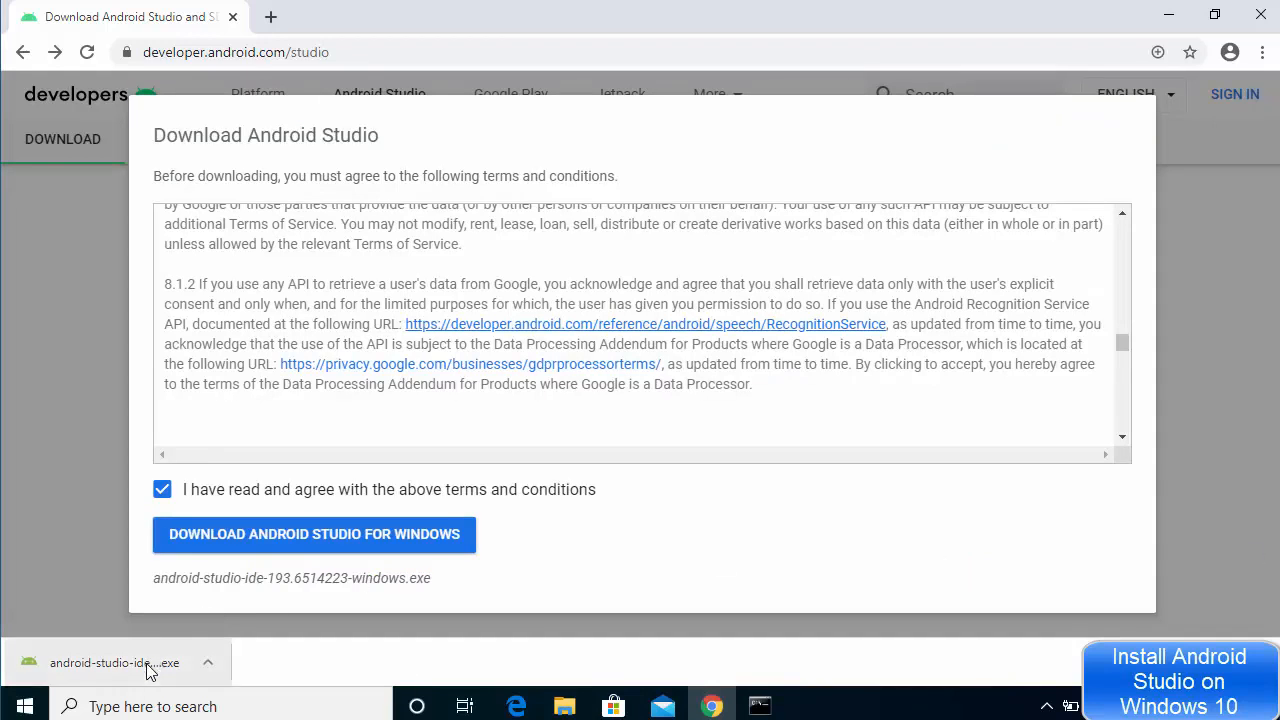
pyautogui.click(1163, 18)
pyautogui.click(1161, 20)
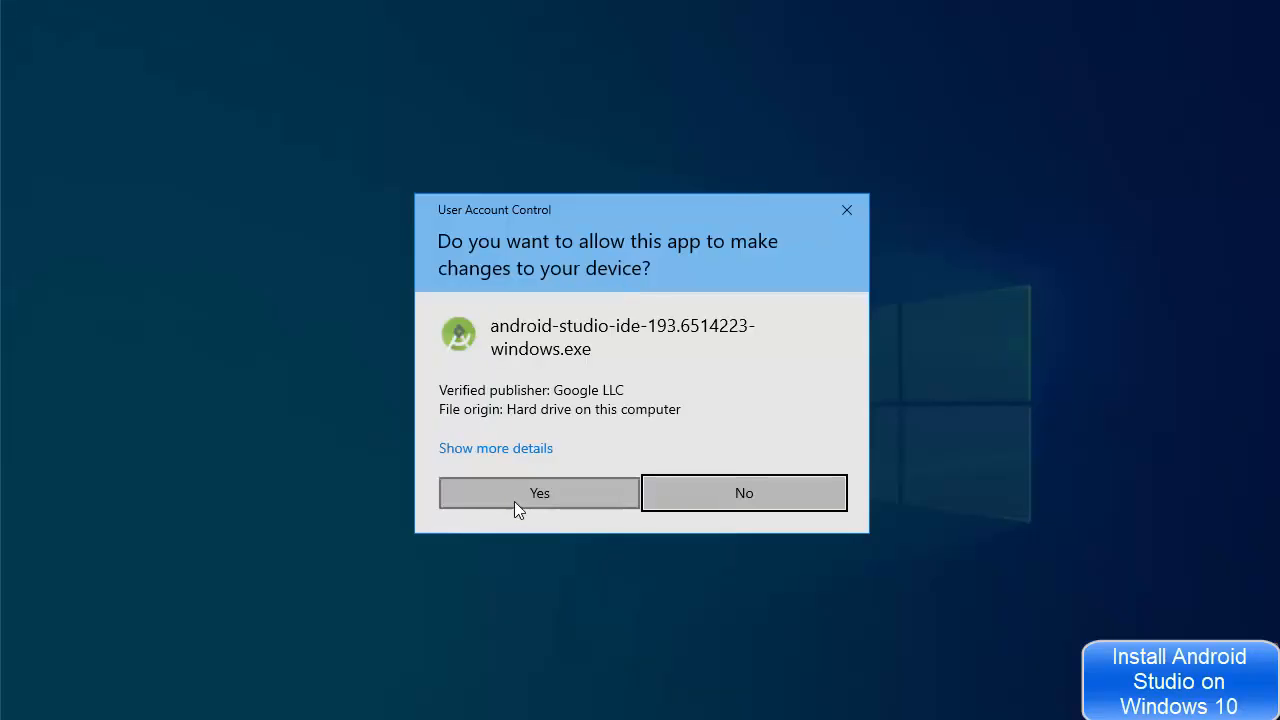
pyautogui.click(513, 503)
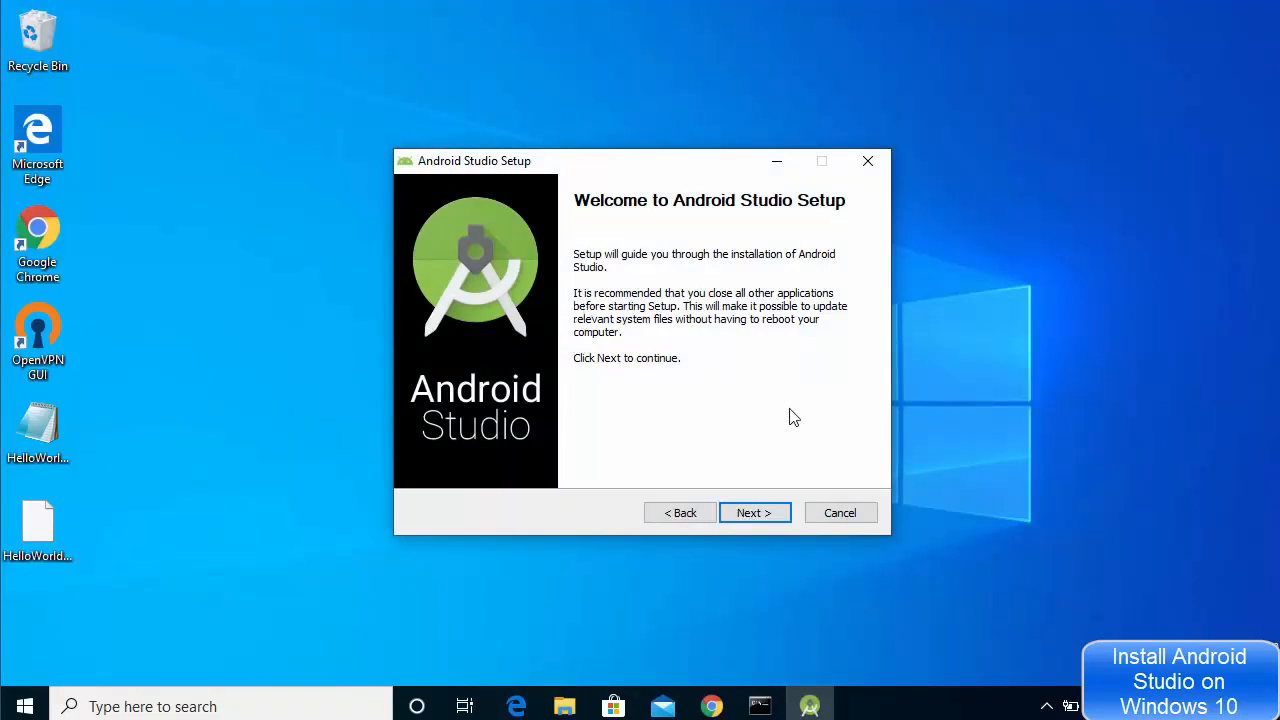
# Step: Install Android Studio with Android Virtual Device in C:\Program Files\Android\Android Studio, using the Android Studio Start Menu folder, and launch it on finishing
pyautogui.click(742, 516)
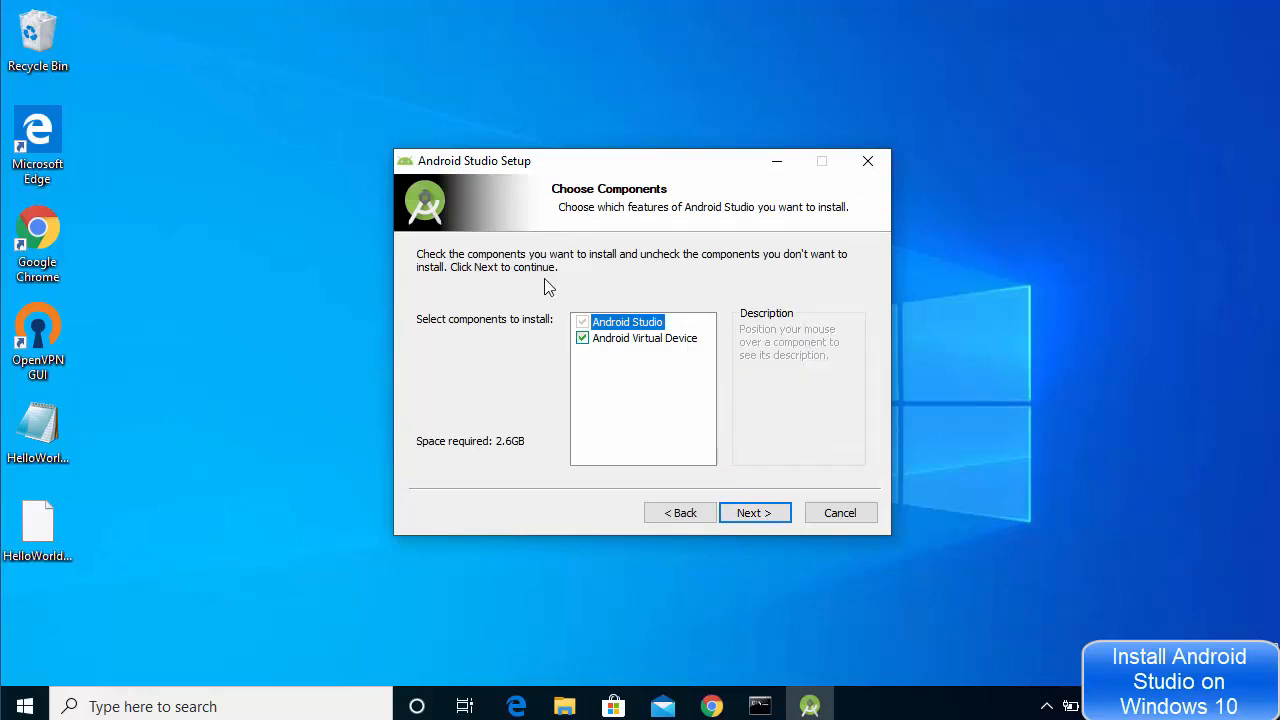
pyautogui.click(750, 513)
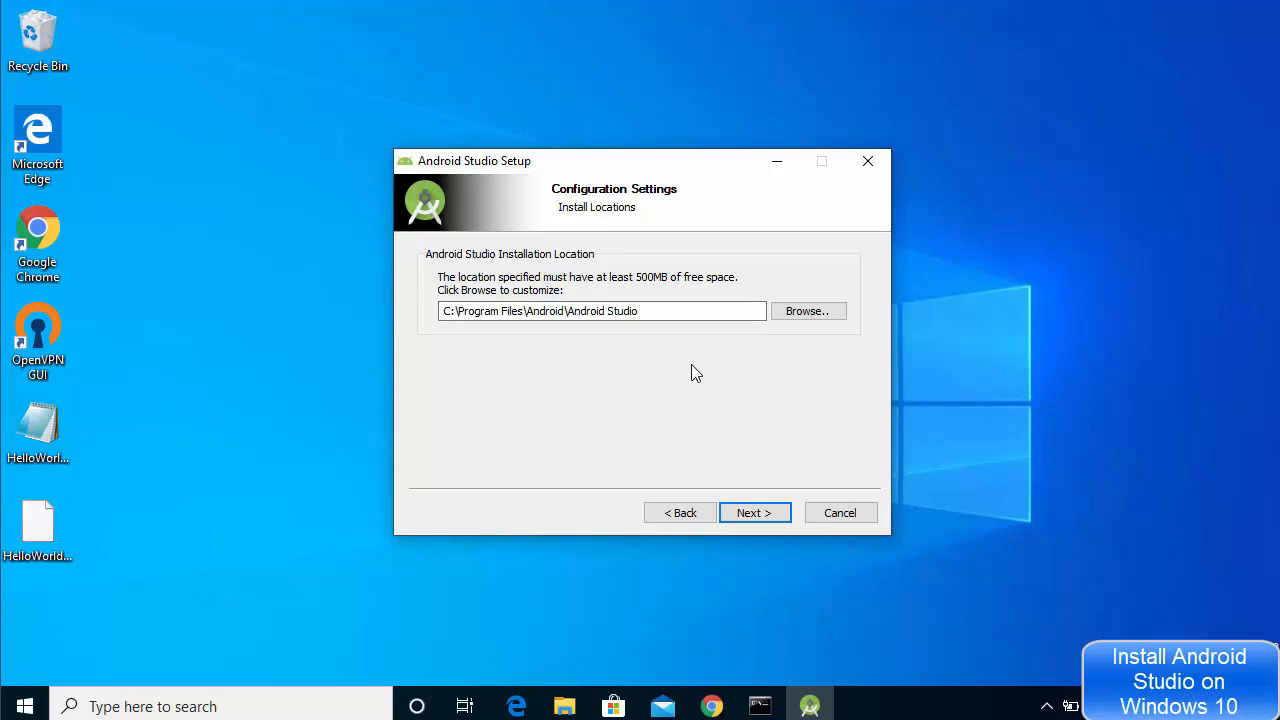
pyautogui.click(745, 513)
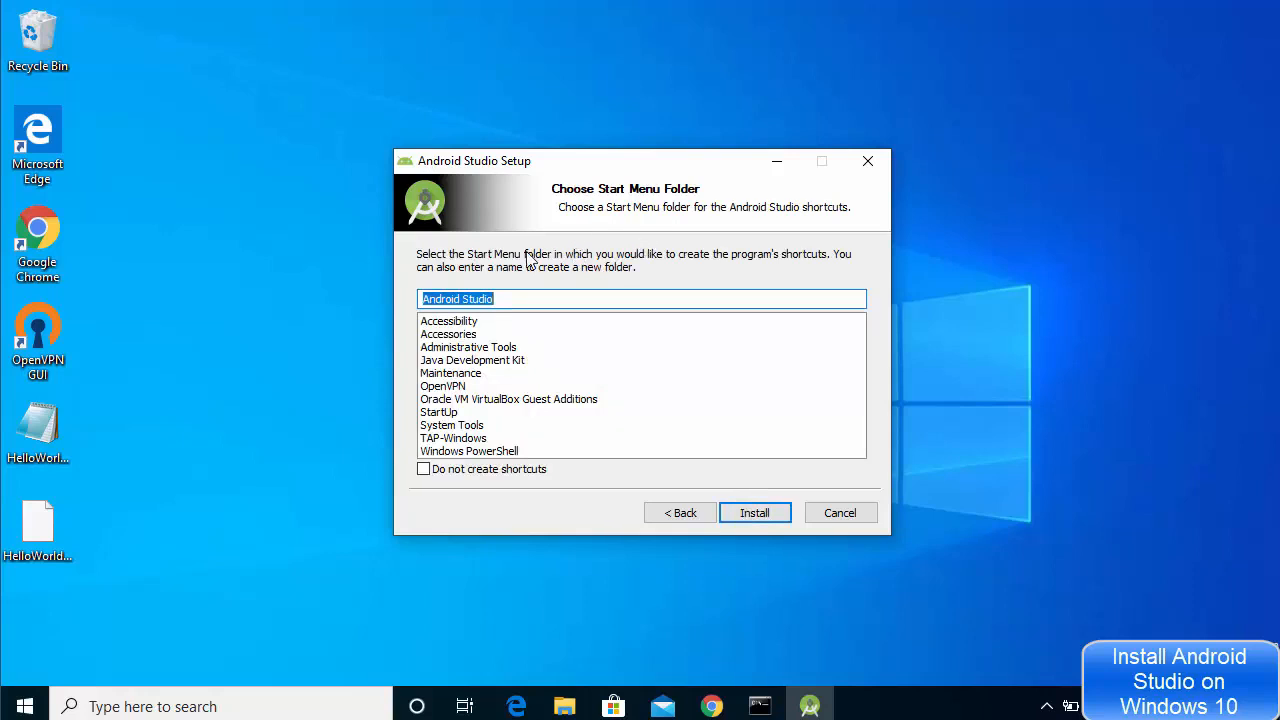
pyautogui.click(745, 513)
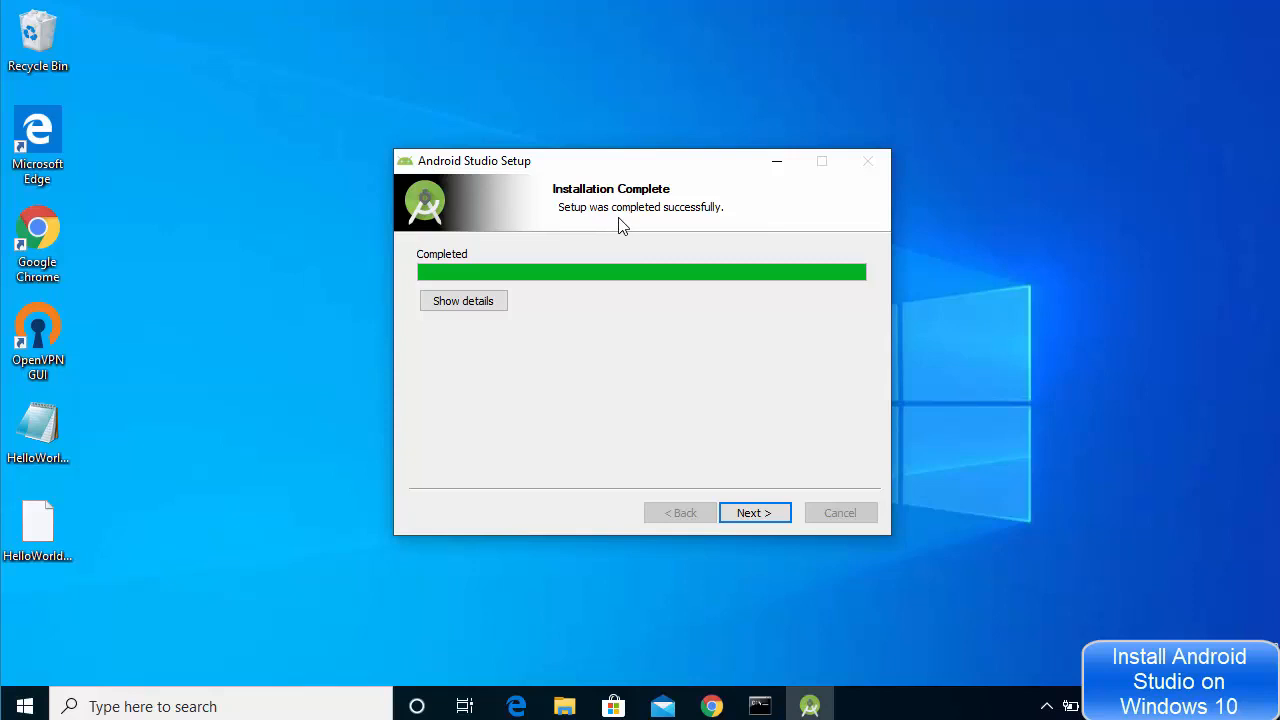
pyautogui.click(737, 516)
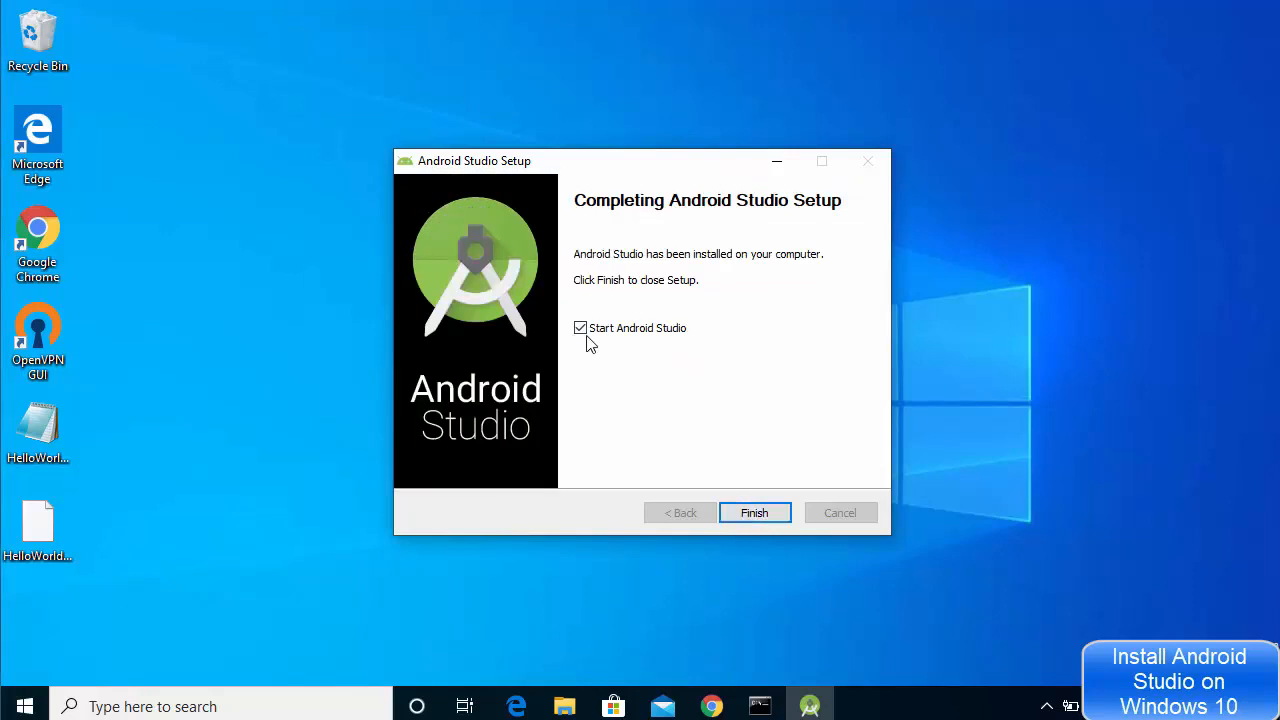
pyautogui.click(754, 513)
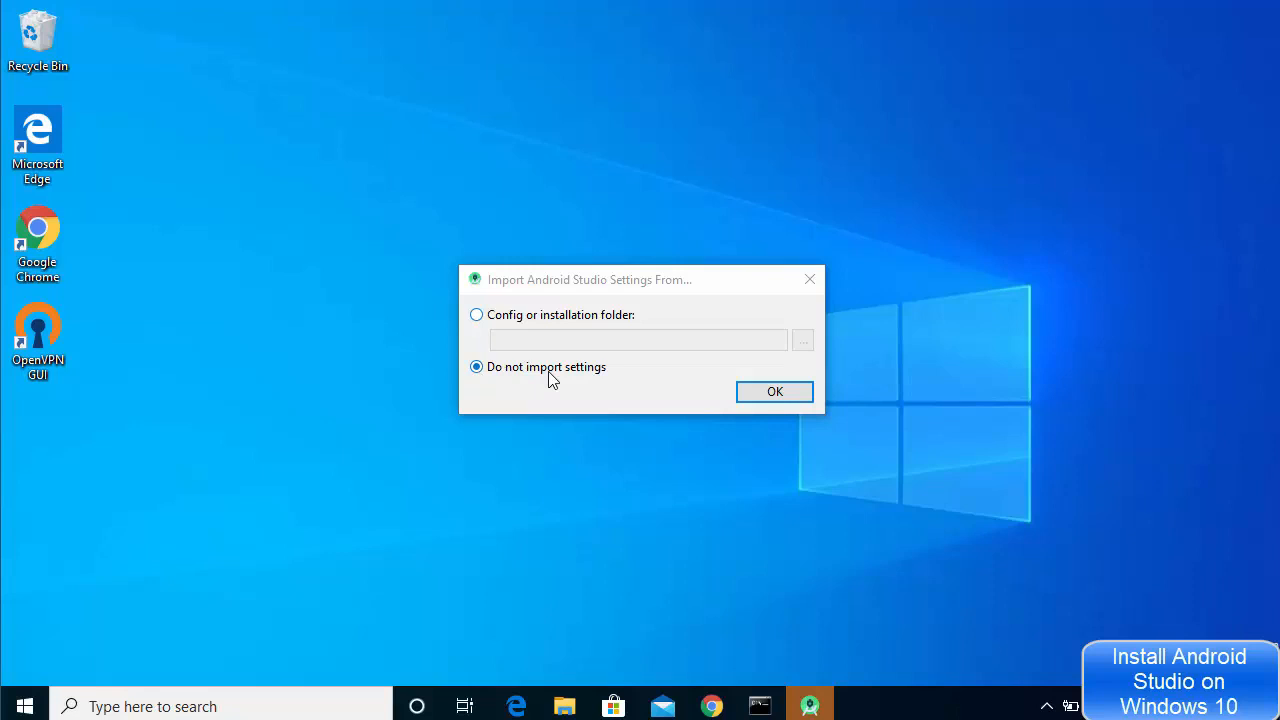
# Step: Start Android Studio without importing settings and decline sending usage statistics to Google
pyautogui.click(780, 397)
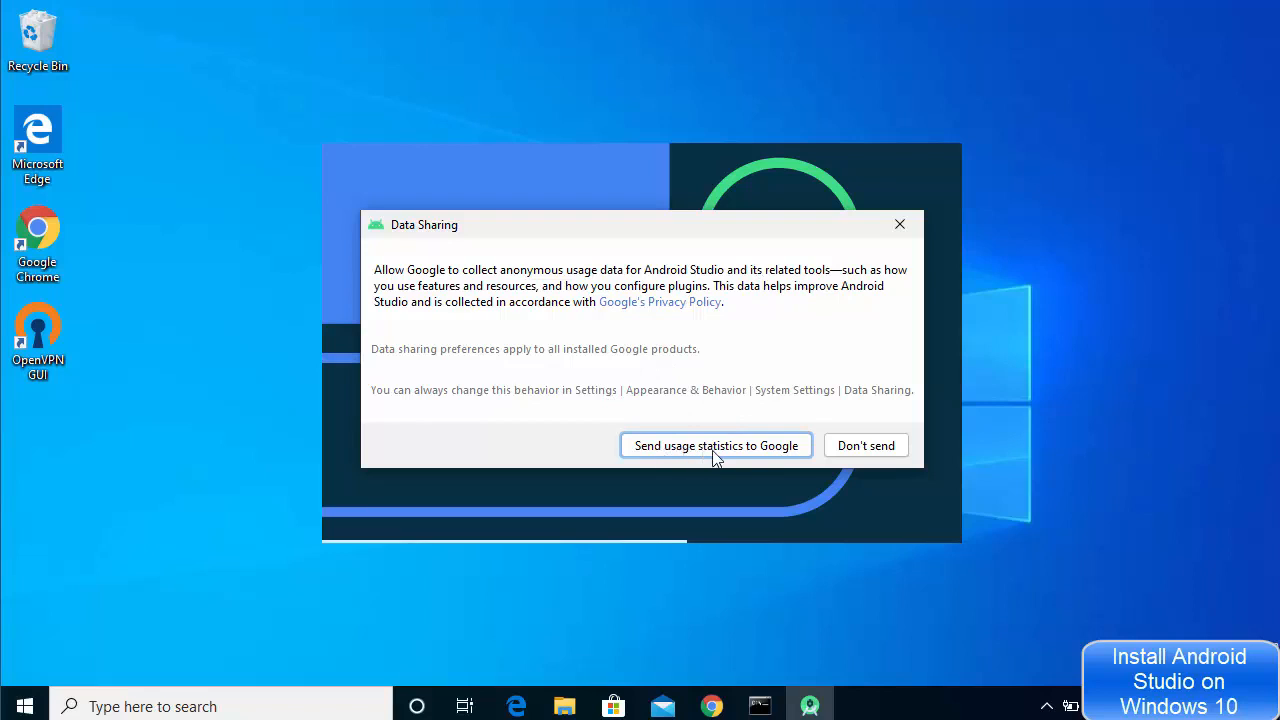
pyautogui.click(855, 455)
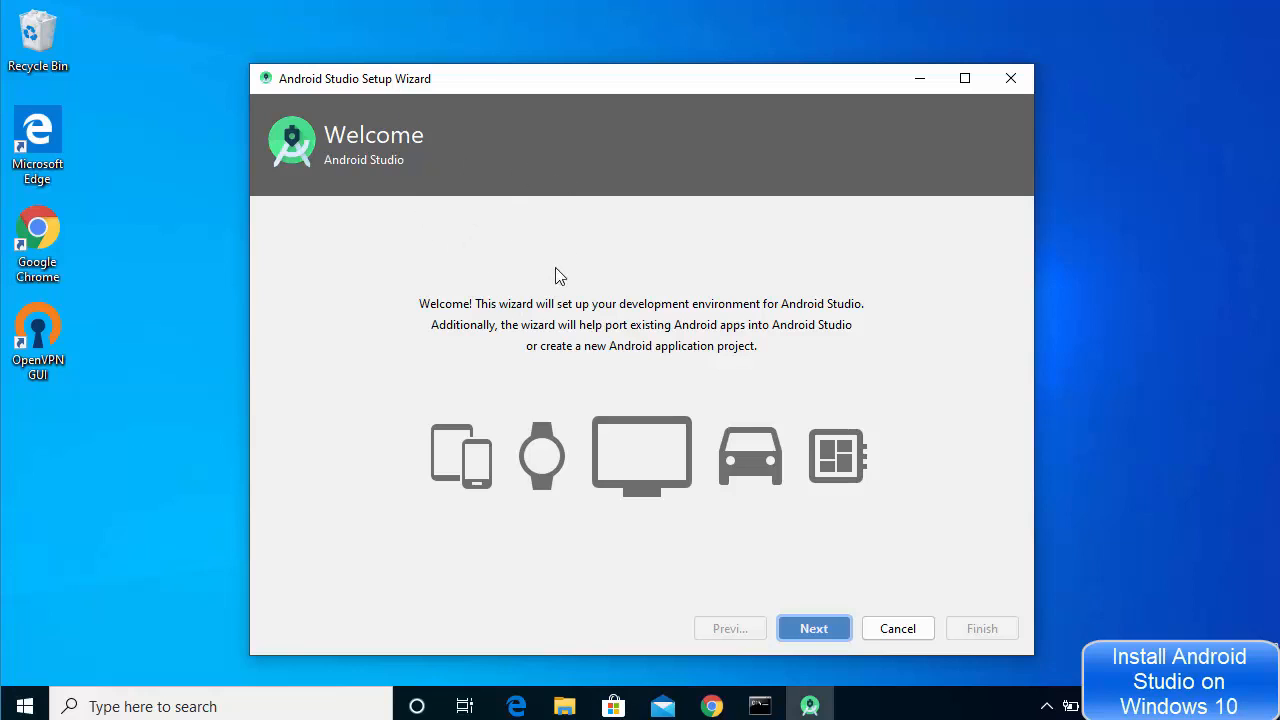
# Step: Choose the Standard install type and, after previewing Darcula, the Light UI theme in the setup wizard
pyautogui.click(813, 627)
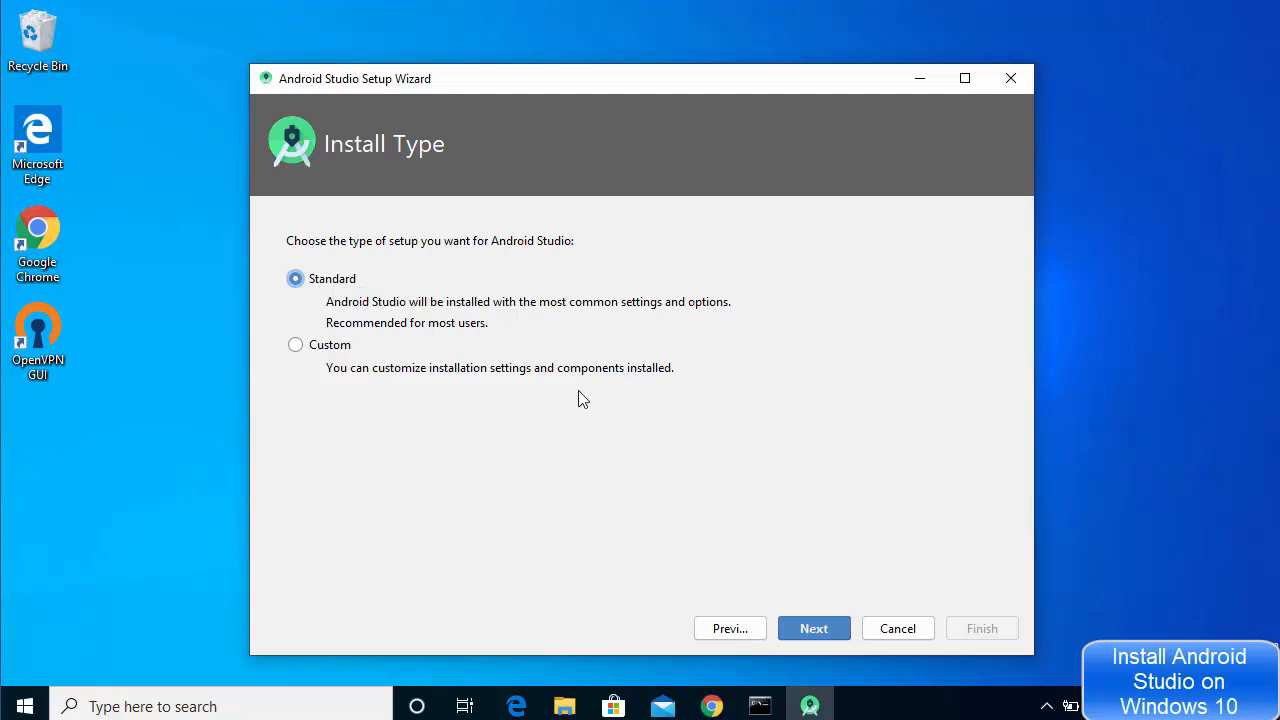
pyautogui.click(814, 630)
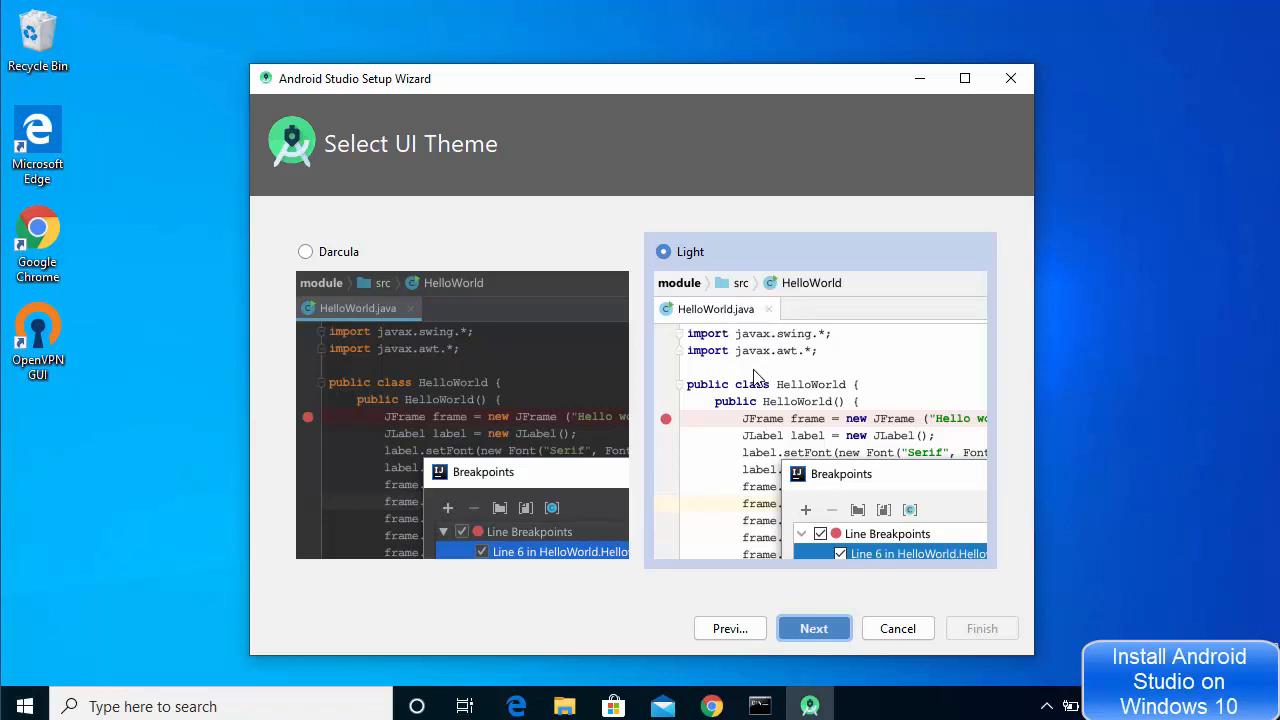
pyautogui.click(306, 252)
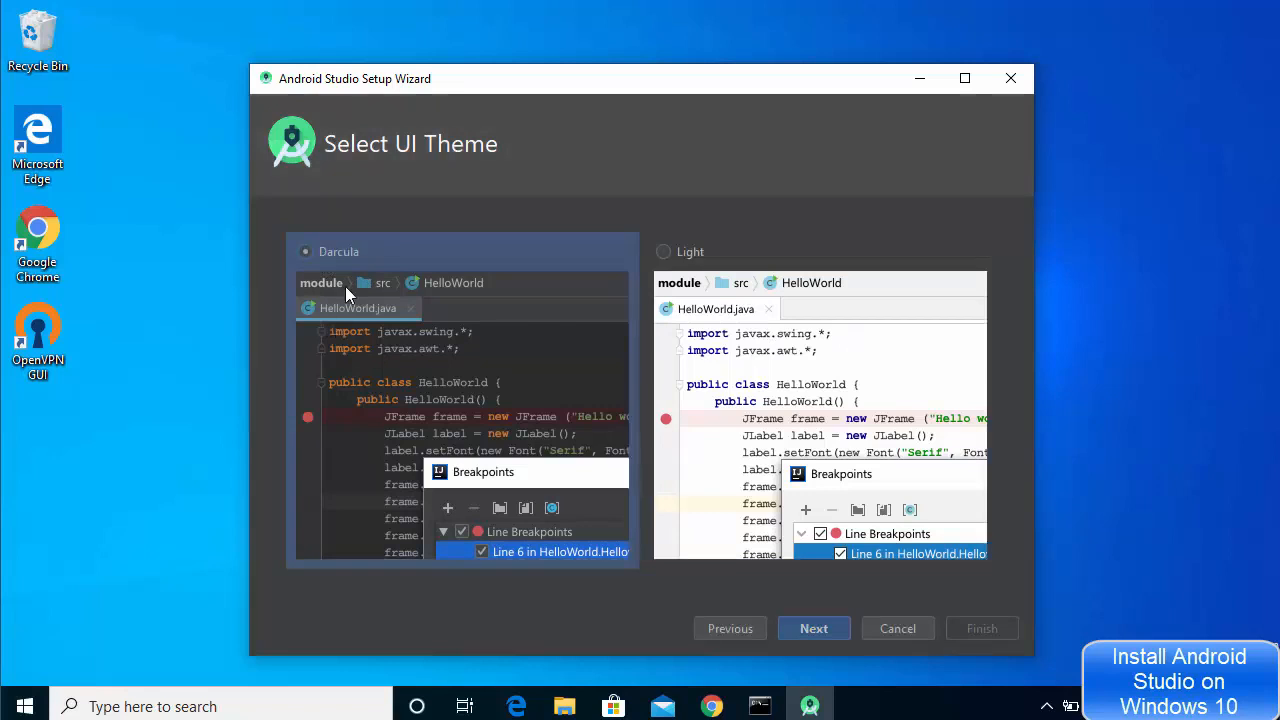
pyautogui.click(663, 252)
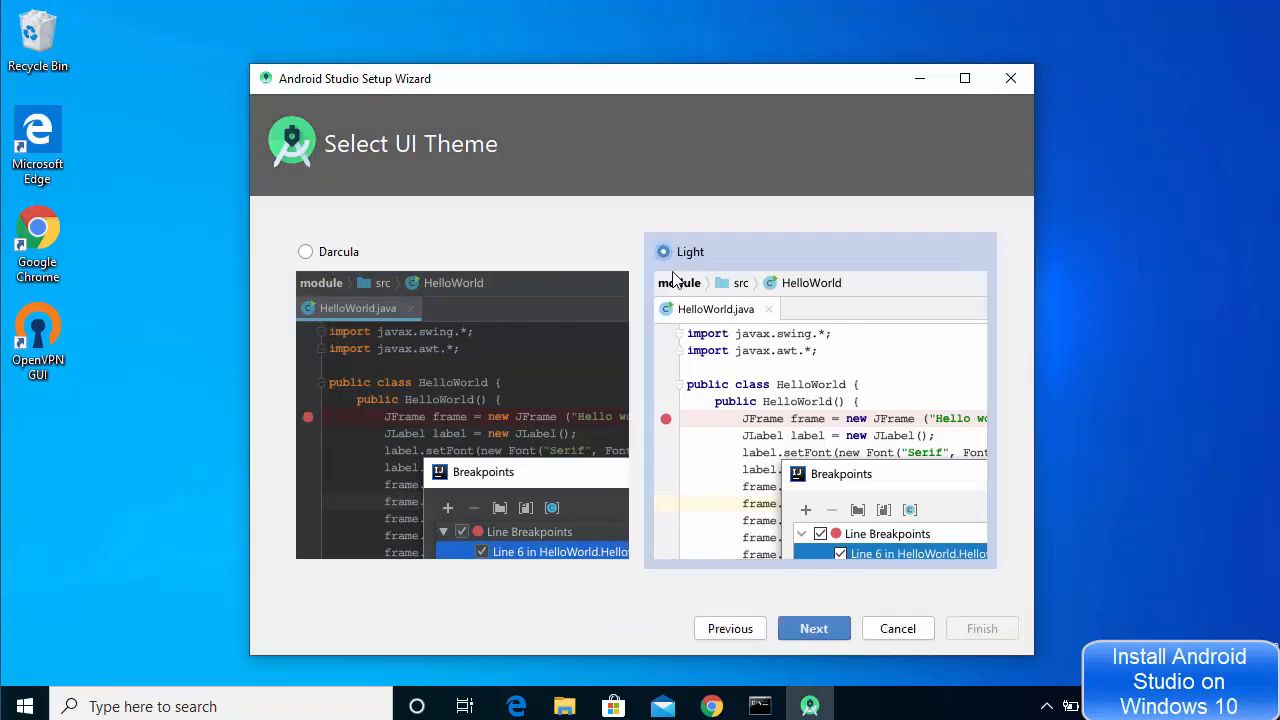
pyautogui.click(822, 630)
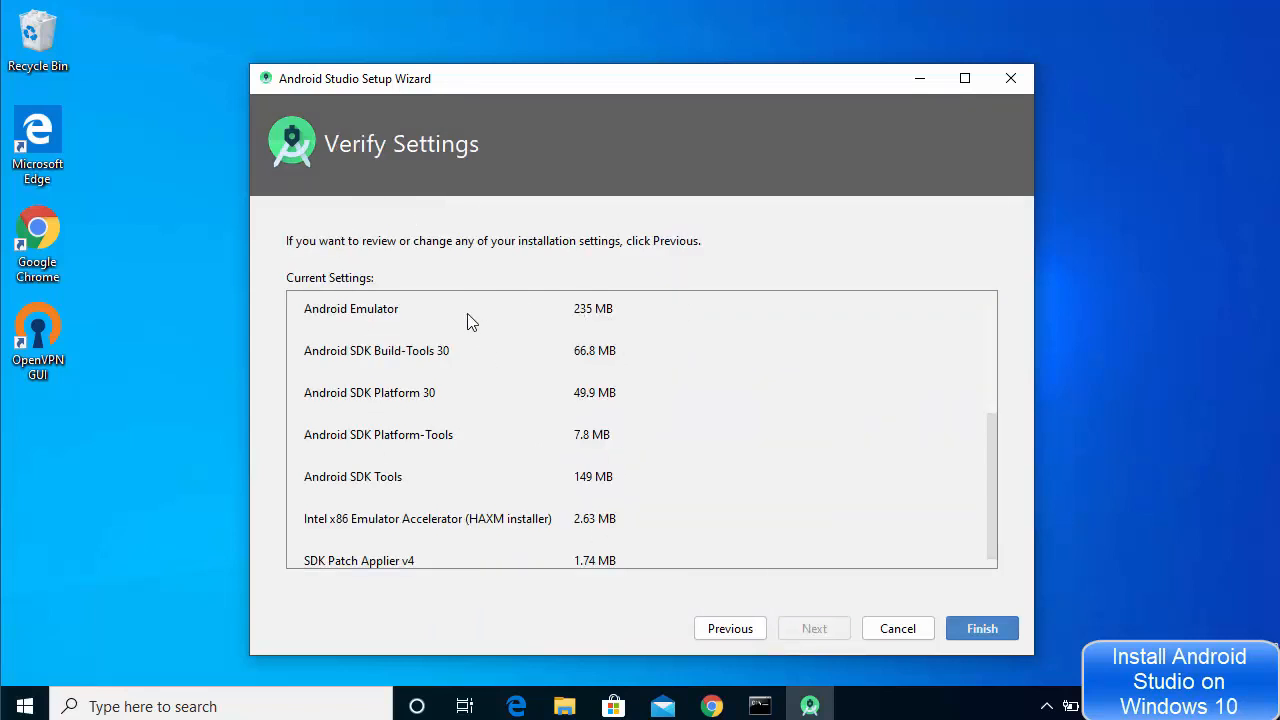
# Step: Review the current settings, download the SDK components with details shown, and finish the setup wizard
pyautogui.scroll(5, 470, 320)
pyautogui.scroll(-5, 470, 322)
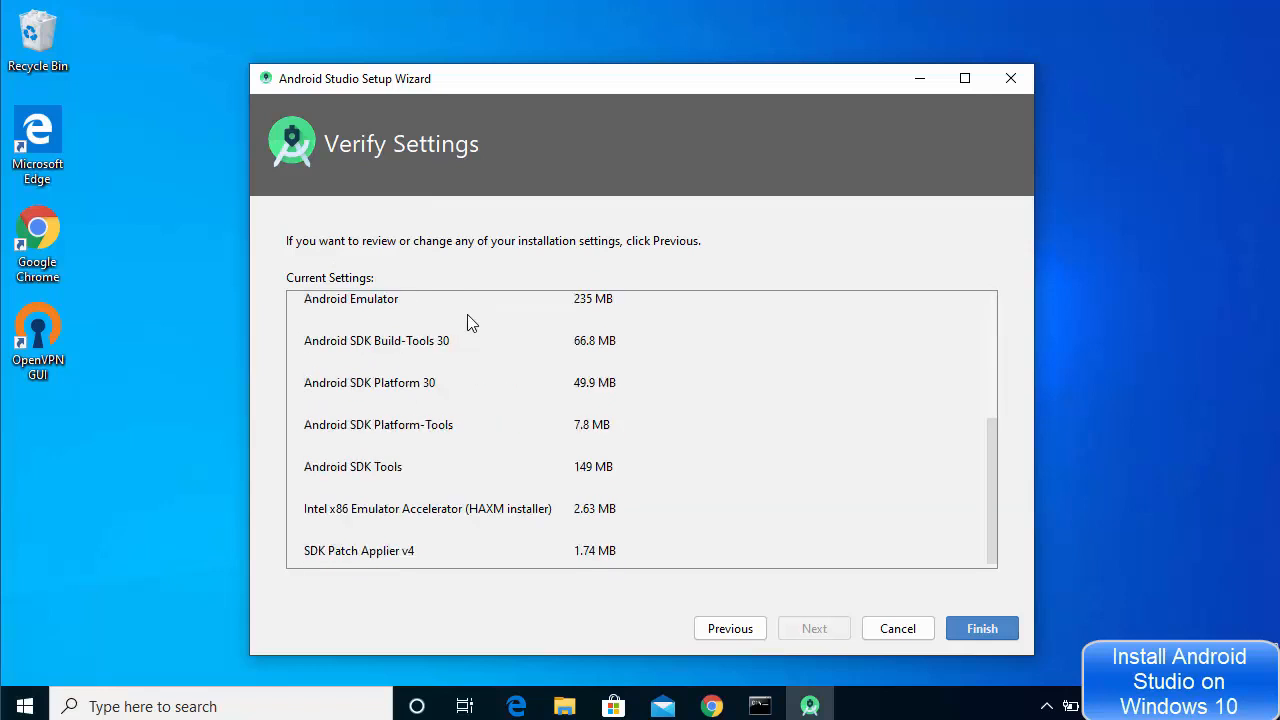
pyautogui.scroll(5, 470, 325)
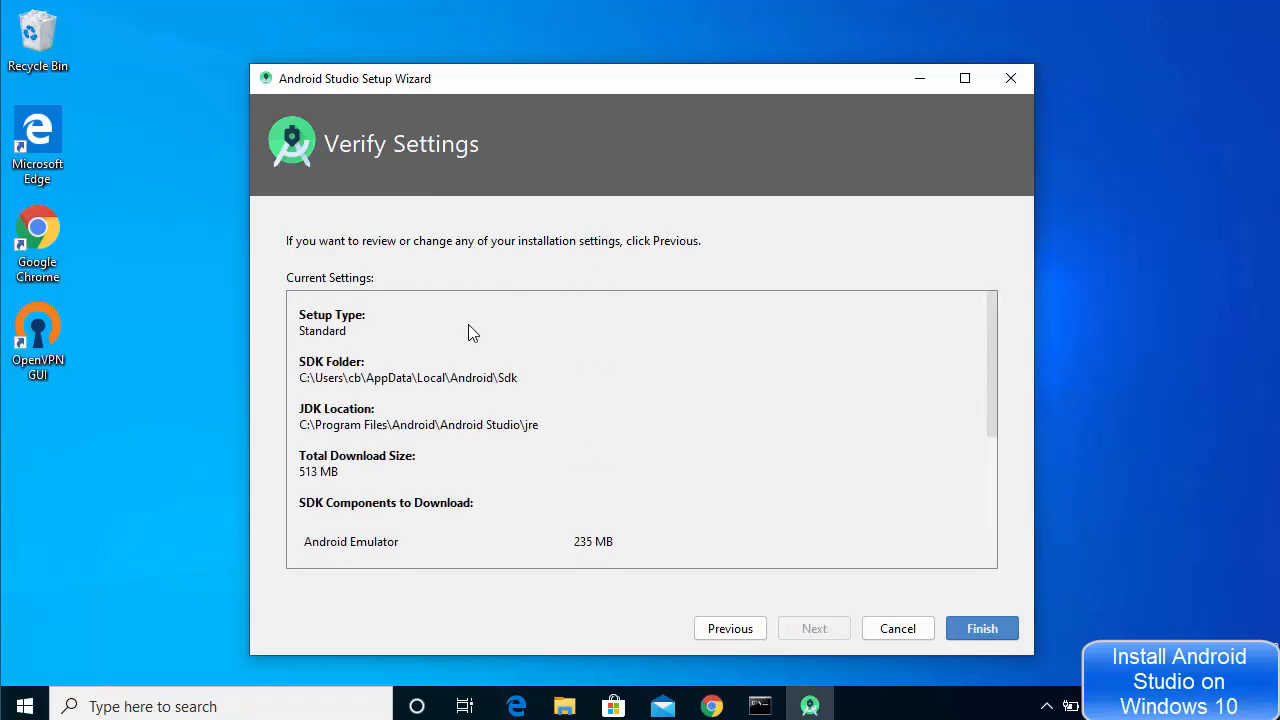
pyautogui.scroll(-5, 470, 330)
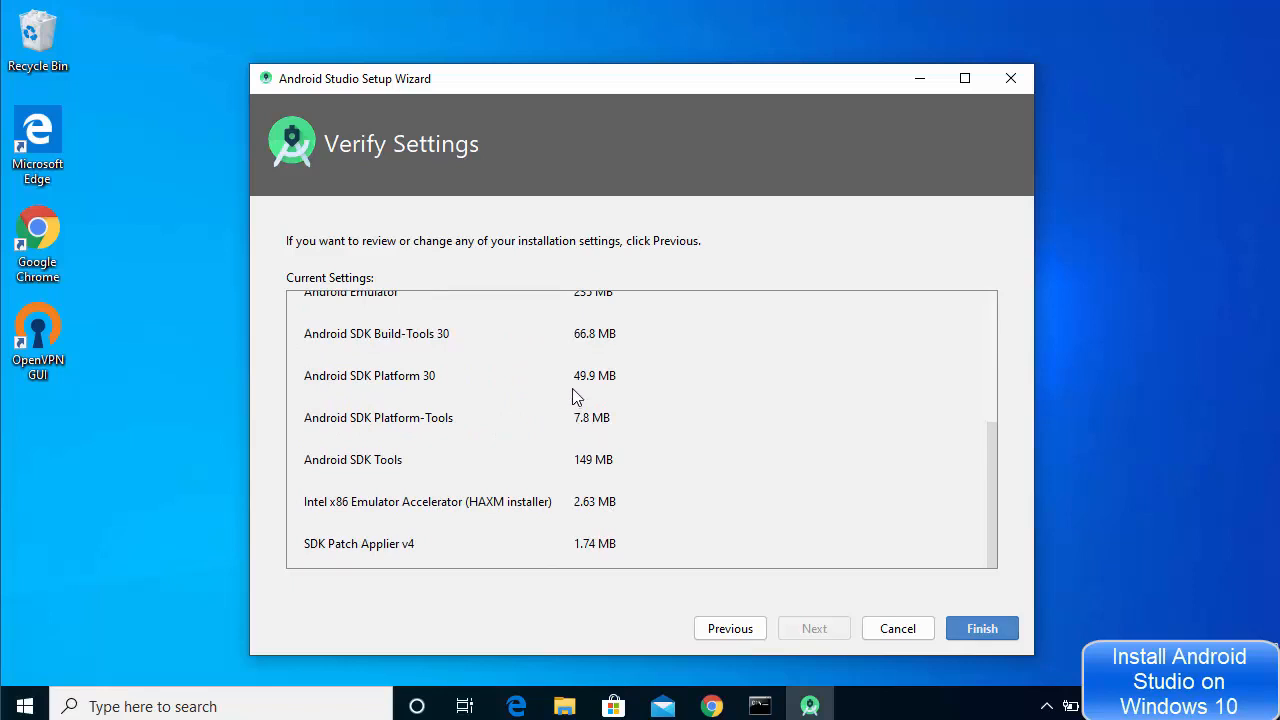
pyautogui.click(978, 628)
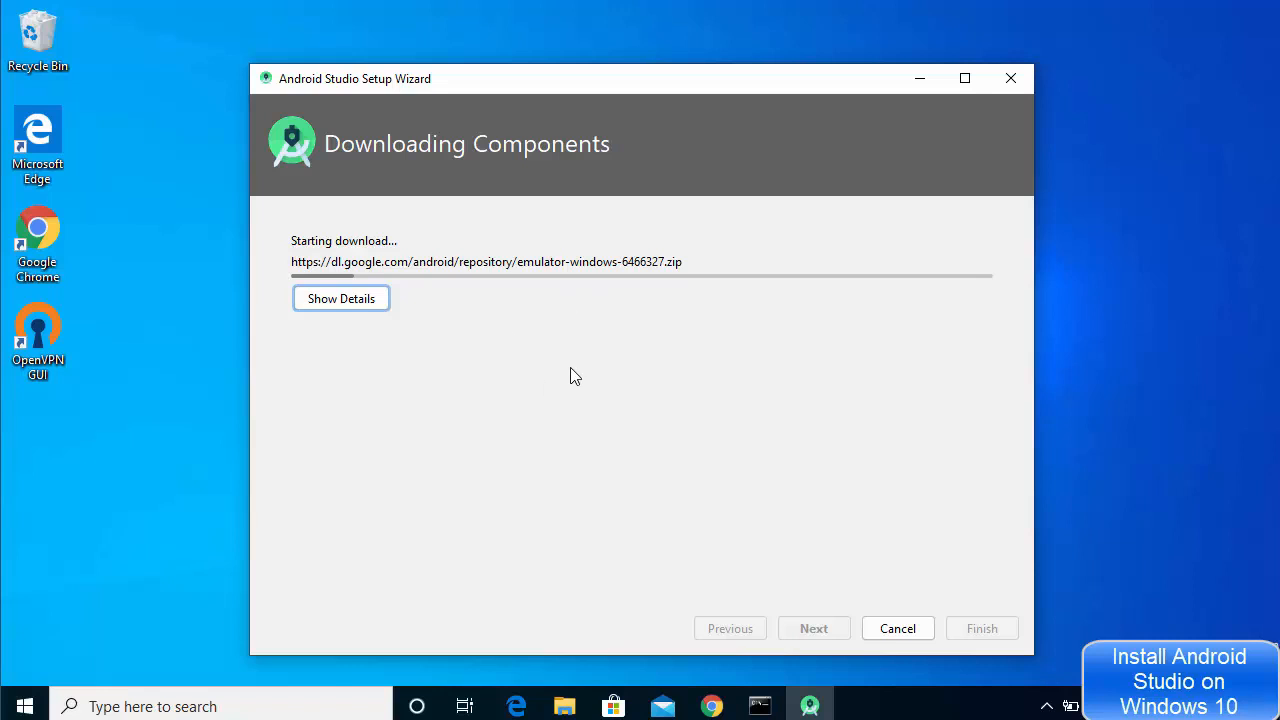
pyautogui.click(345, 299)
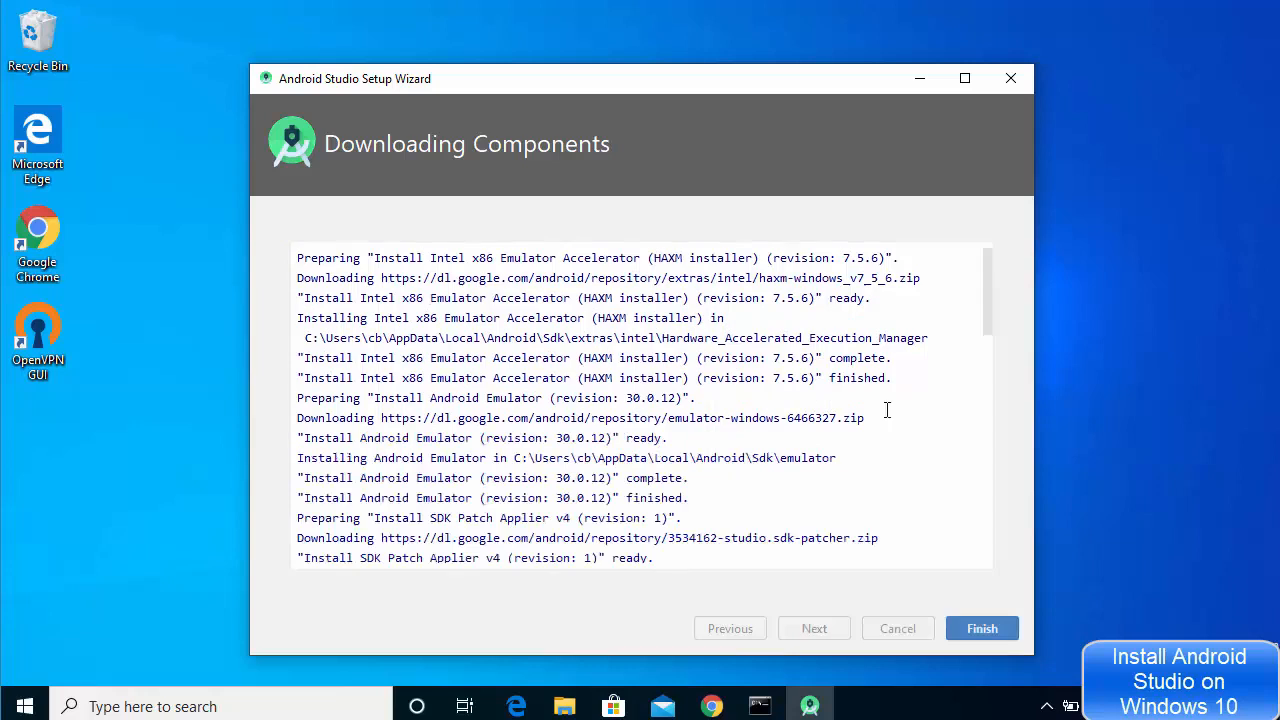
pyautogui.click(973, 630)
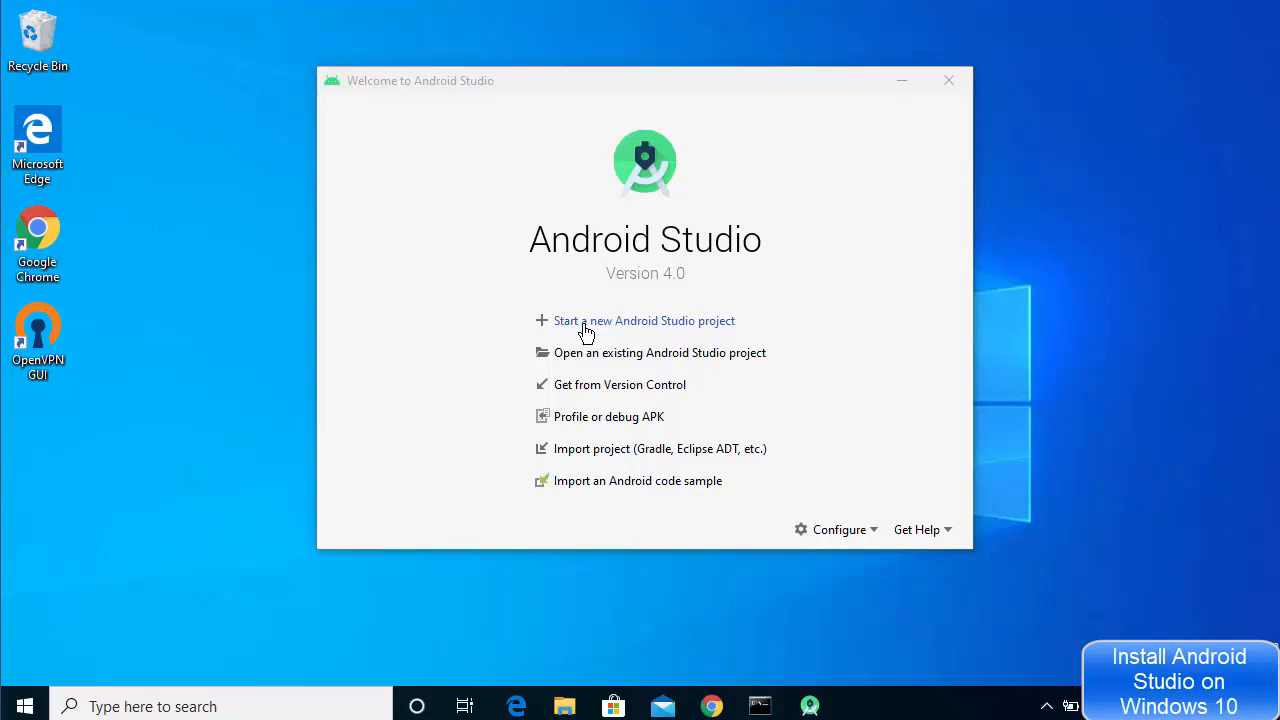
# Step: Start a new Android Studio project, look through the TV, Automotive and Android Things templates, and choose Empty Activity for Phone and Tablet
pyautogui.click(623, 324)
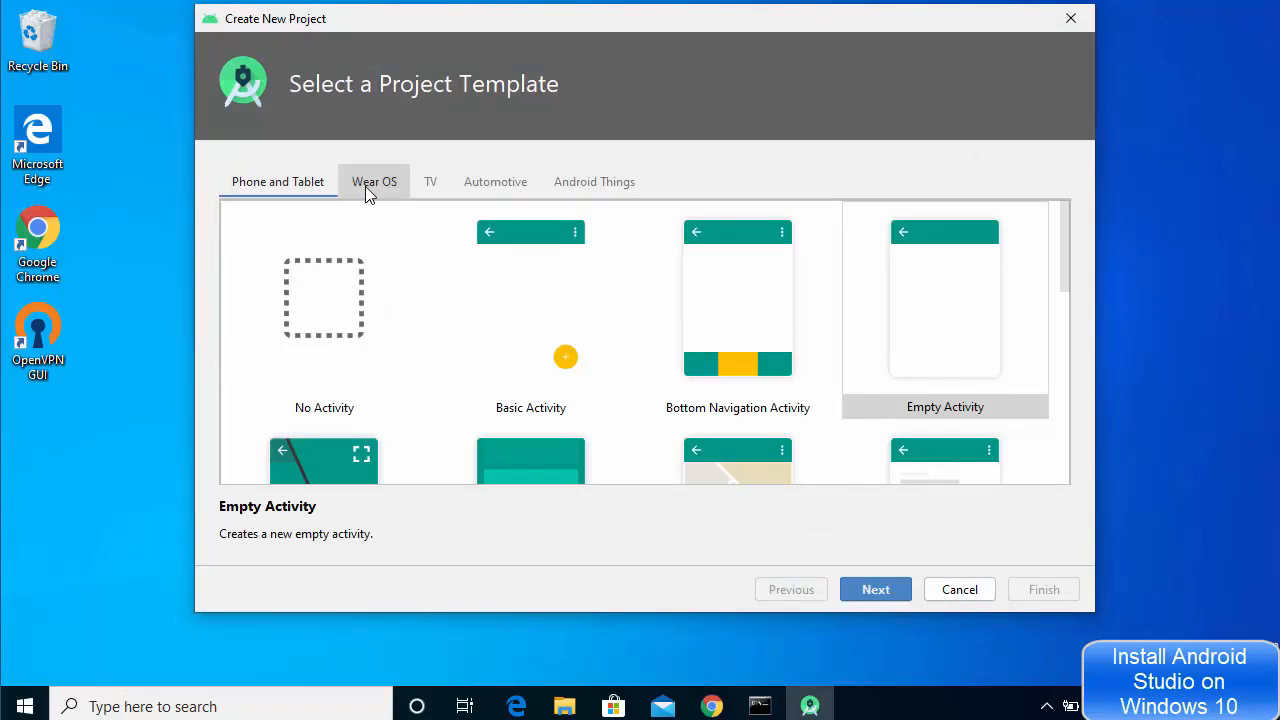
pyautogui.click(427, 184)
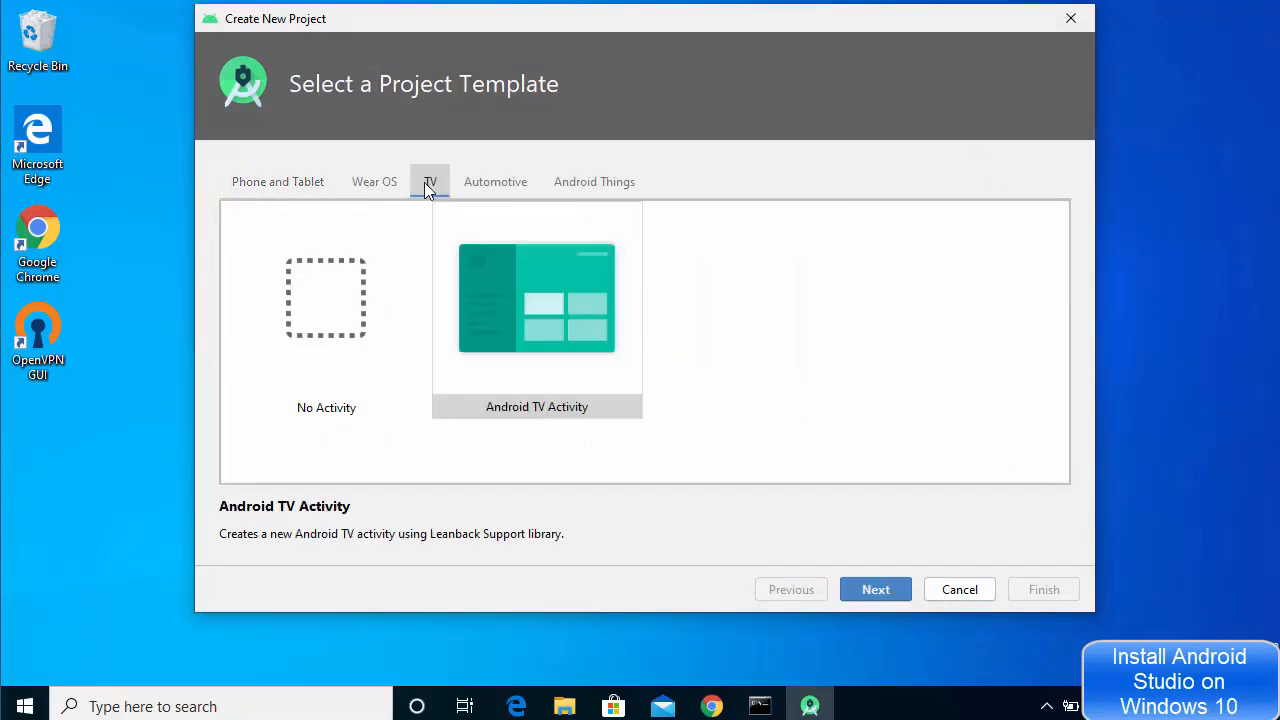
pyautogui.click(502, 186)
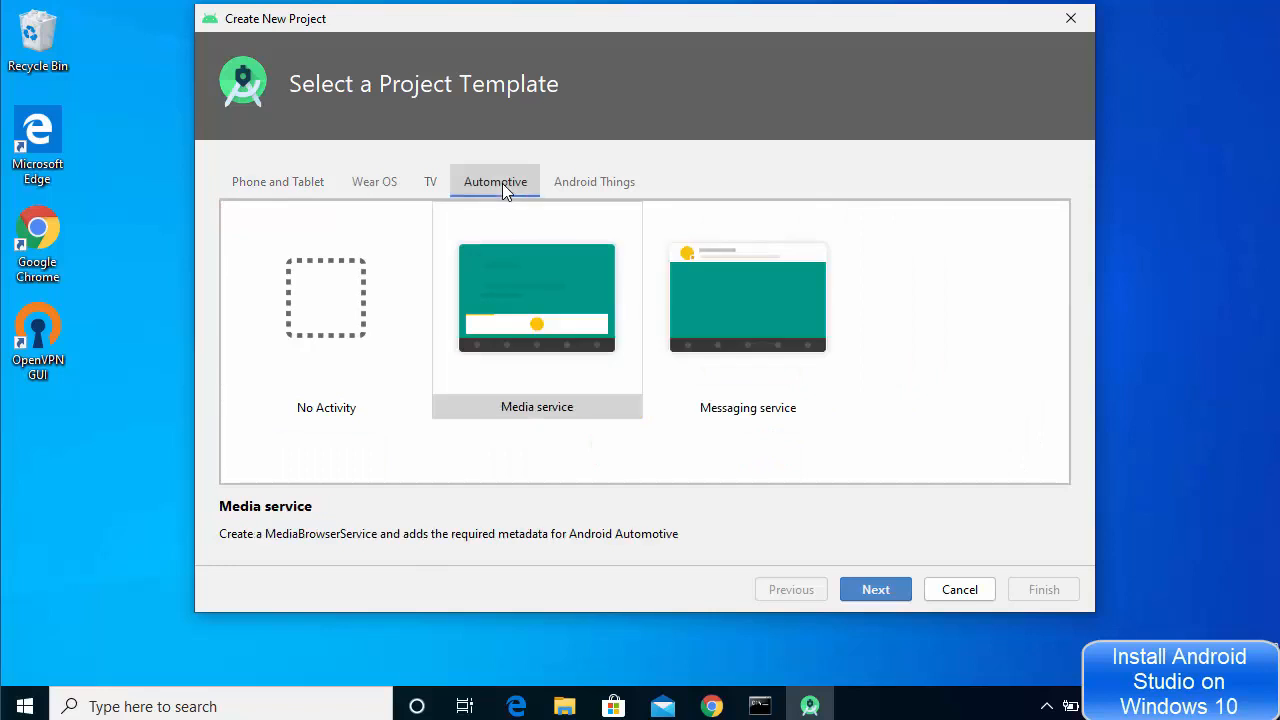
pyautogui.click(579, 187)
pyautogui.click(286, 182)
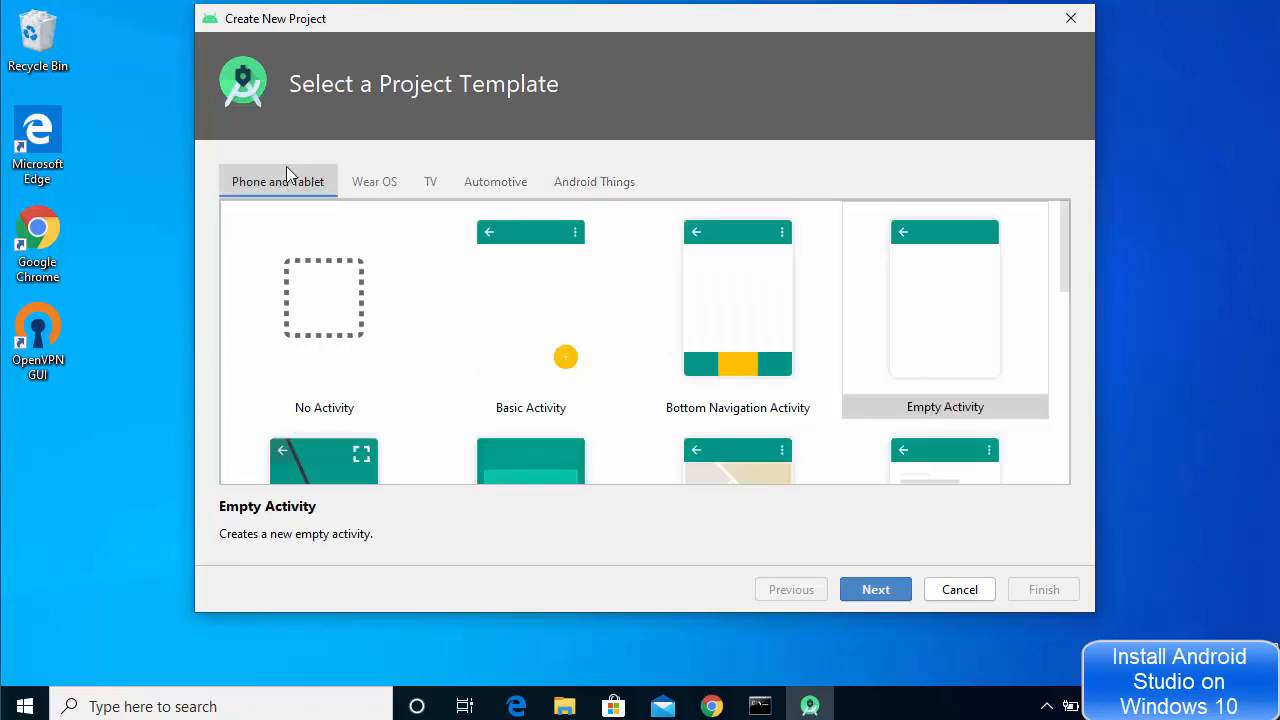
pyautogui.click(861, 320)
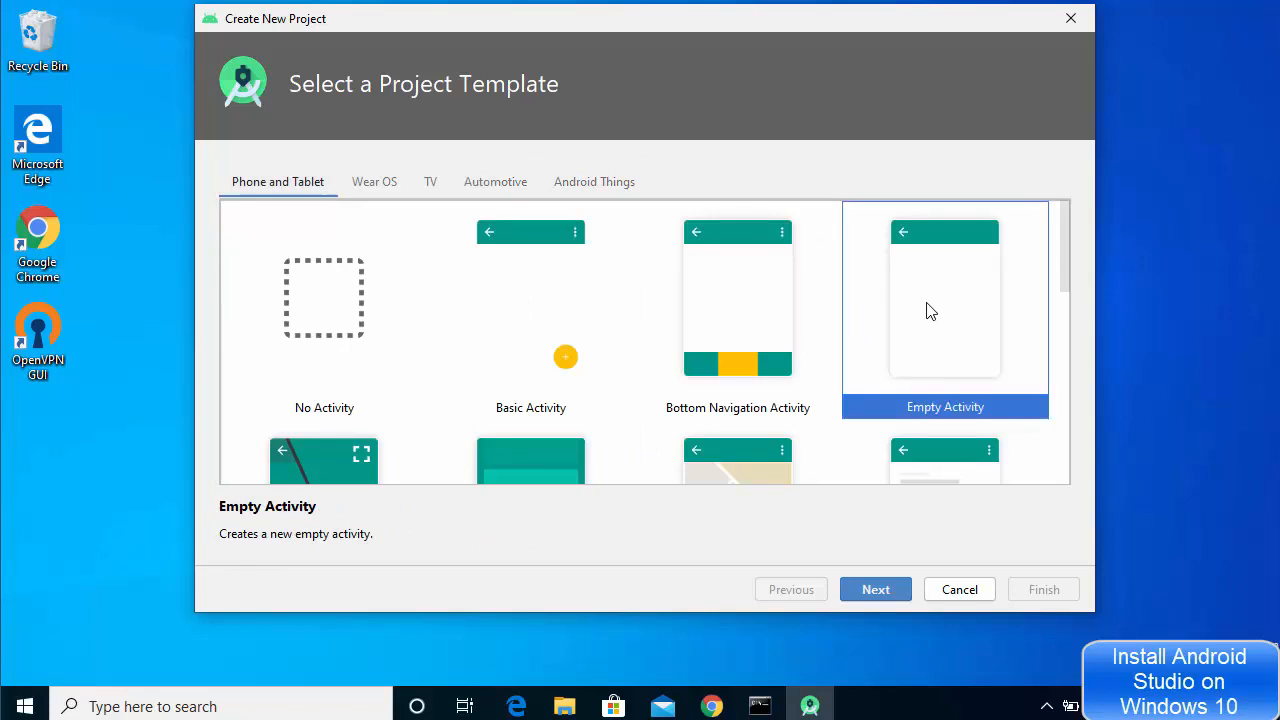
pyautogui.click(858, 592)
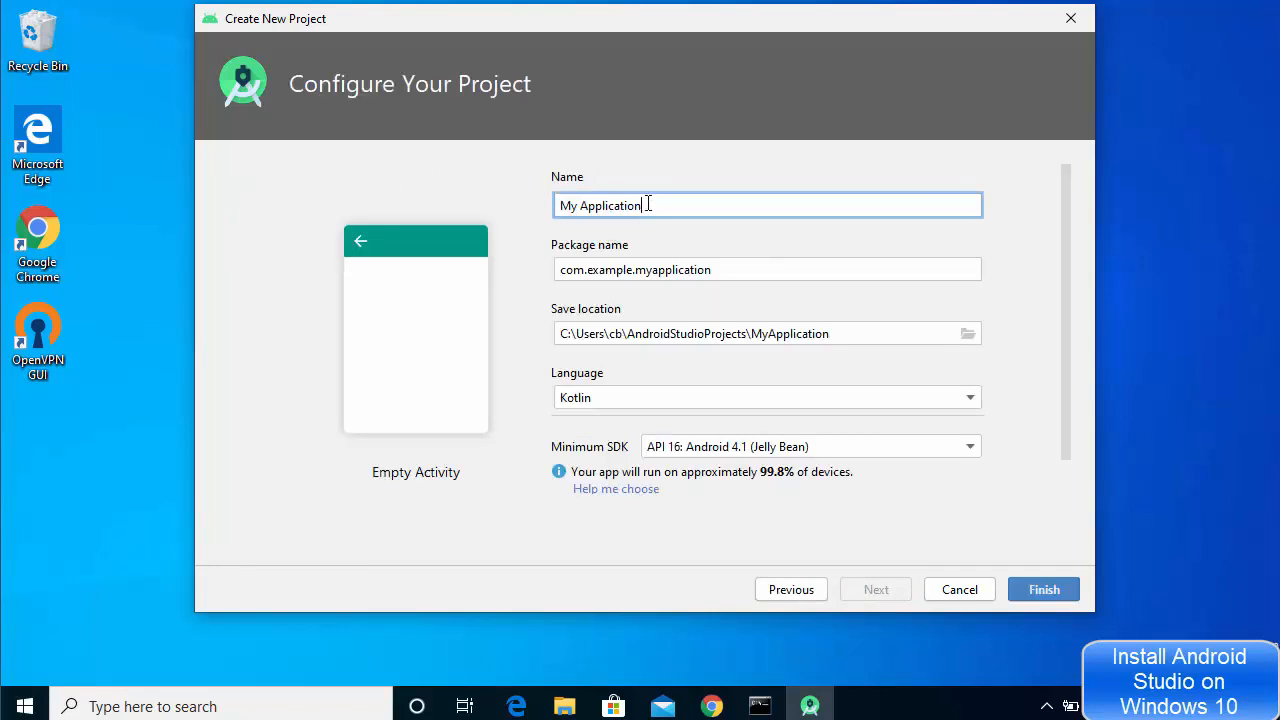
# Step: Name the project HelloWorld and set its language to Java
pyautogui.moveTo(649, 205); pyautogui.dragTo(523, 205)
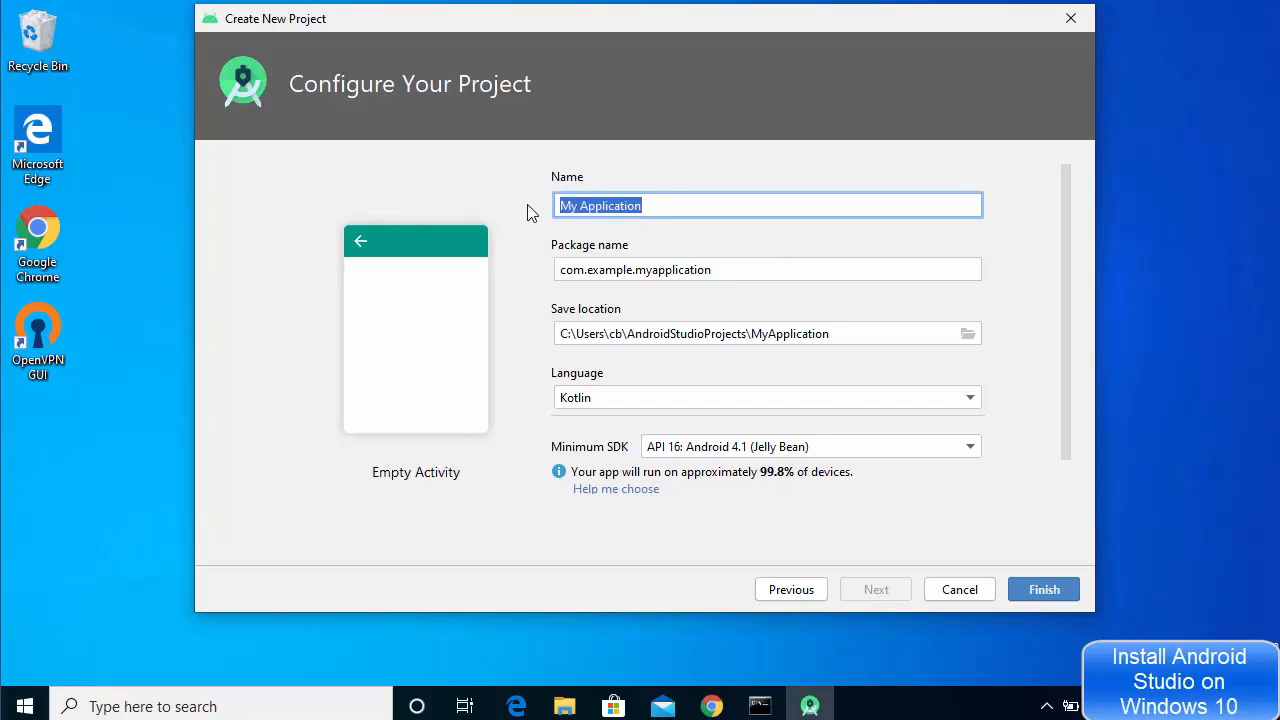
pyautogui.write('Hel')
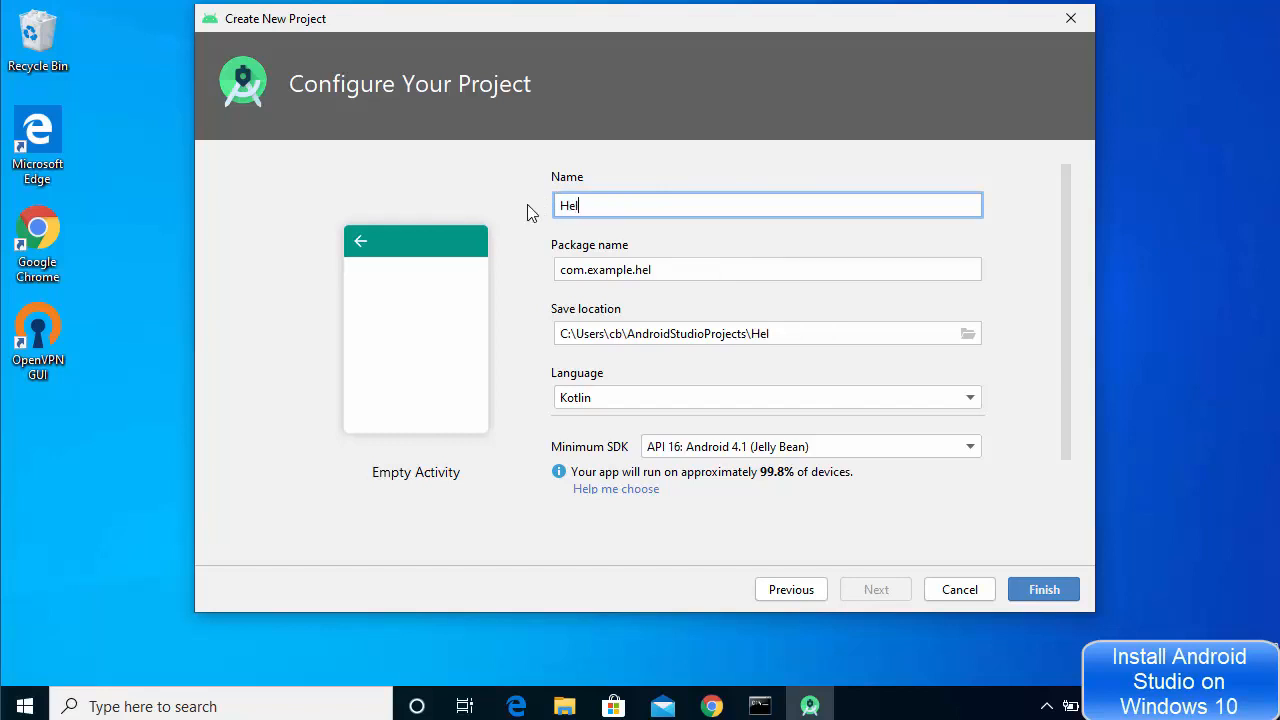
pyautogui.write('loWorld')
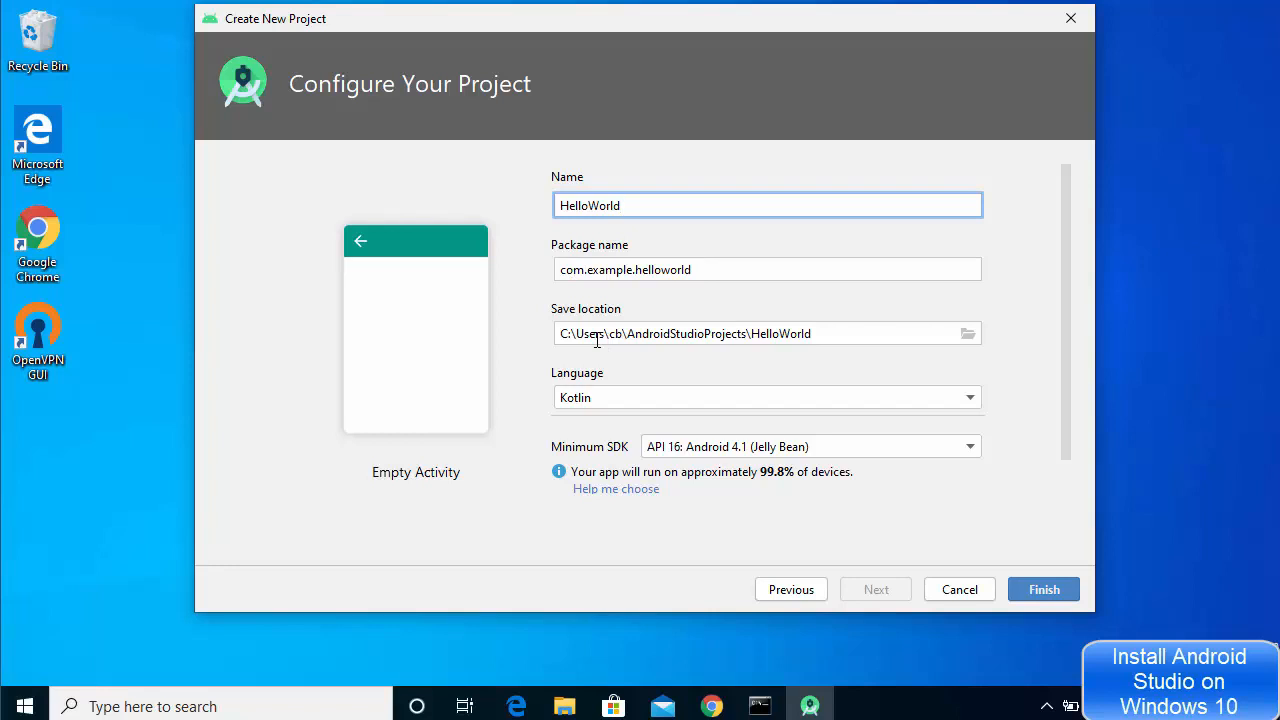
pyautogui.click(585, 400)
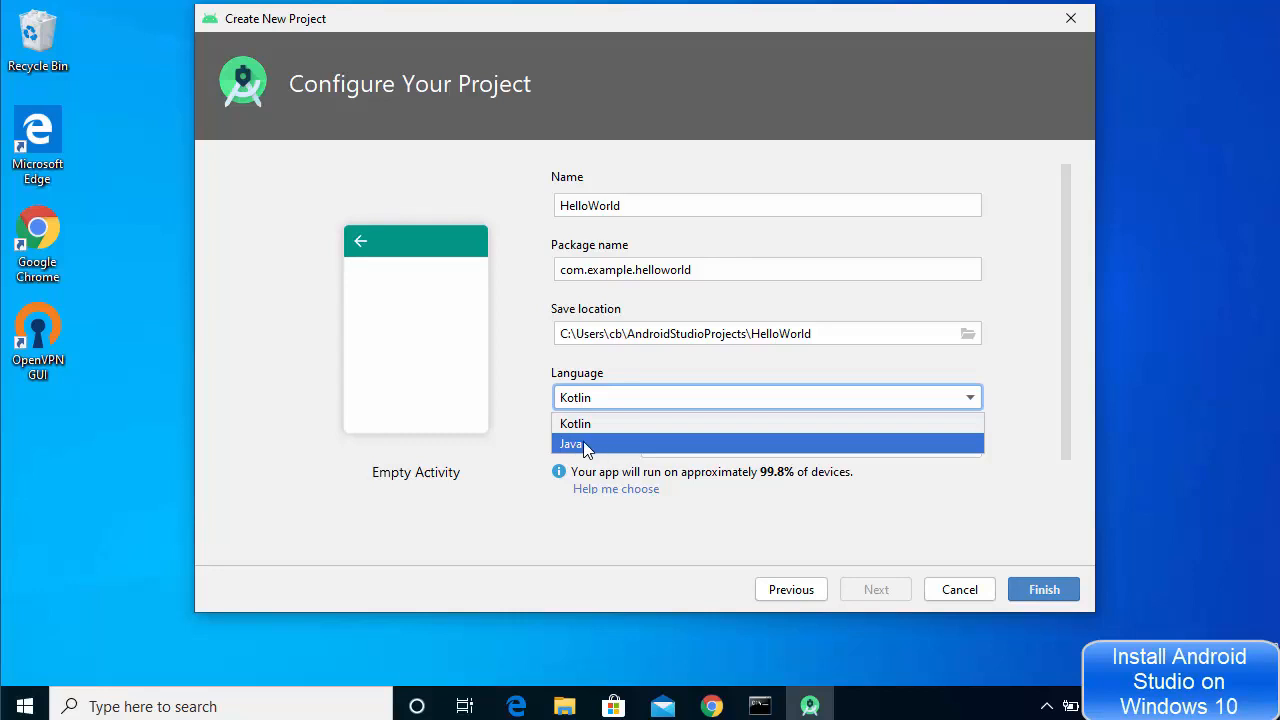
pyautogui.click(588, 445)
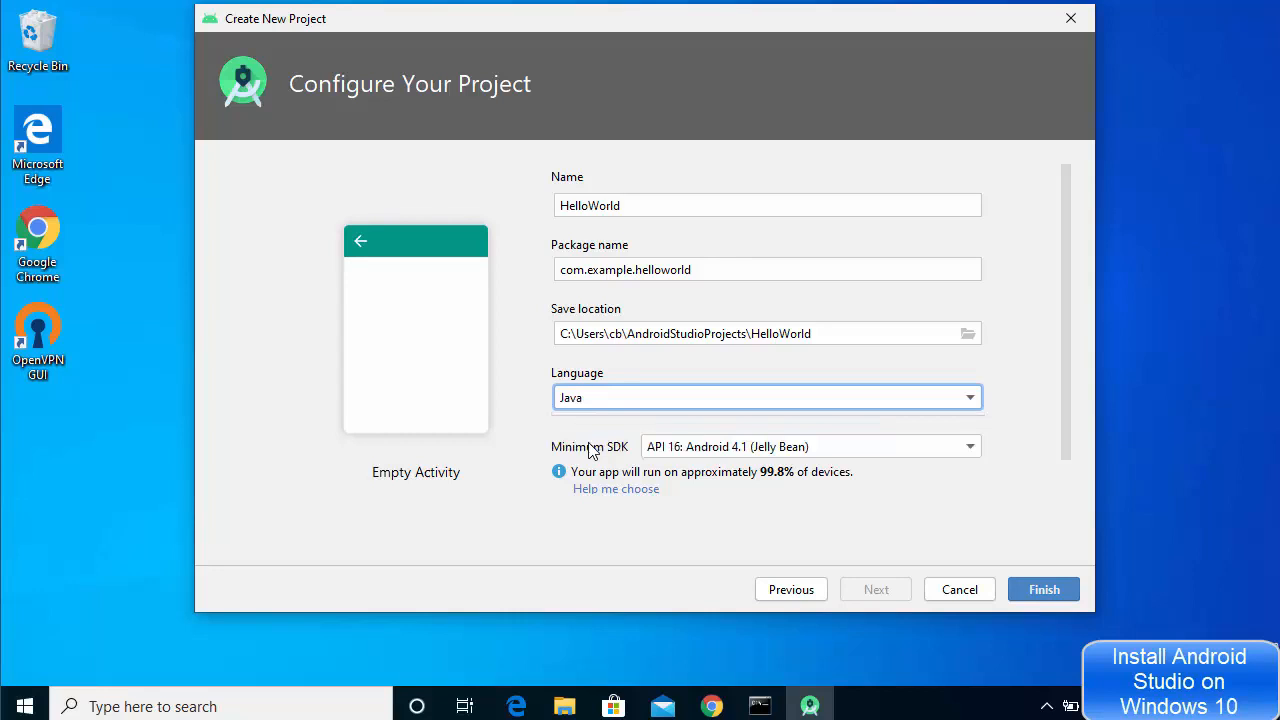
# Step: Try API 21 as the minimum SDK, set it back to API 16: Android 4.1 (Jelly Bean), and create the project
pyautogui.click(668, 455)
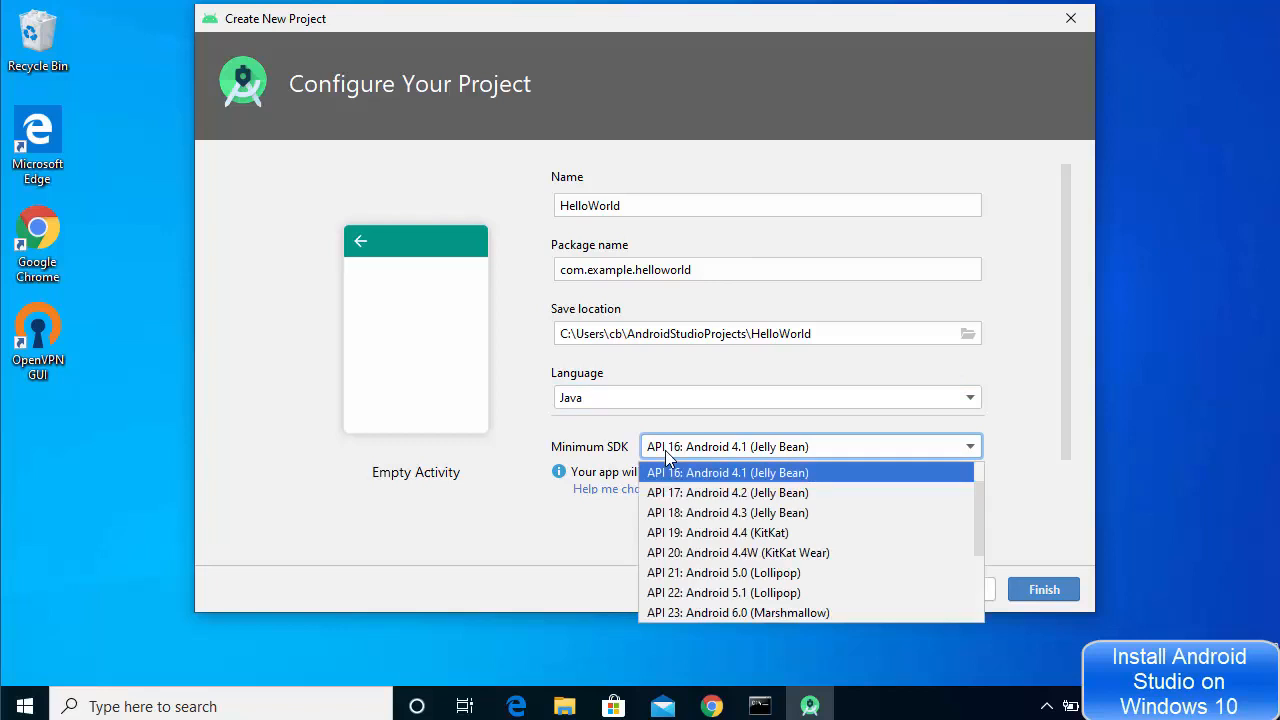
pyautogui.scroll(1, 679, 490)
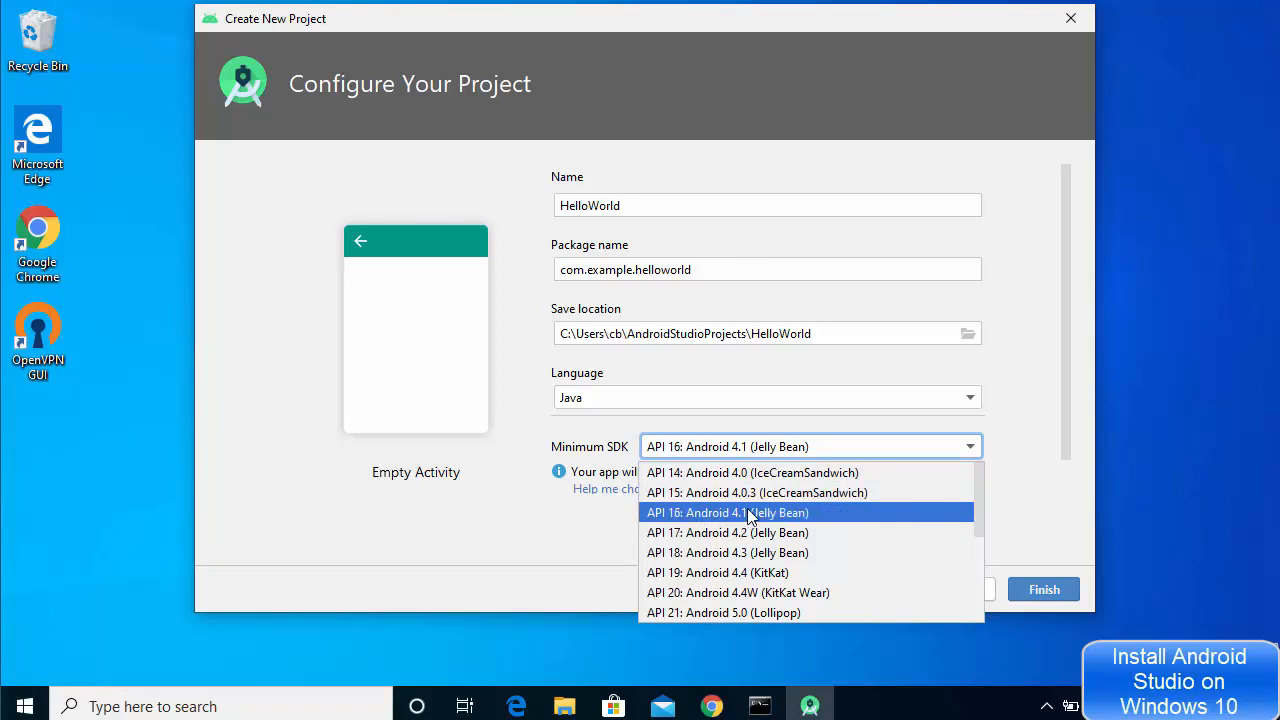
pyautogui.click(714, 614)
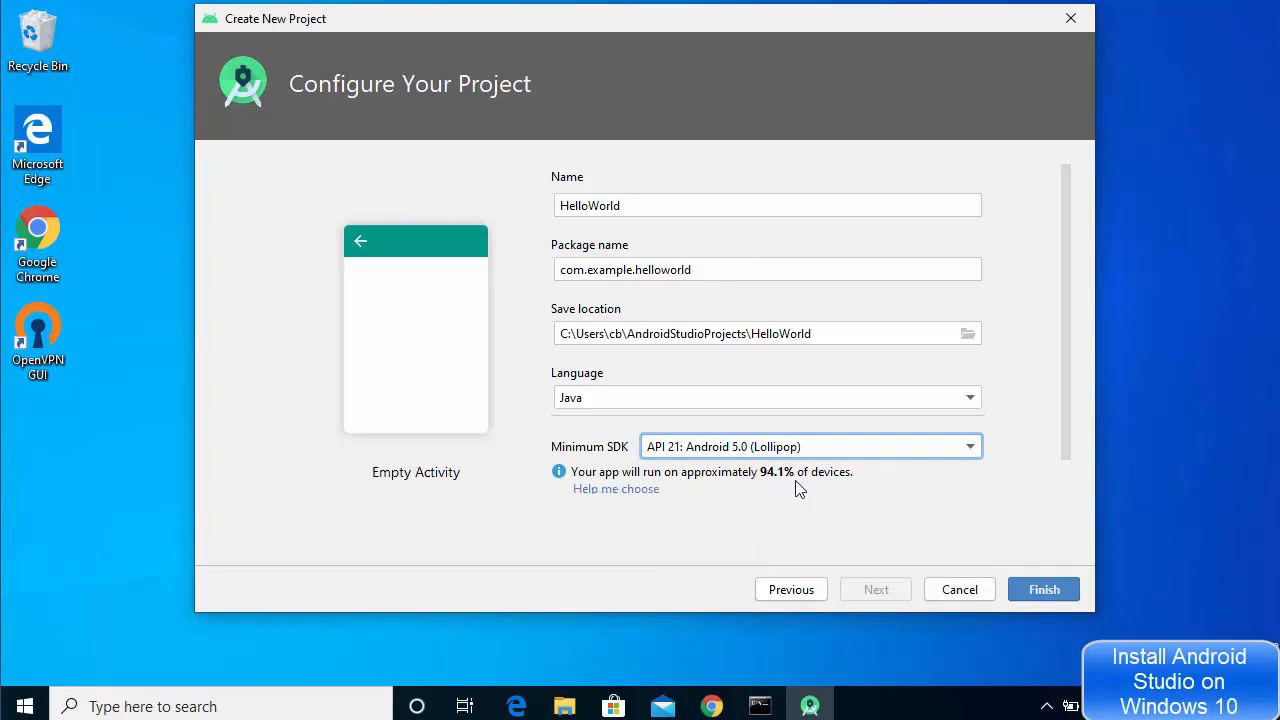
pyautogui.click(833, 449)
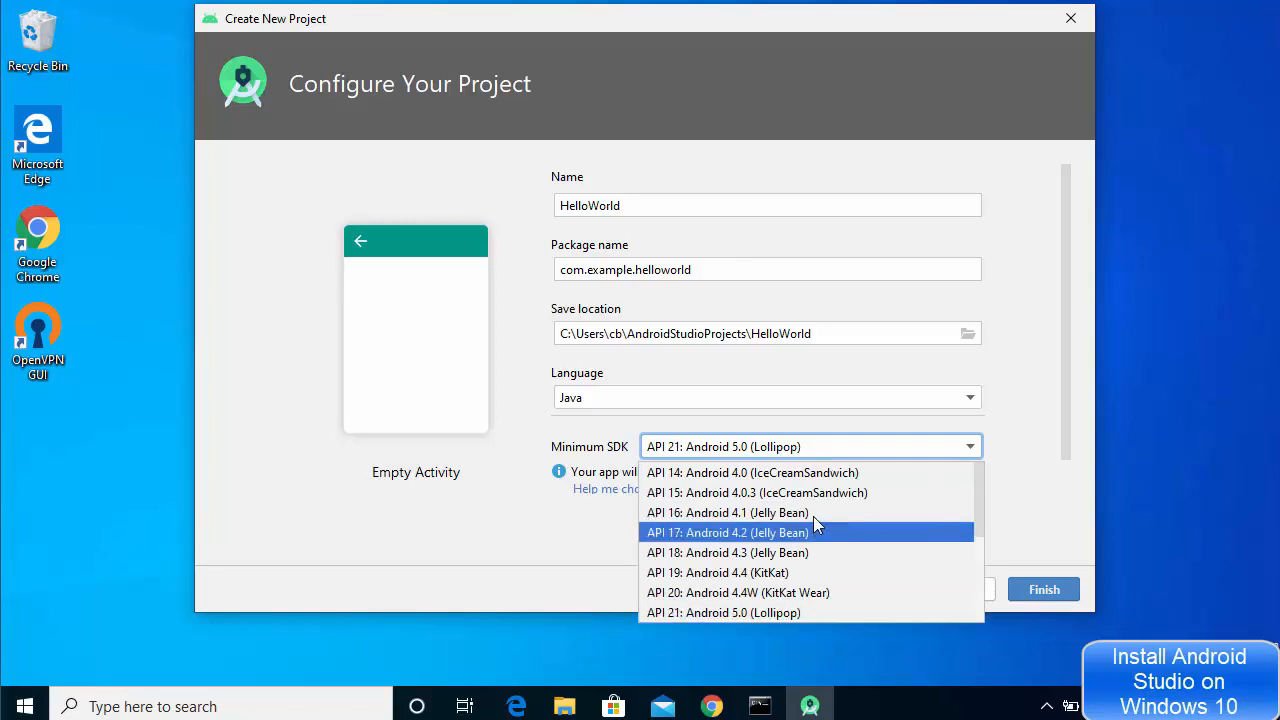
pyautogui.click(712, 520)
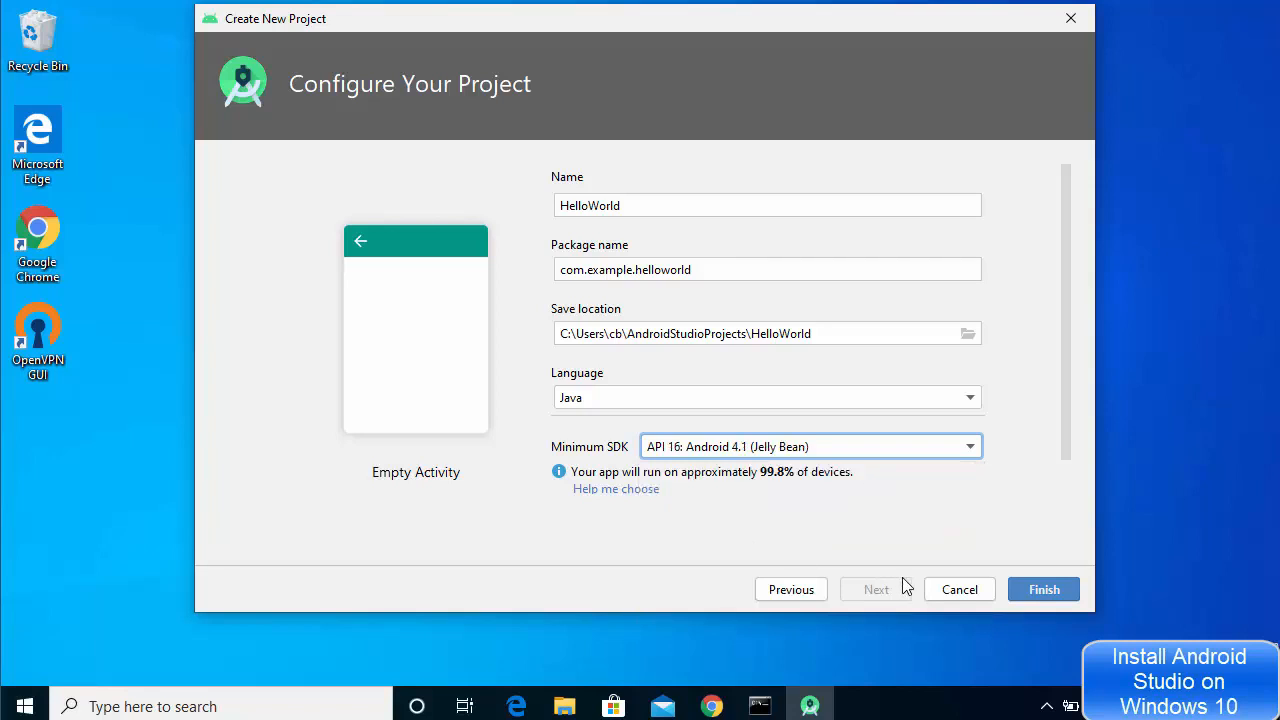
pyautogui.click(1039, 591)
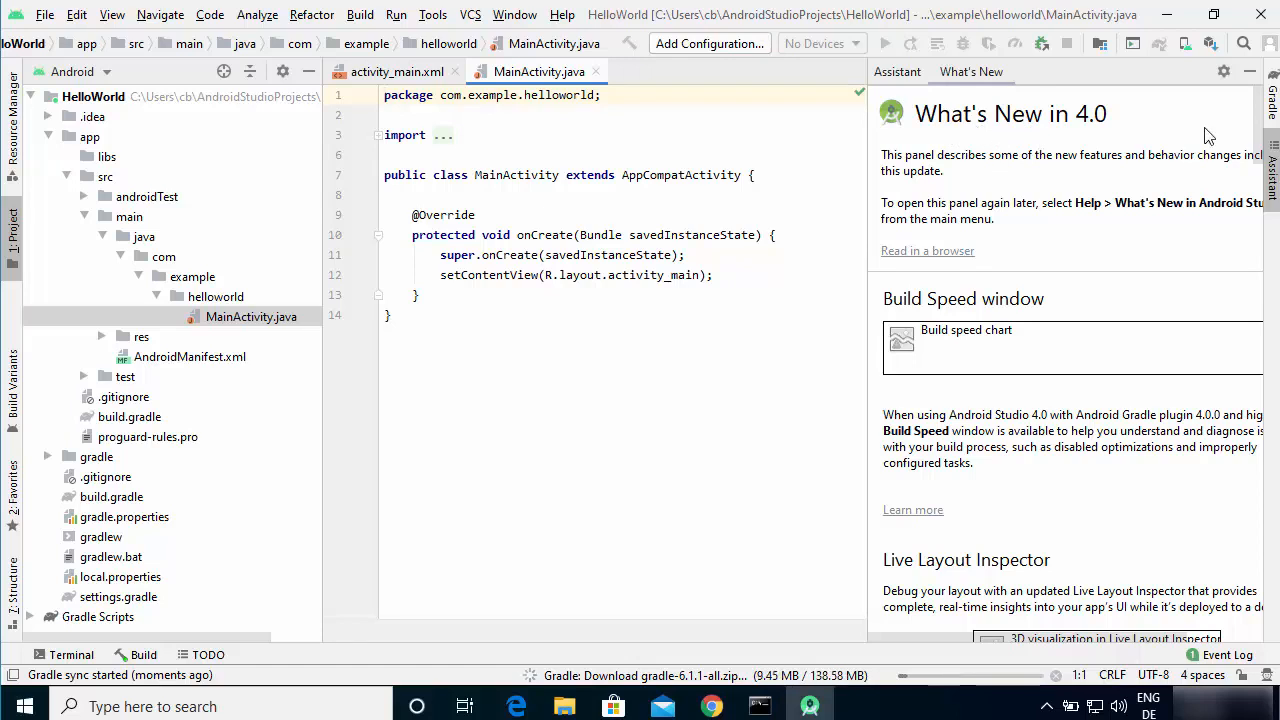
# Step: Close the What's New panel and open activity_main.xml, checking the project's terminal and the Gradle sync output
pyautogui.click(1249, 79)
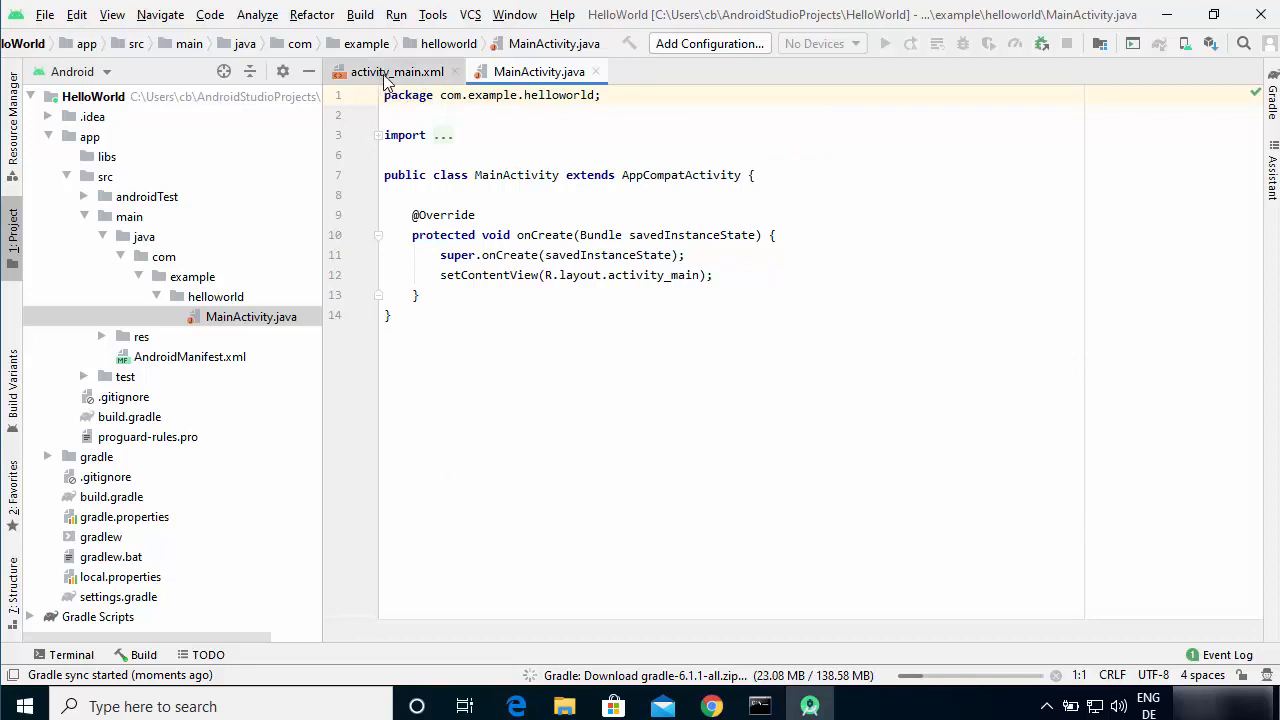
pyautogui.click(388, 76)
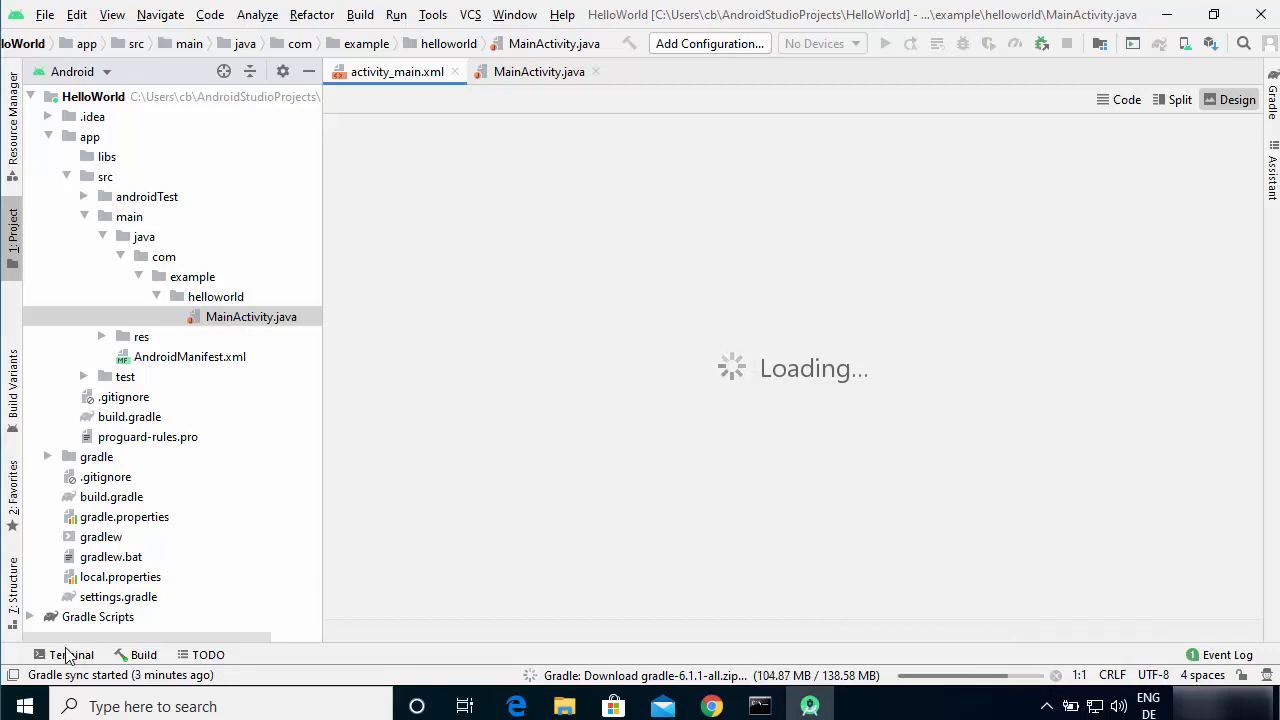
pyautogui.click(68, 655)
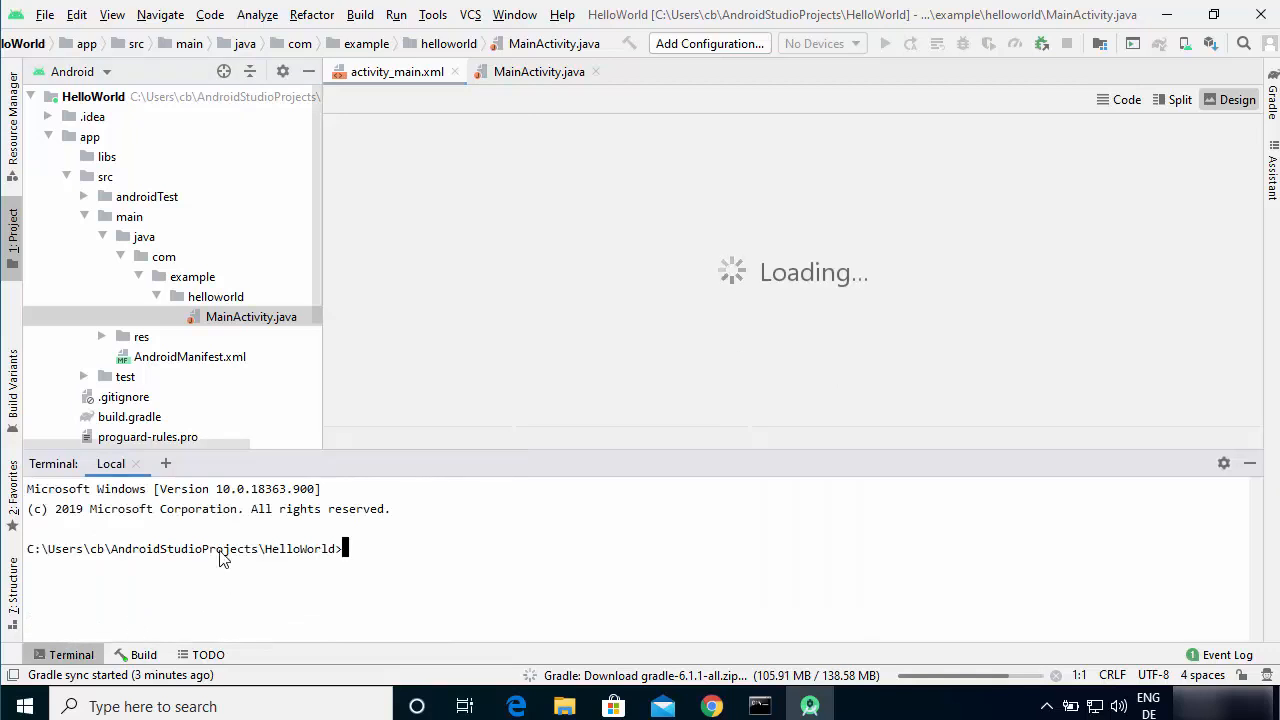
pyautogui.click(143, 655)
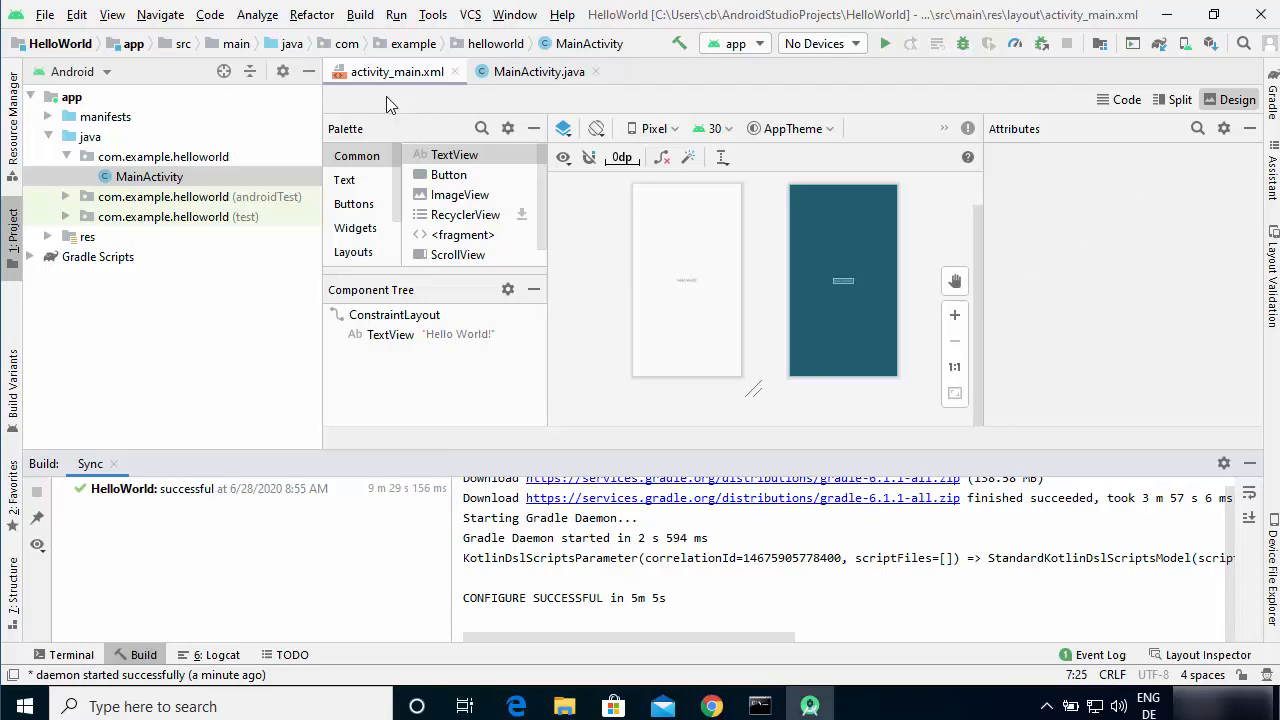
# Step: Compare the Split, Code and Design views of activity_main.xml and look closely at the Hello World! text in the design
pyautogui.click(1173, 101)
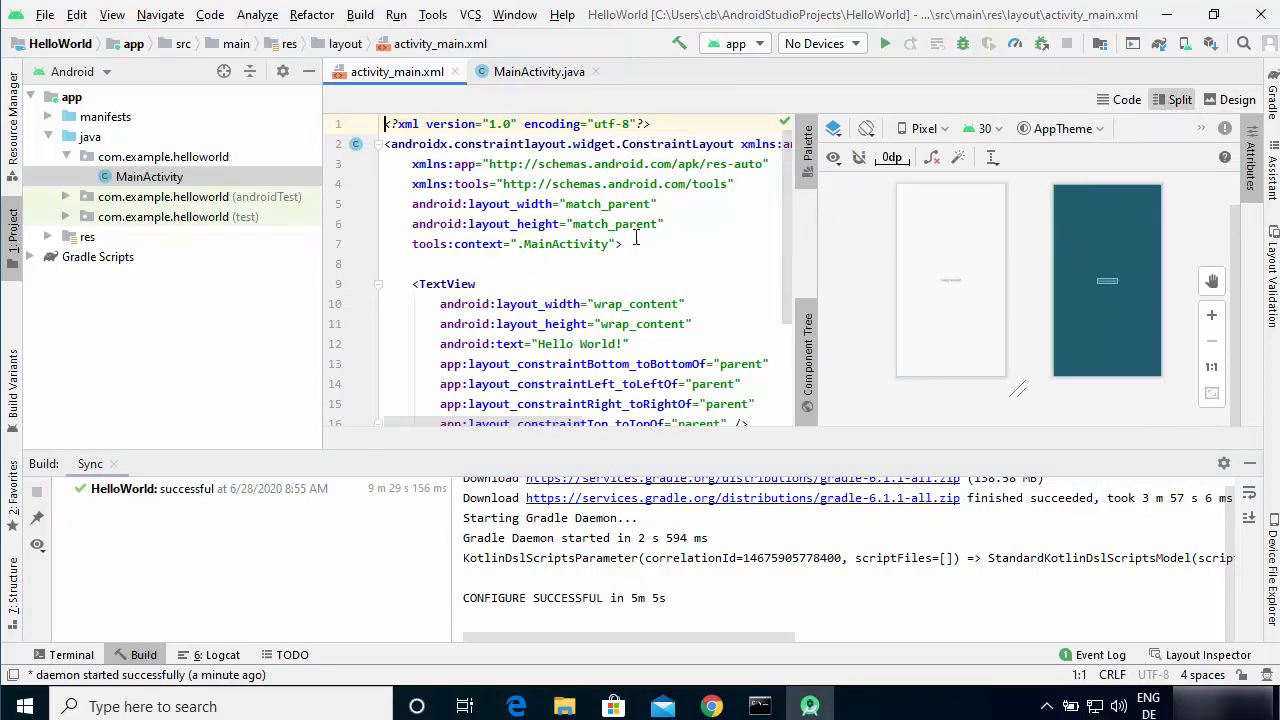
pyautogui.click(1120, 99)
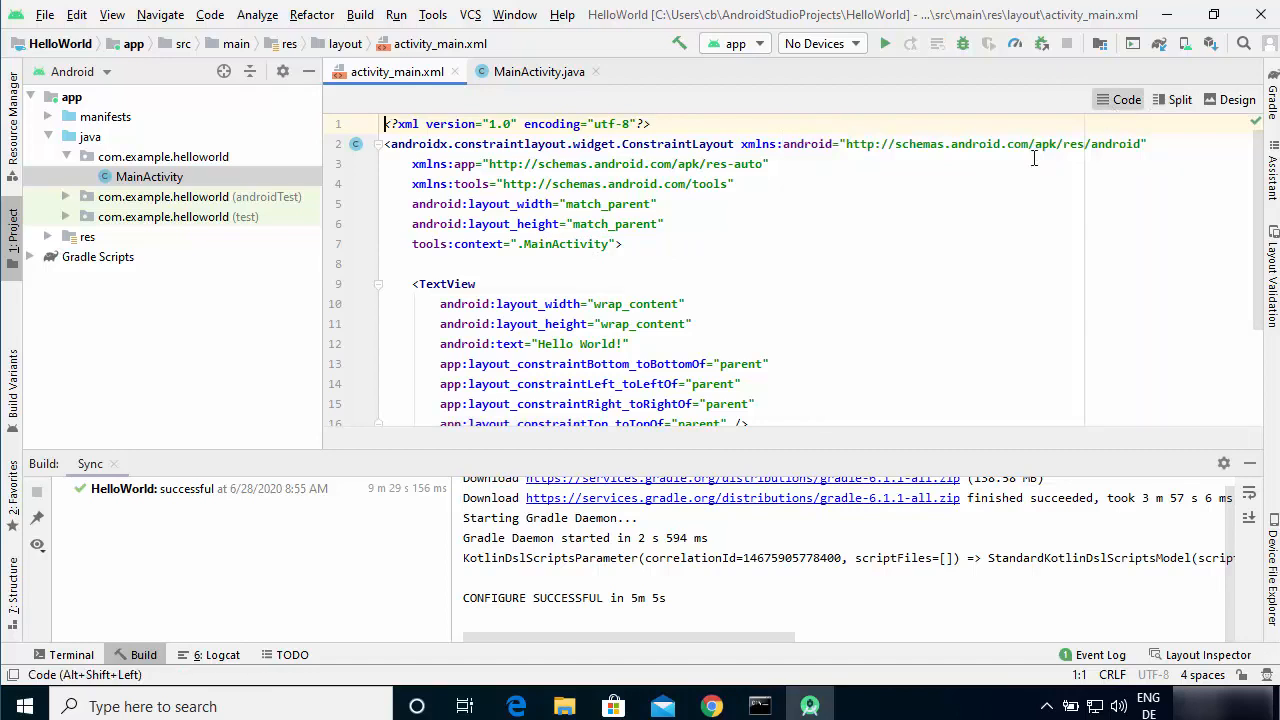
pyautogui.click(1214, 99)
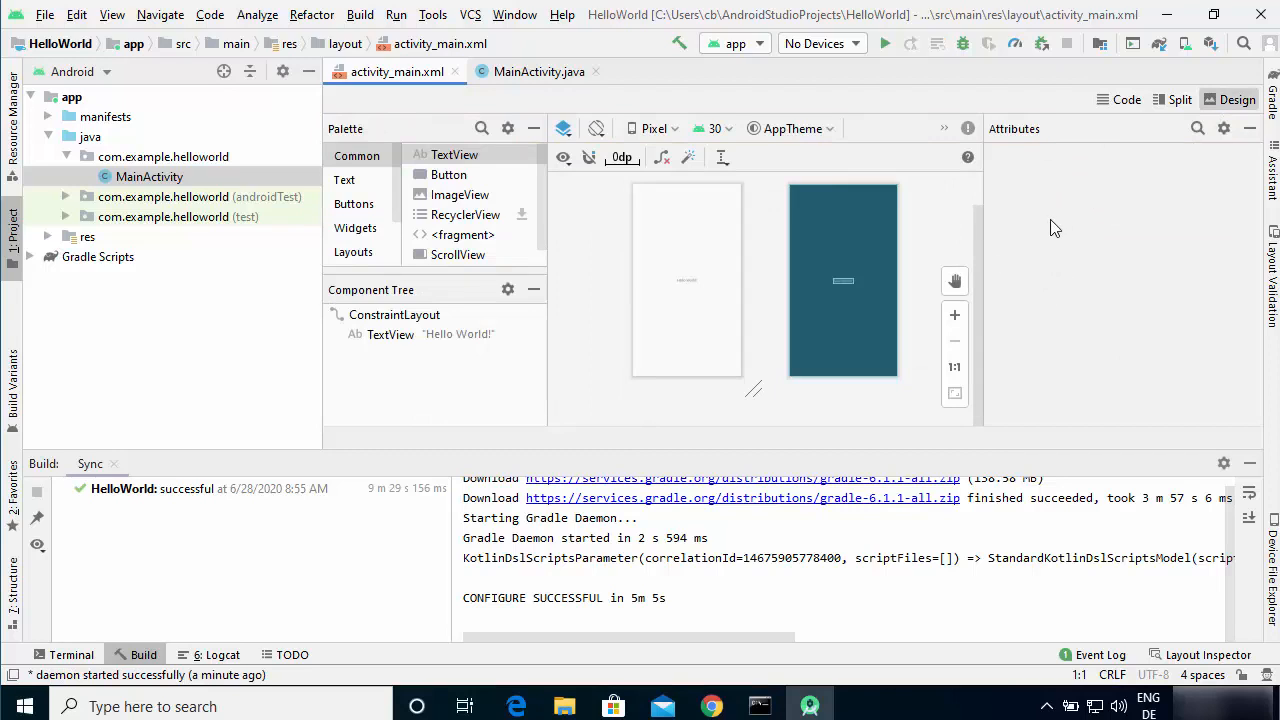
pyautogui.click(955, 318)
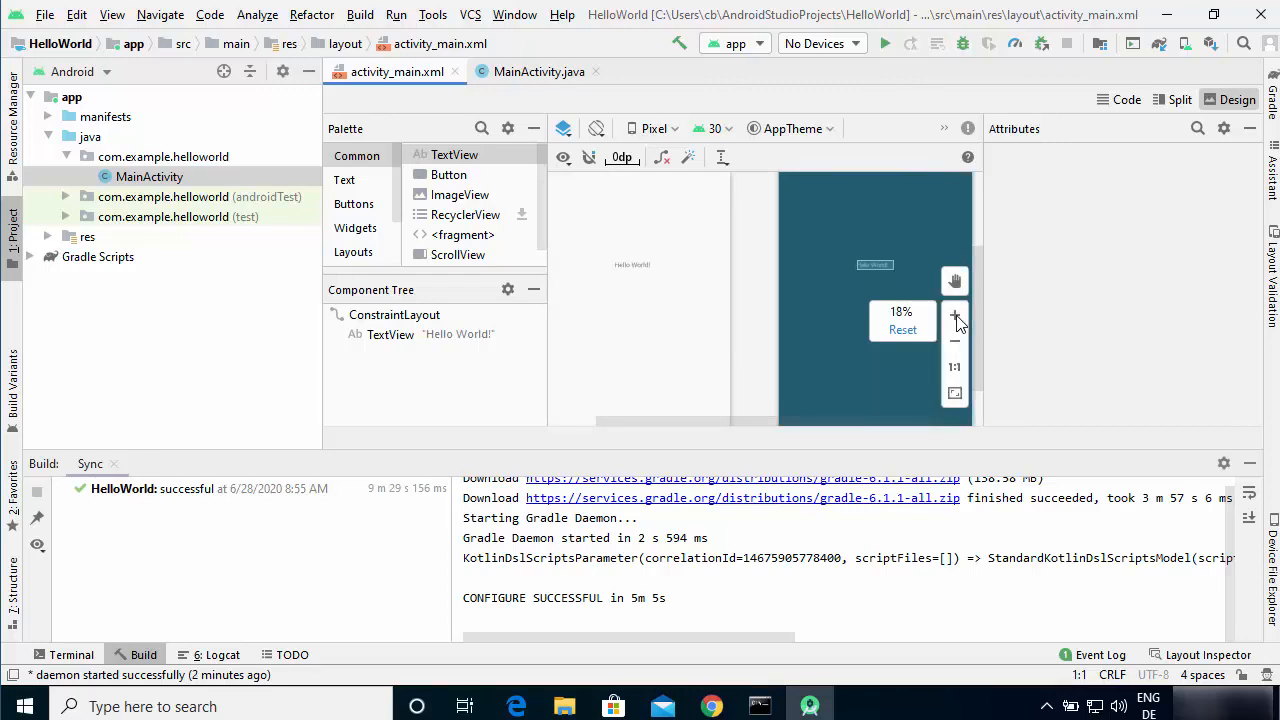
pyautogui.click(955, 318)
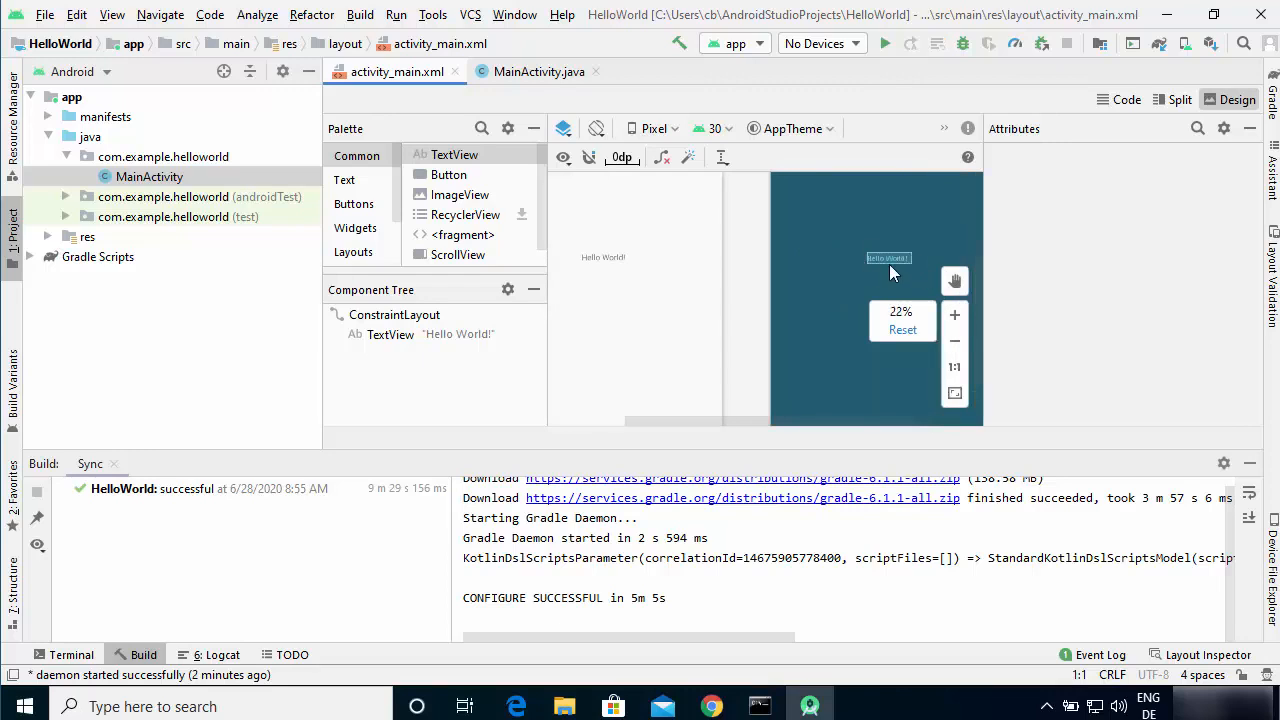
pyautogui.click(955, 316)
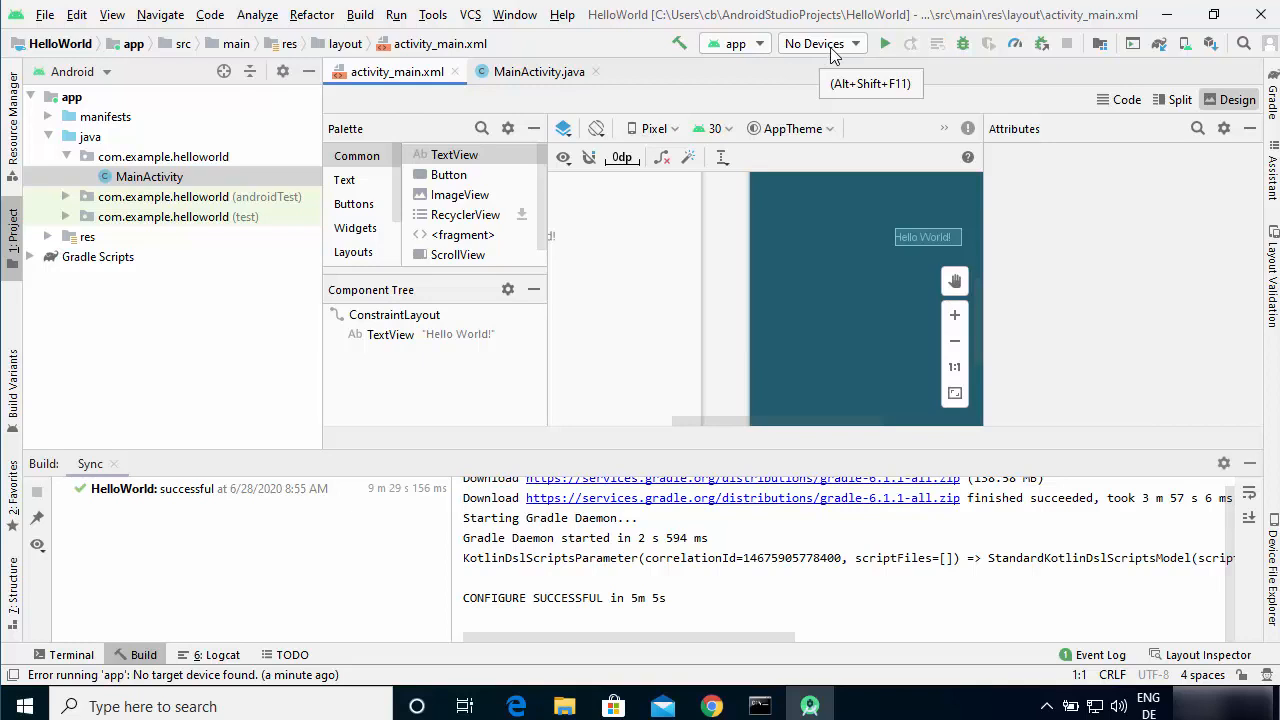
# Step: Try to run the app without a target device and open the AVD Manager
pyautogui.click(887, 44)
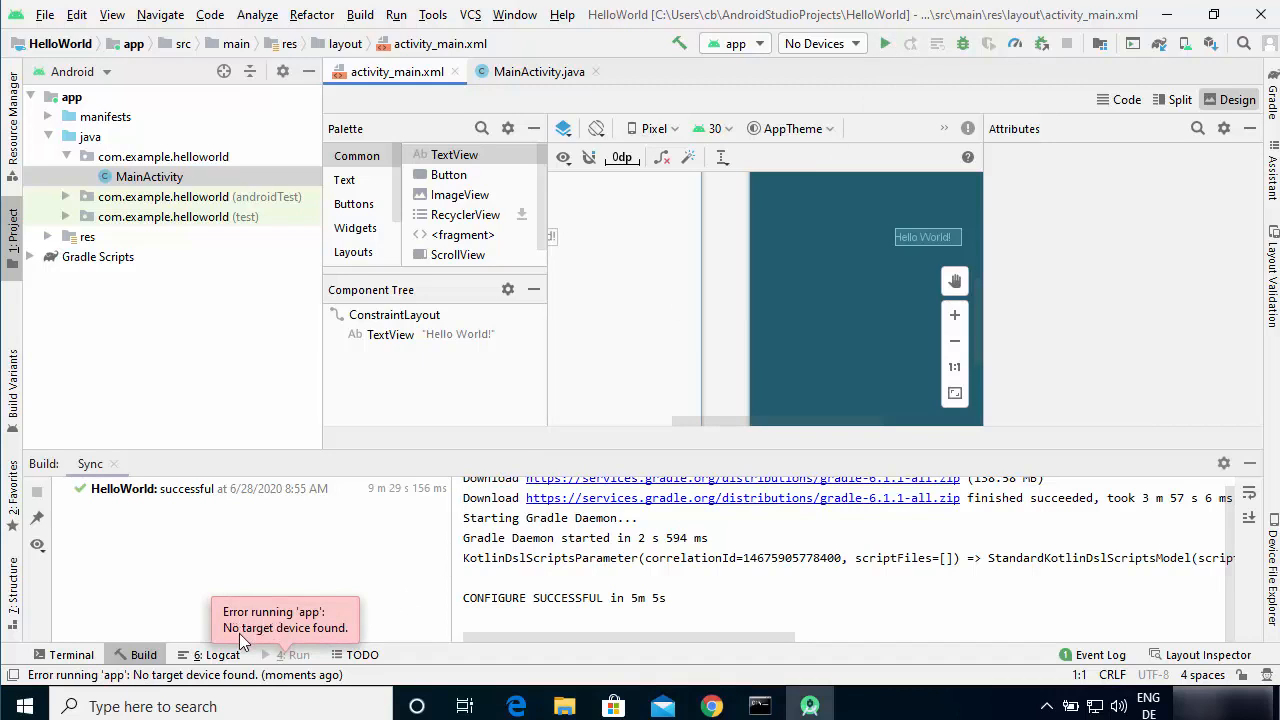
pyautogui.click(815, 45)
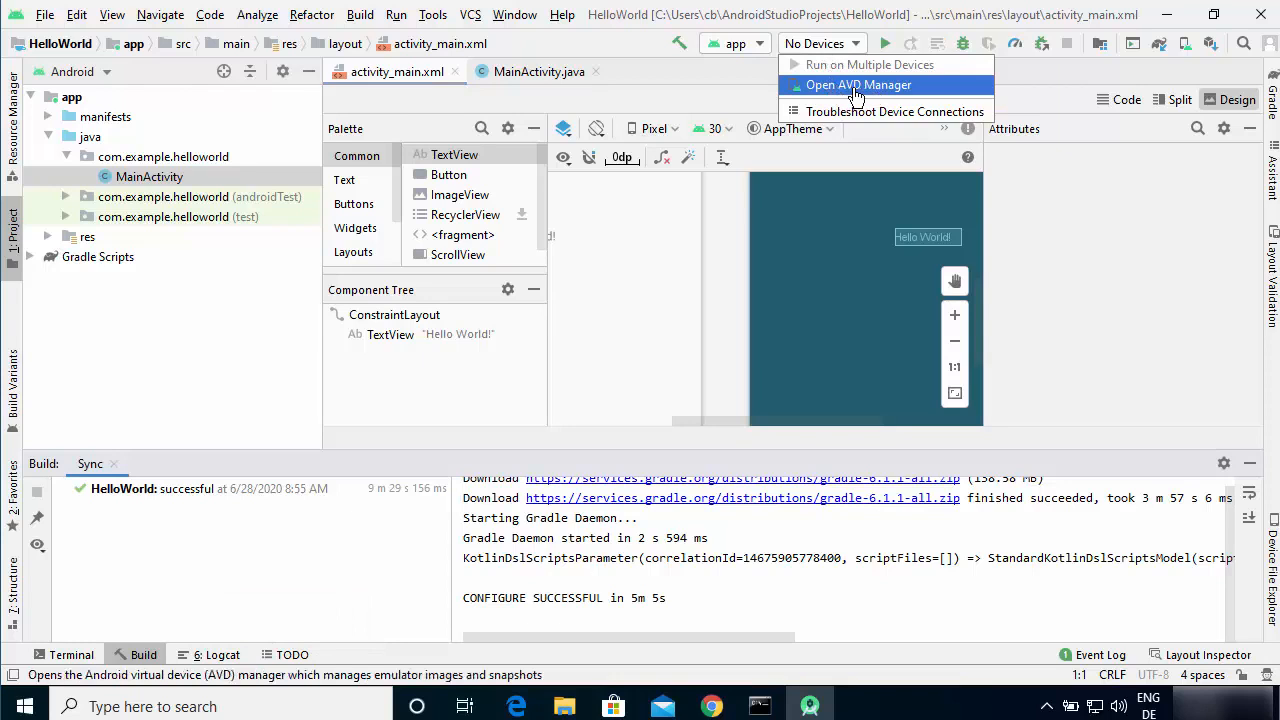
pyautogui.click(852, 89)
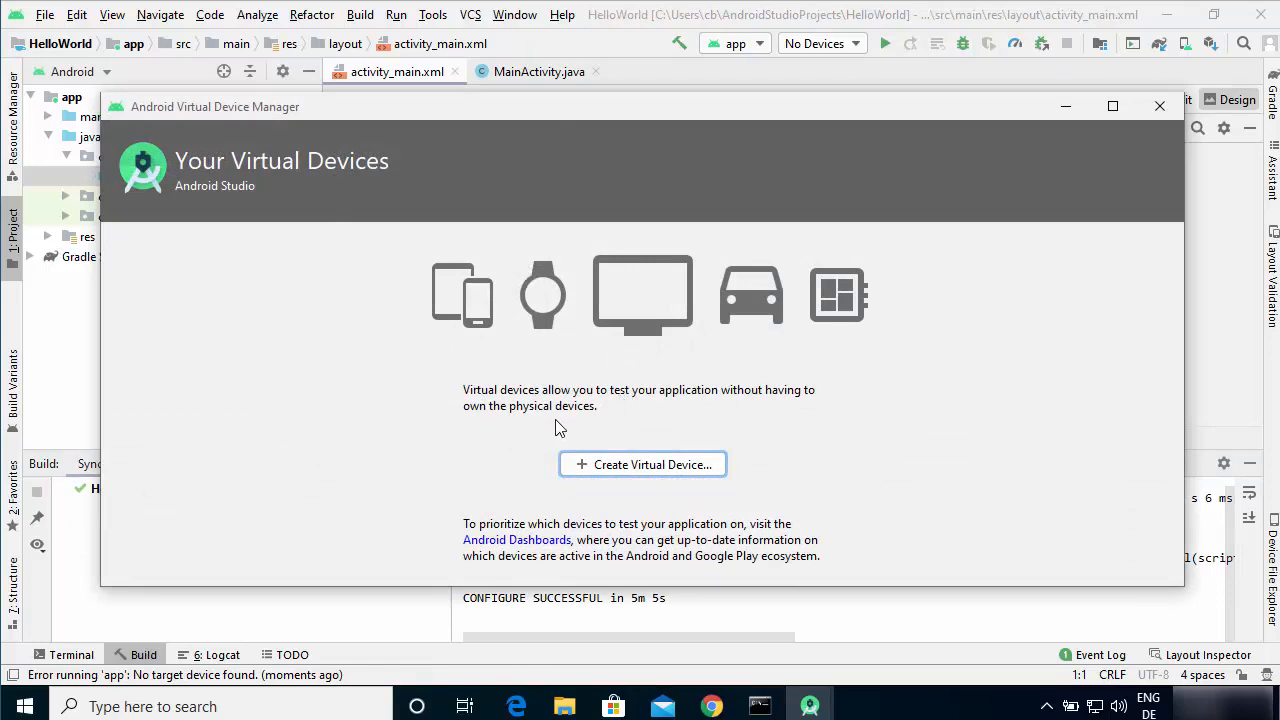
# Step: Start a new virtual device and, after previewing Pixel XL, choose the Pixel 3 phone as its hardware
pyautogui.click(607, 466)
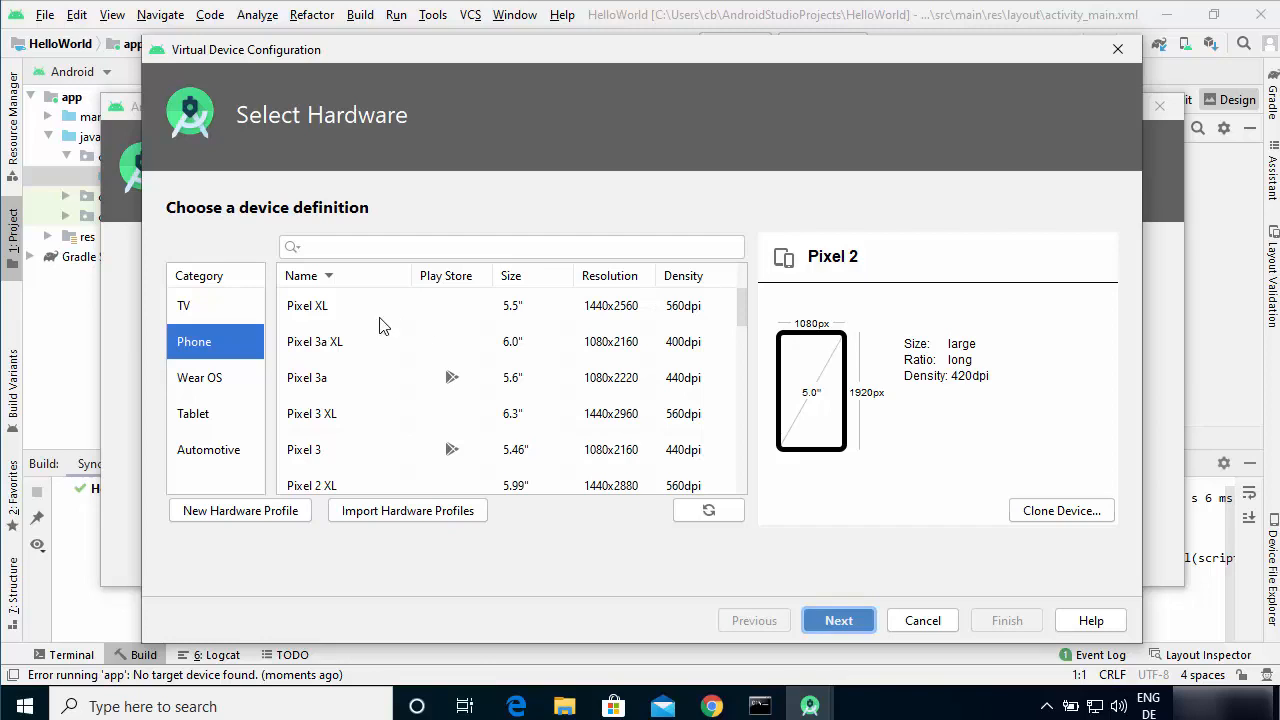
pyautogui.click(442, 307)
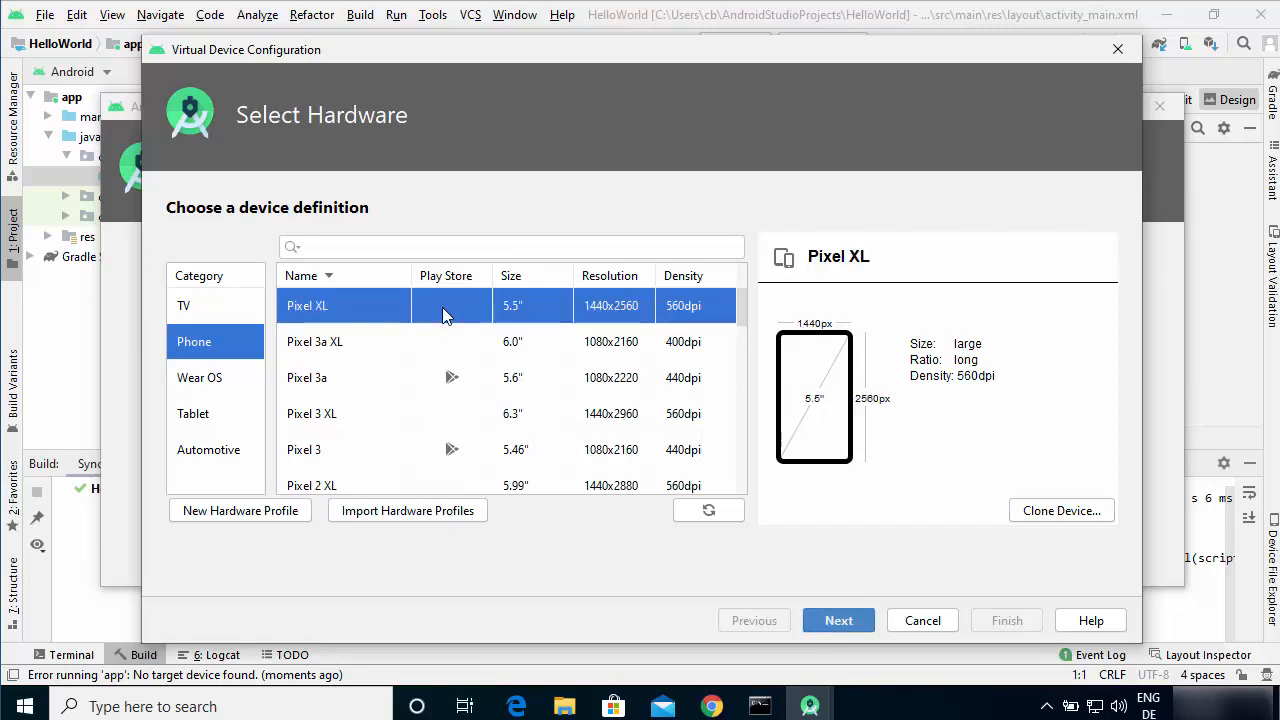
pyautogui.click(333, 457)
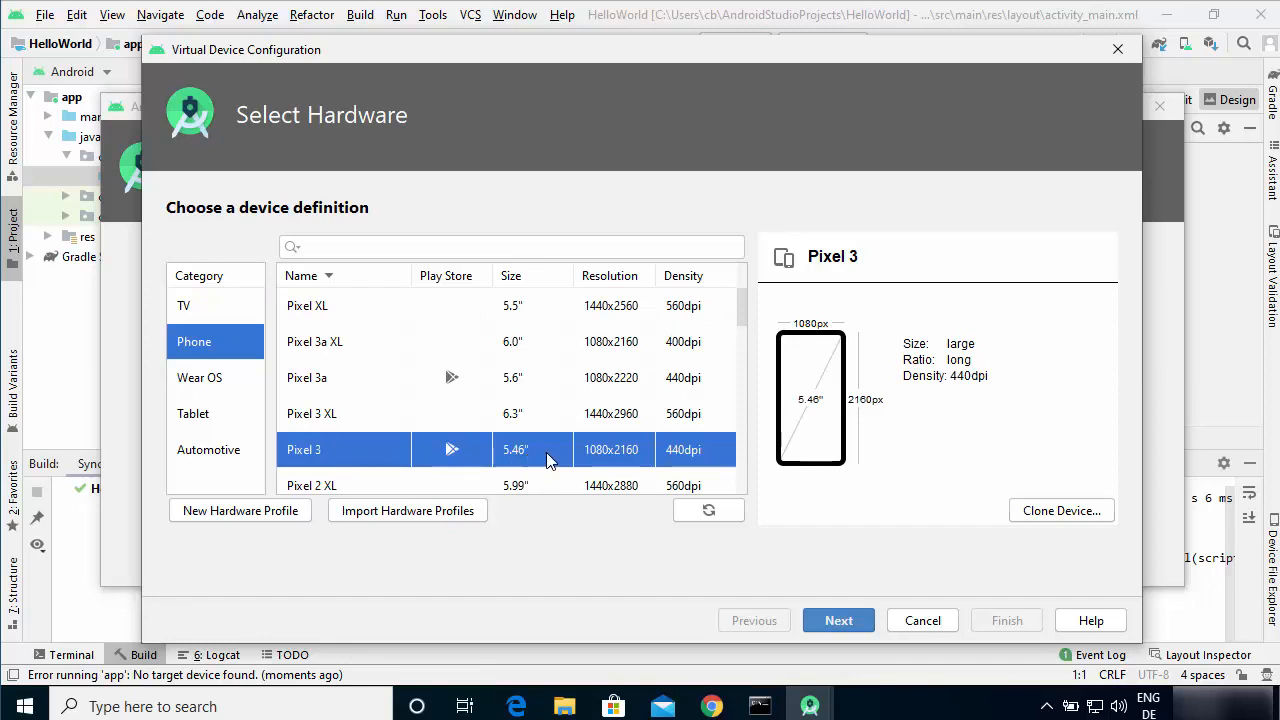
pyautogui.click(838, 622)
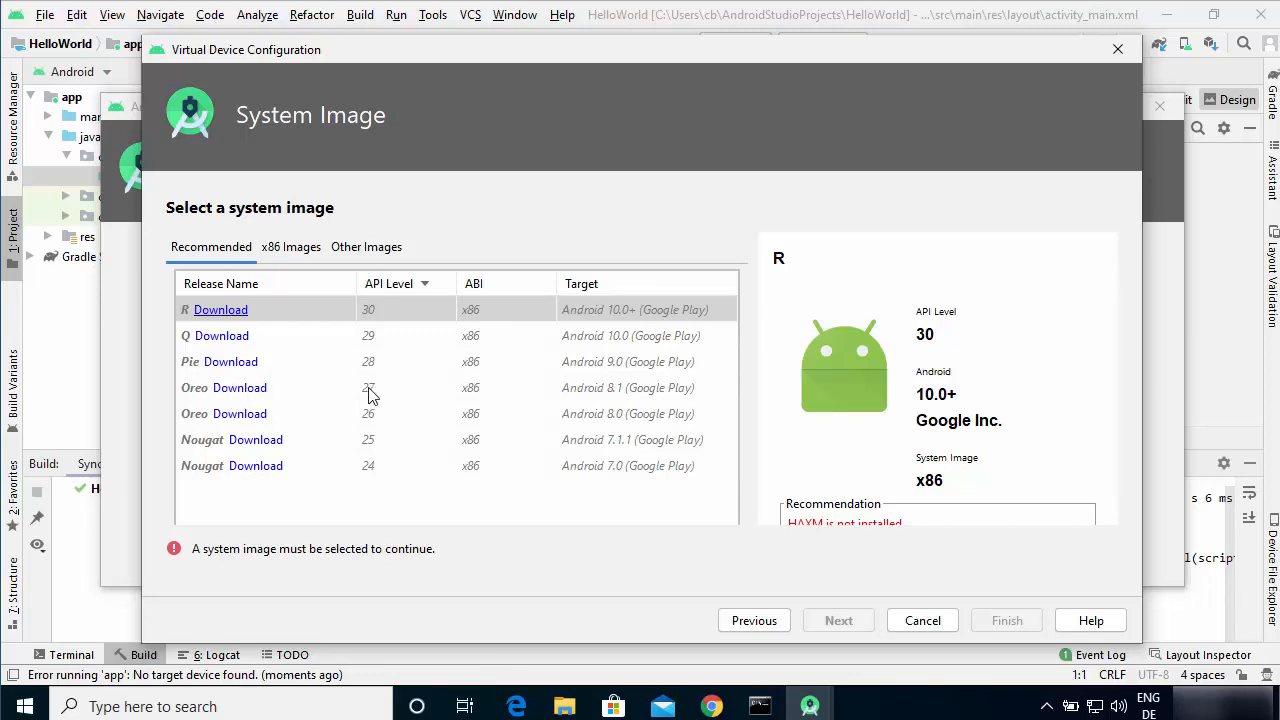
# Step: Download the Oreo API 27 system image for Android 8.1 (Google Play), accepting the SDK license agreement
pyautogui.click(240, 388)
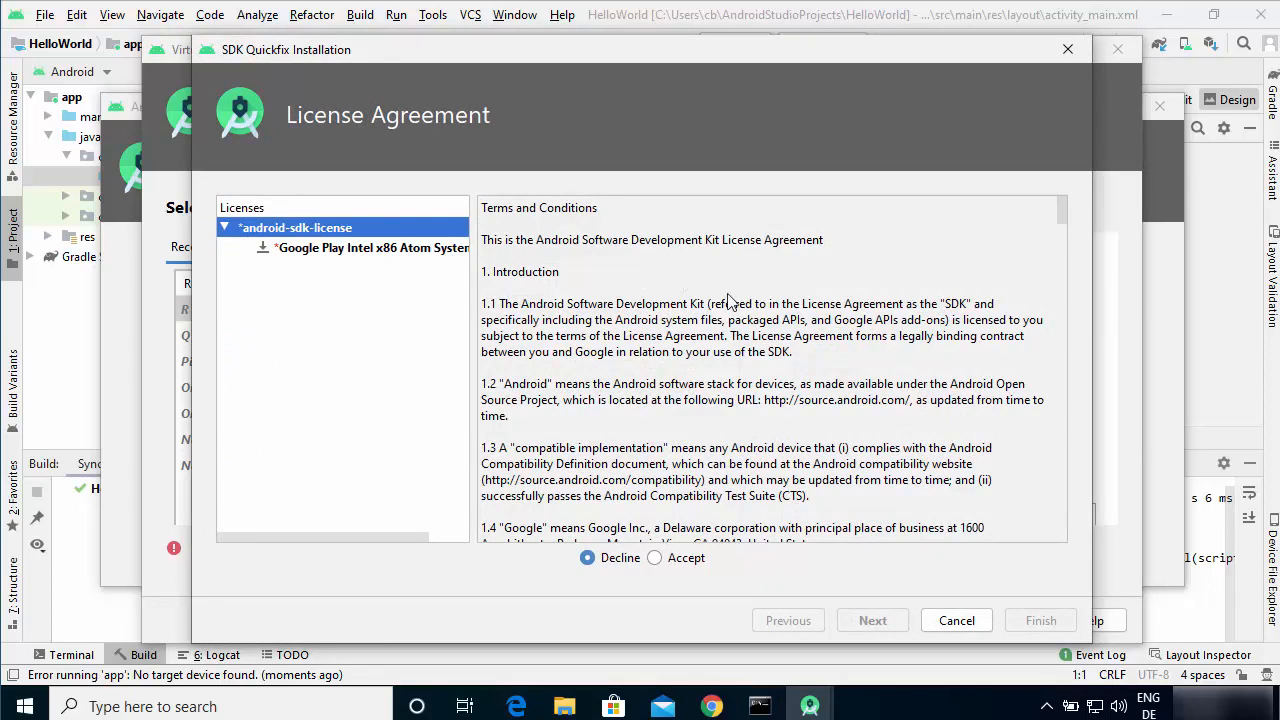
pyautogui.click(655, 558)
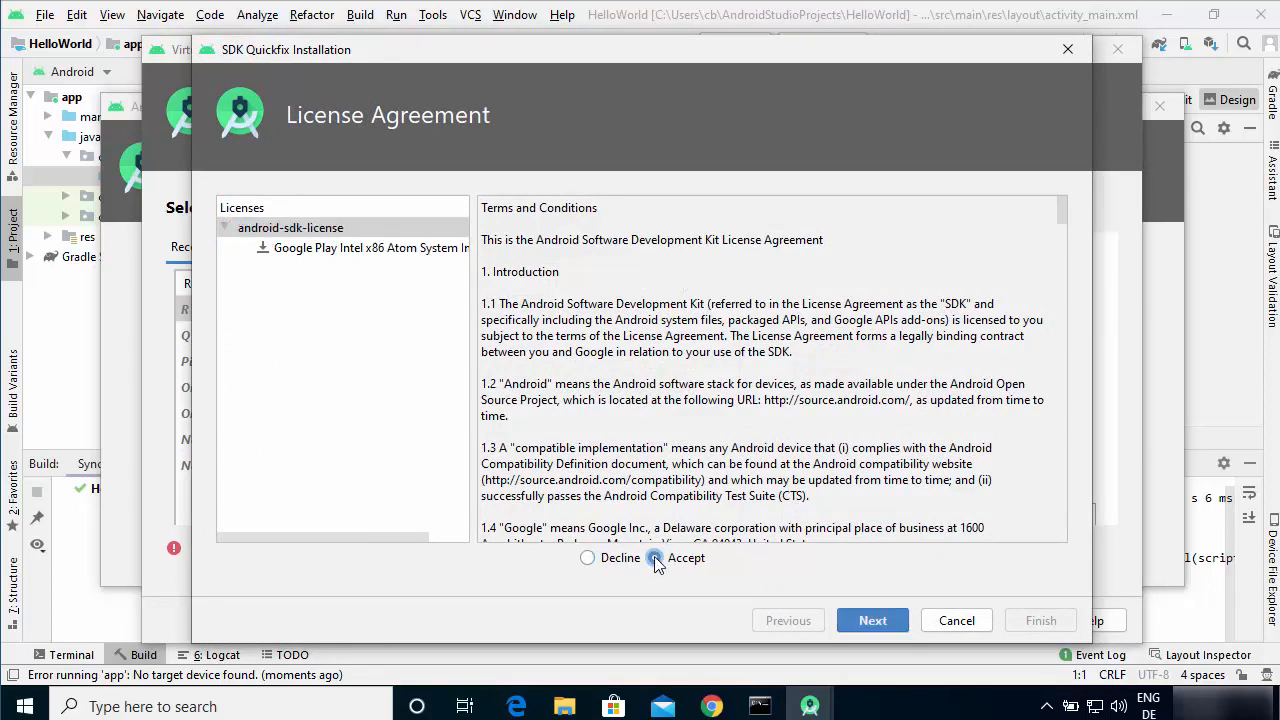
pyautogui.click(862, 620)
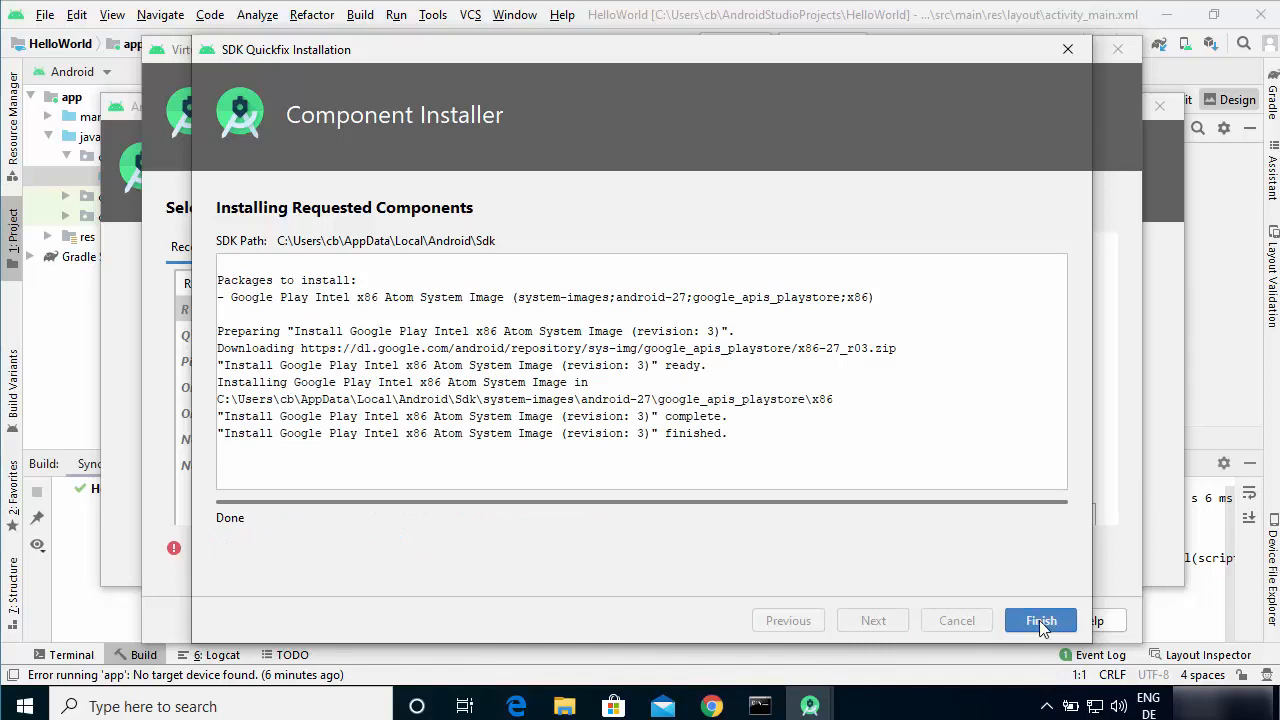
pyautogui.click(1040, 621)
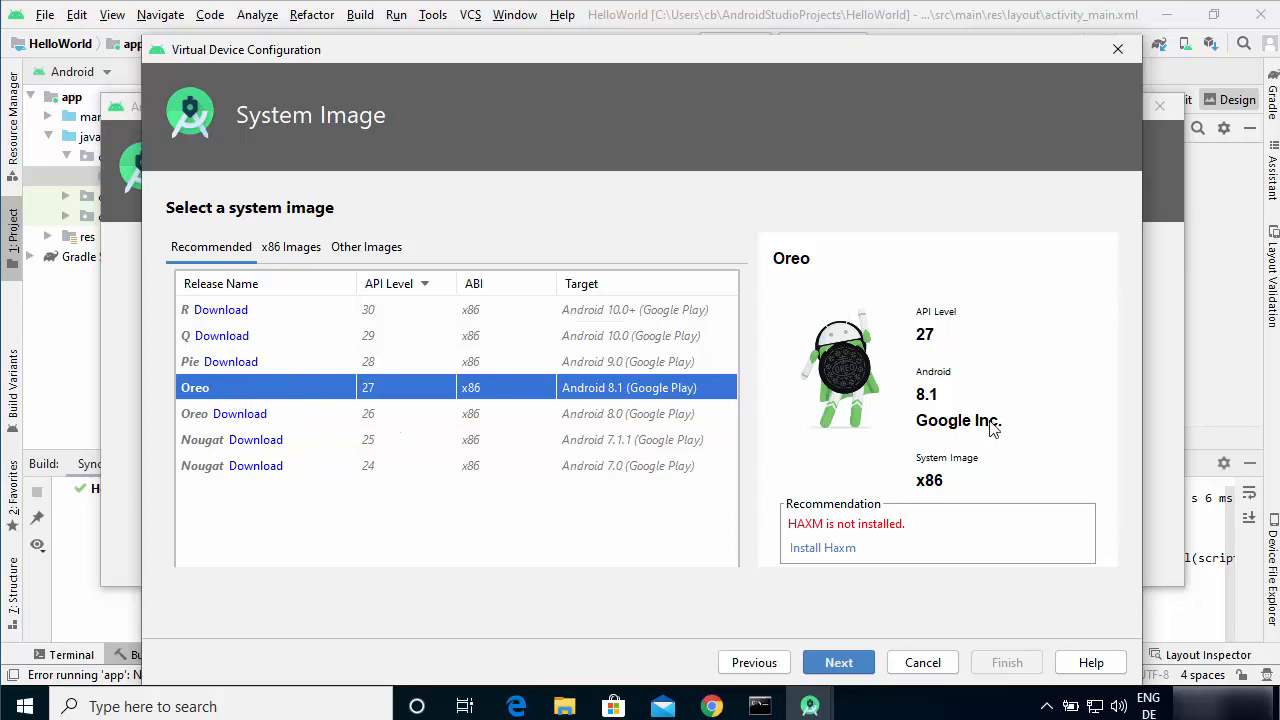
# Step: Install HAXM with the recommended RAM allocation of 4,096 MiB, allowing the installer to make changes to the device
pyautogui.click(813, 552)
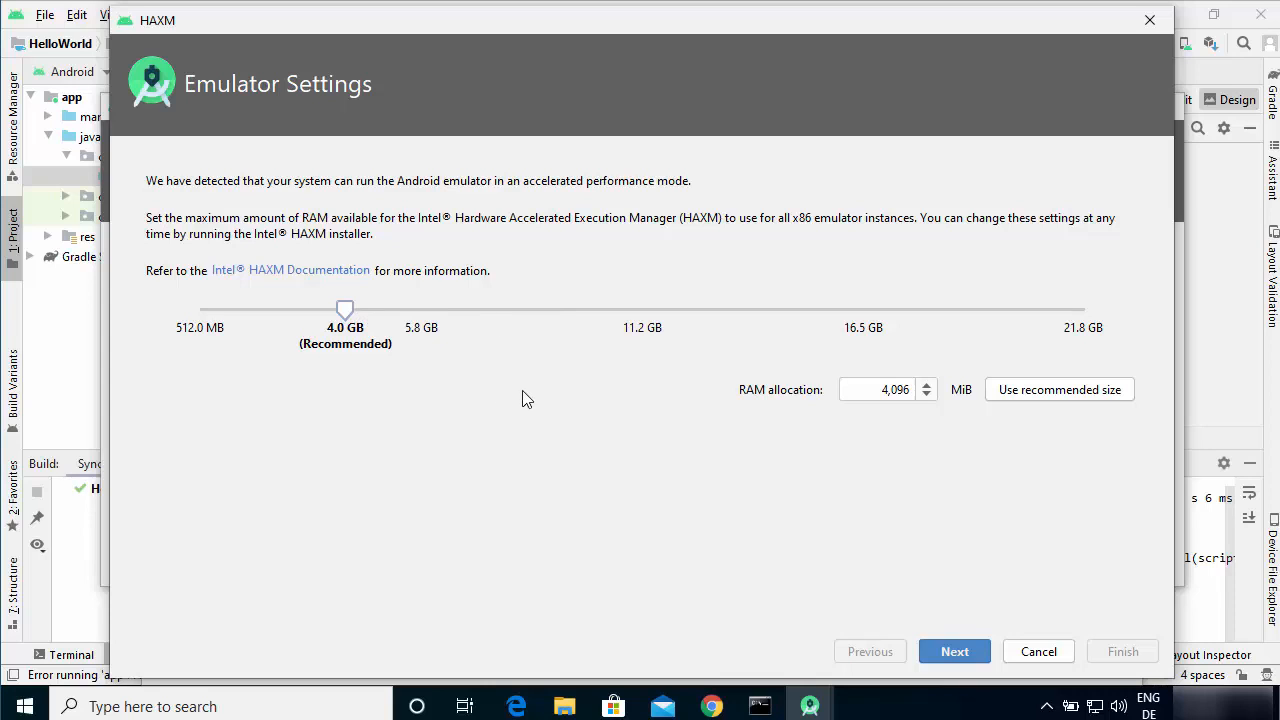
pyautogui.click(931, 650)
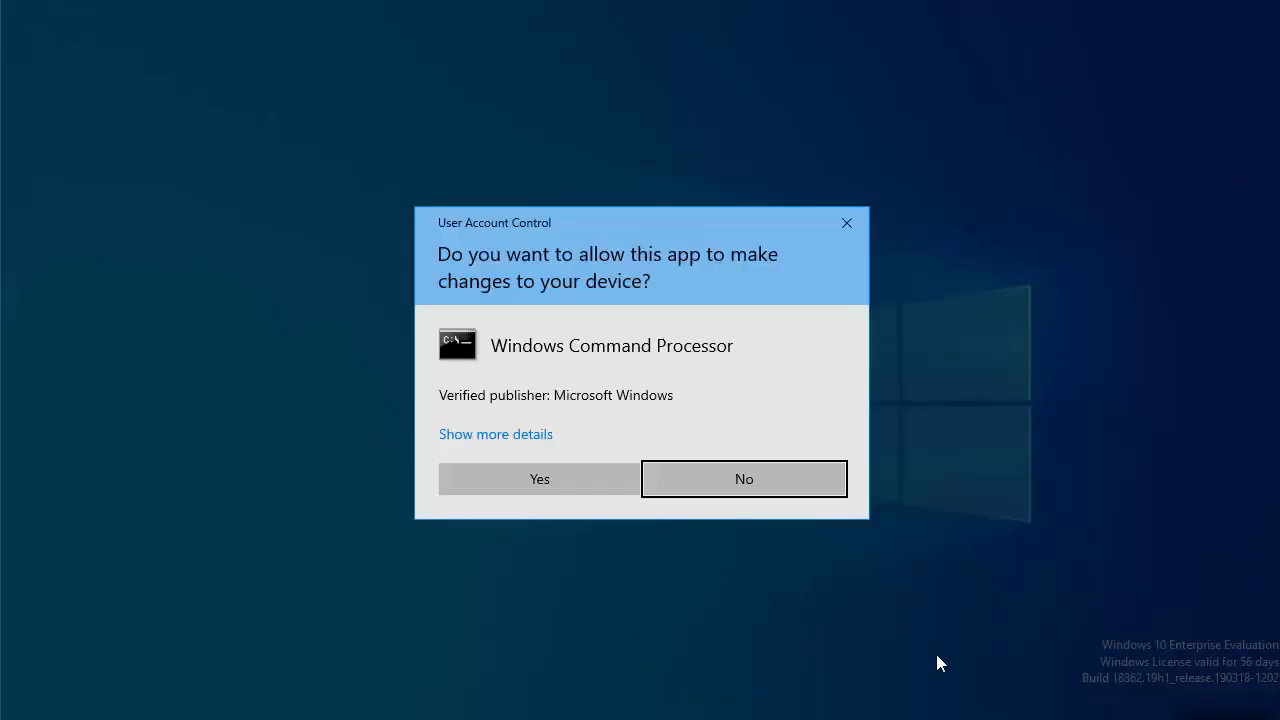
pyautogui.click(569, 480)
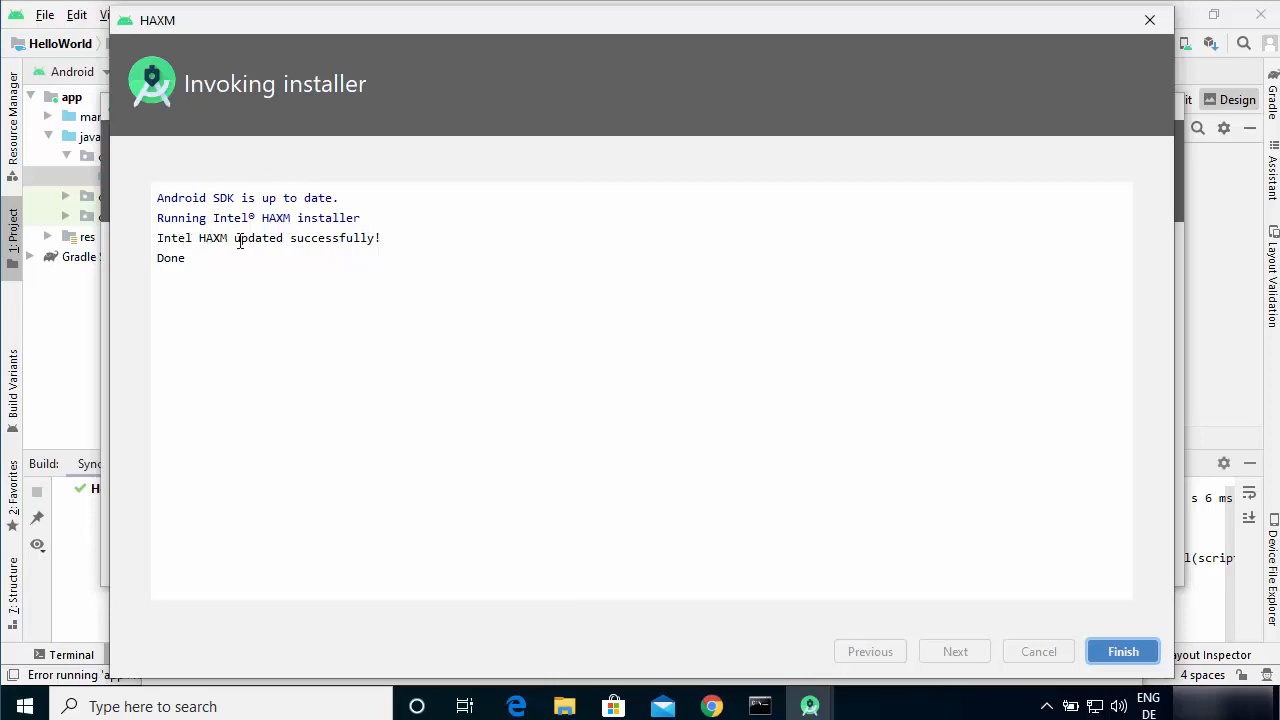
pyautogui.click(1127, 654)
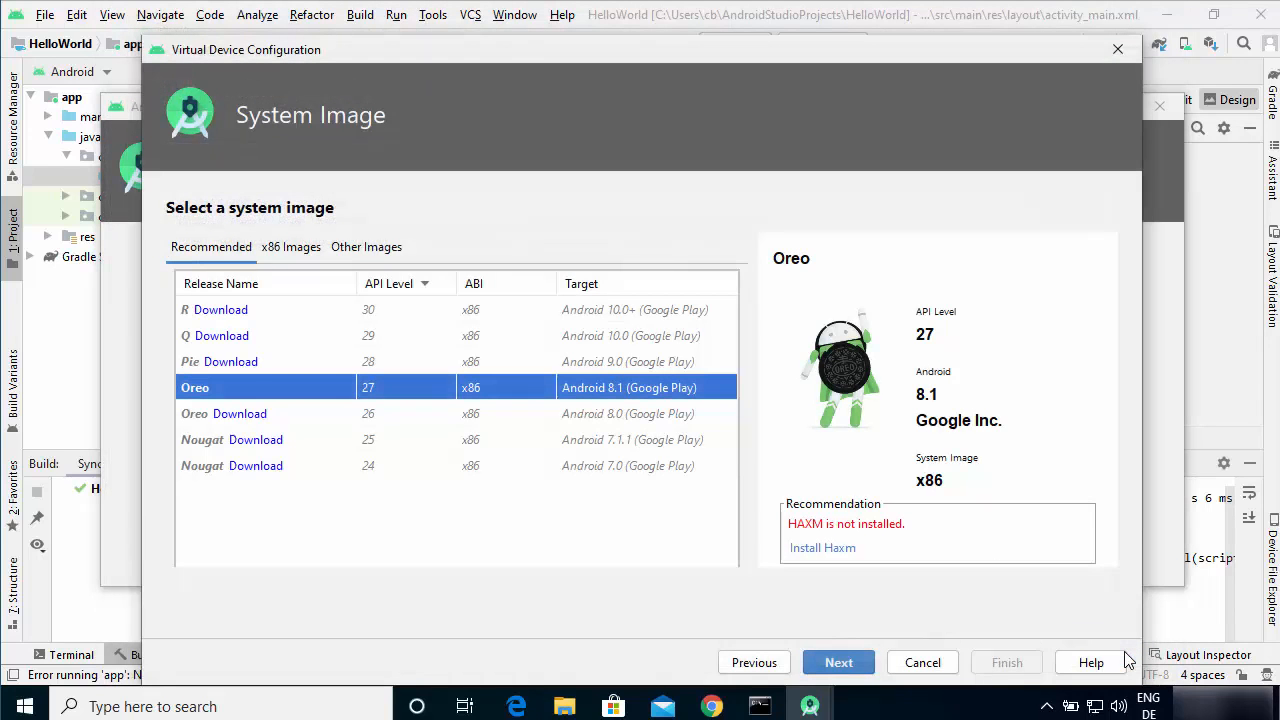
# Step: Create the Pixel 3 virtual device with the Oreo image, keeping the default name and portrait orientation
pyautogui.click(840, 664)
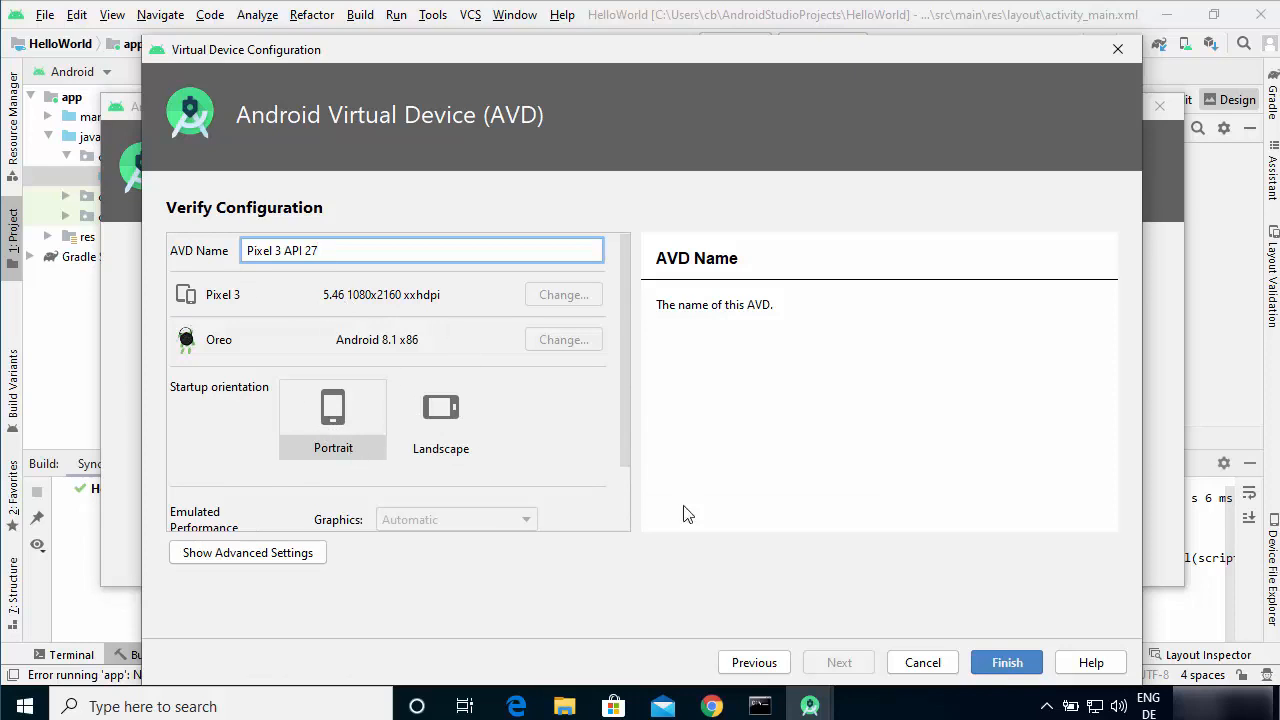
pyautogui.click(1000, 663)
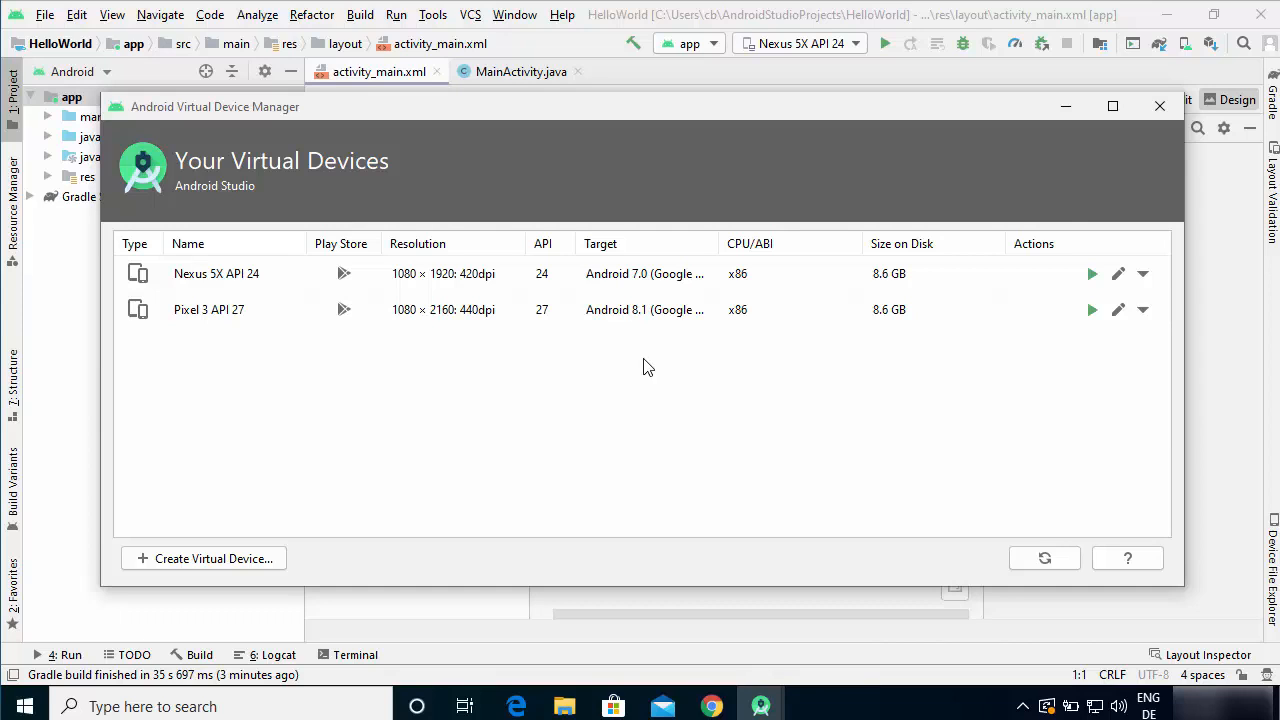
# Step: Close the AVD Manager and select Nexus 5X API 24 as the device to run the app on
pyautogui.click(1161, 106)
pyautogui.click(814, 50)
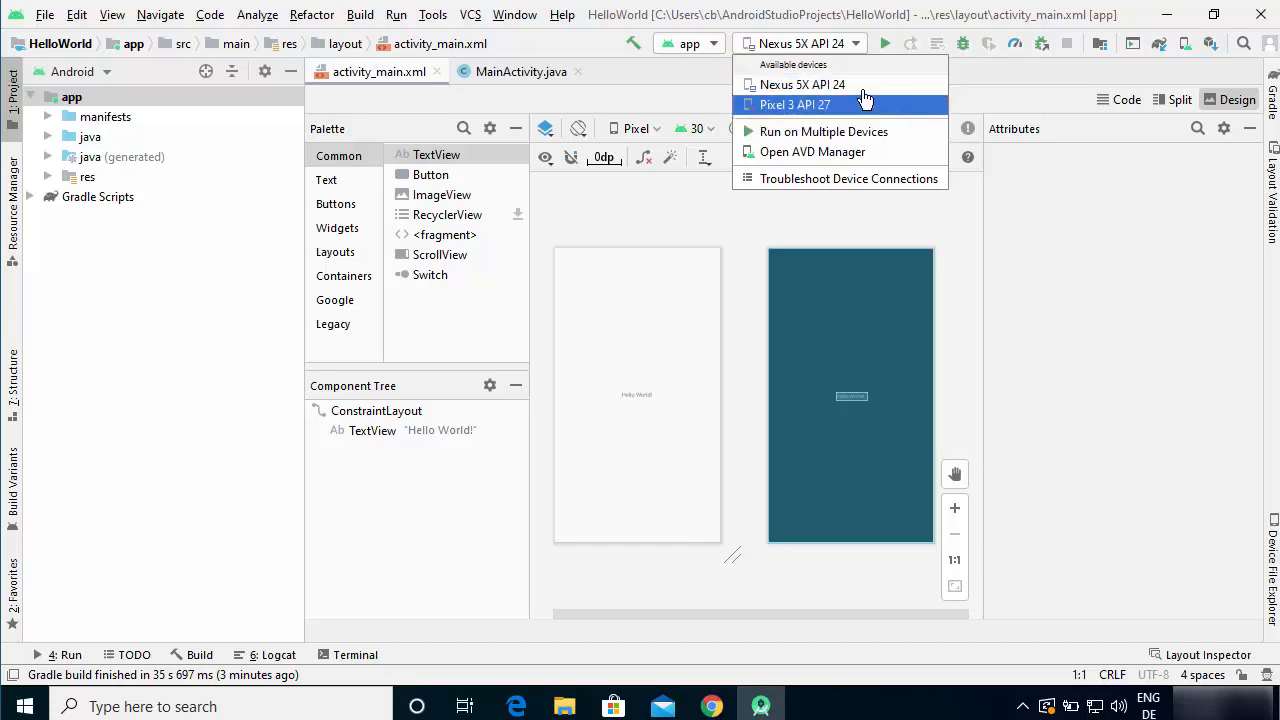
pyautogui.click(830, 85)
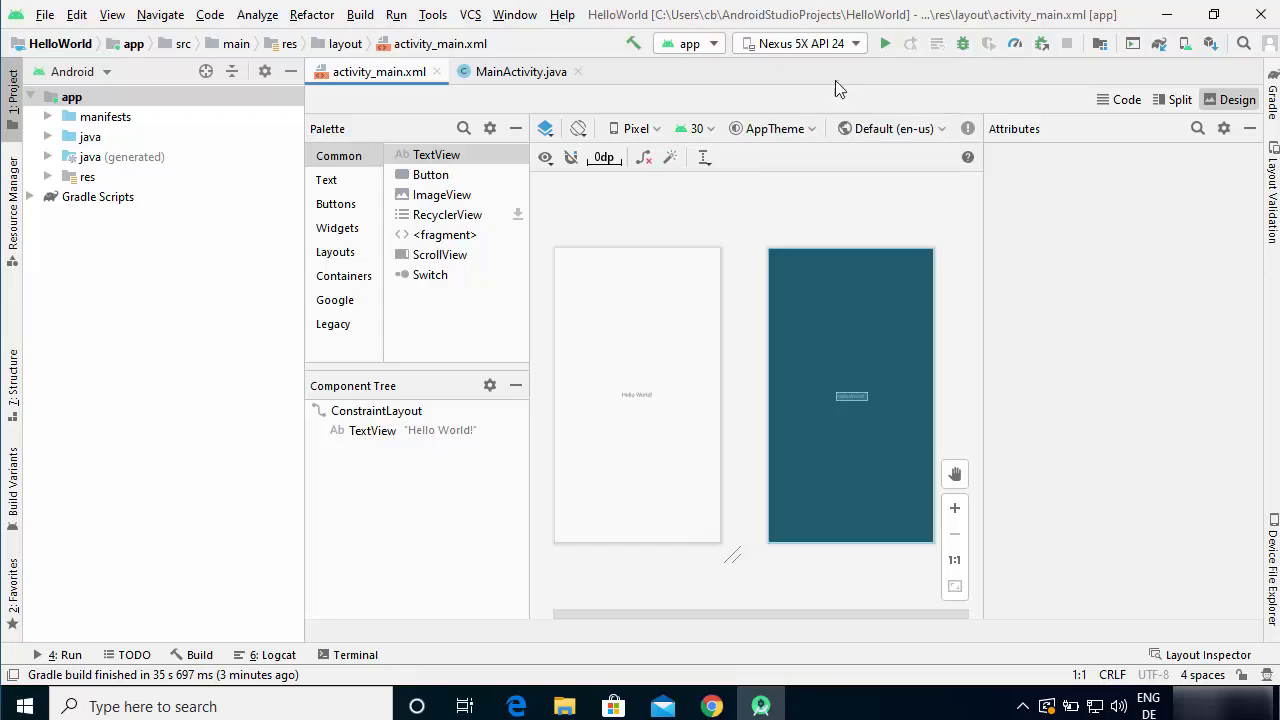